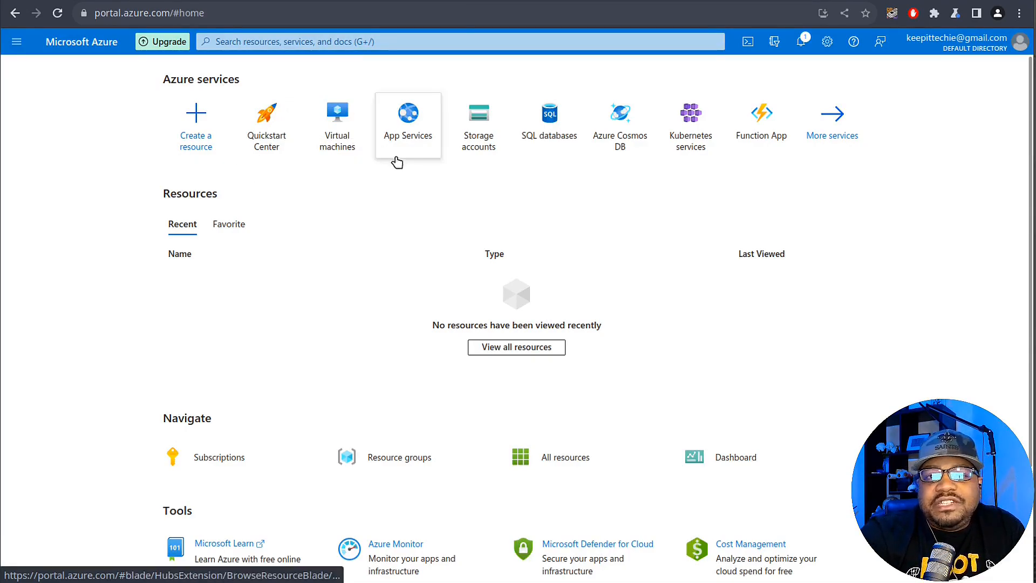
Start creating a new Azure virtual machine and choose Azure subscription 1 as its subscription.
mouse_move(334, 142)
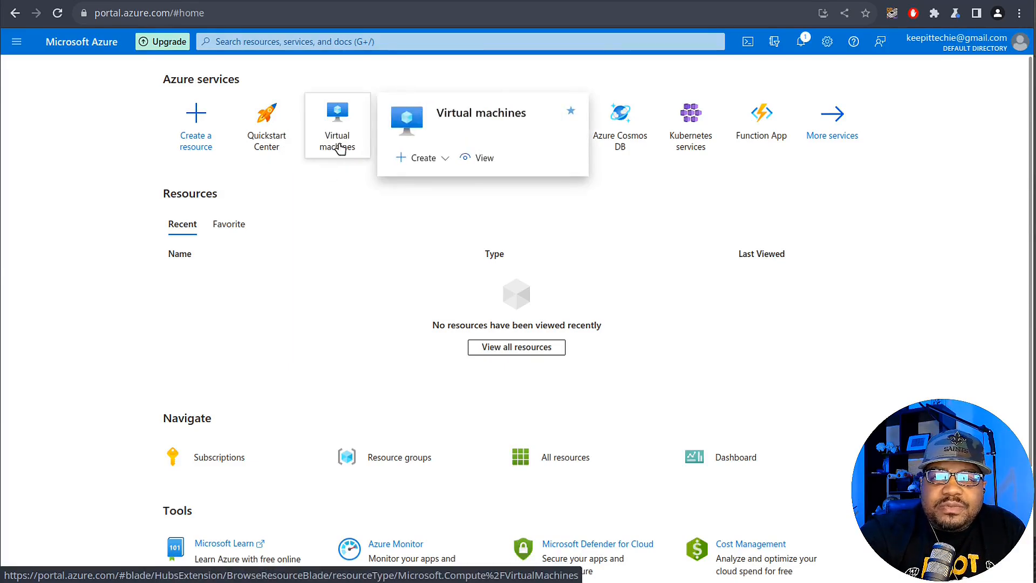
click(324, 141)
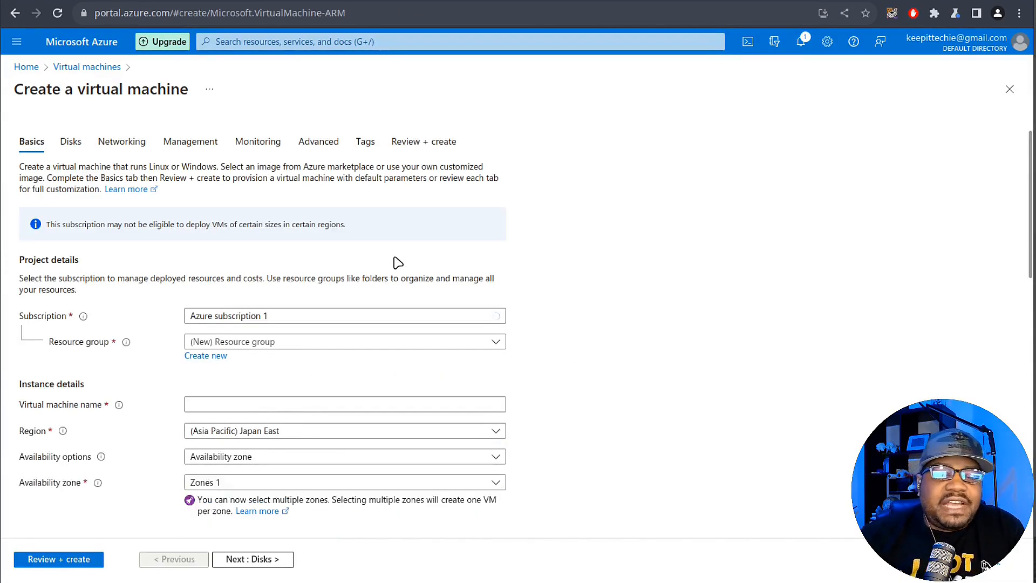
scroll(585, 259, down, 2)
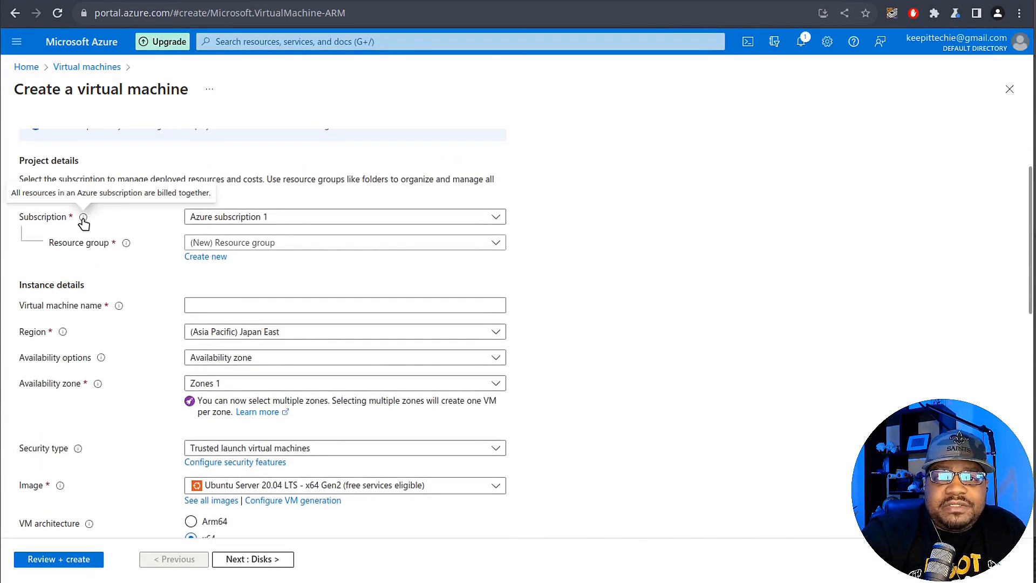
click(497, 218)
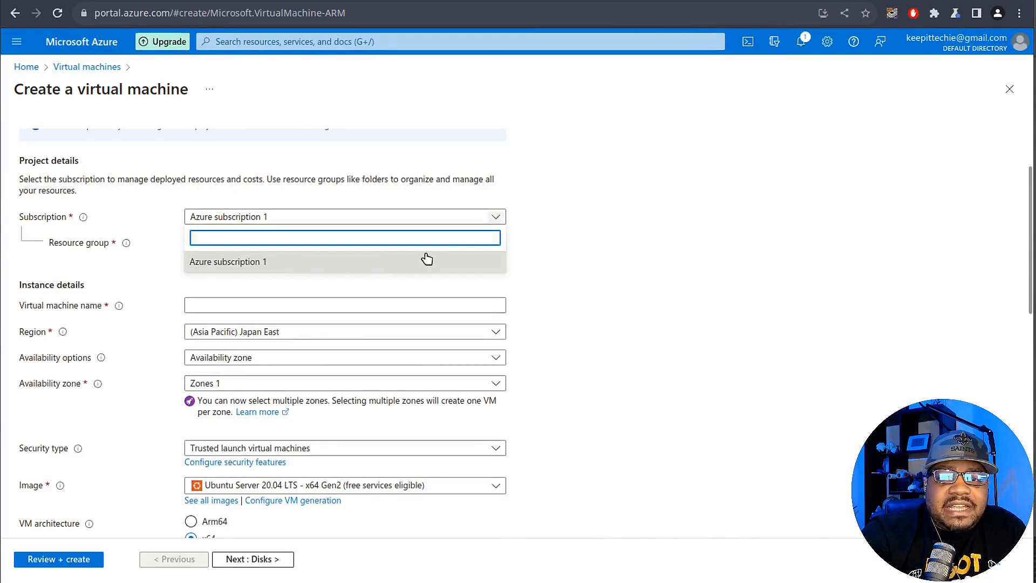
click(271, 263)
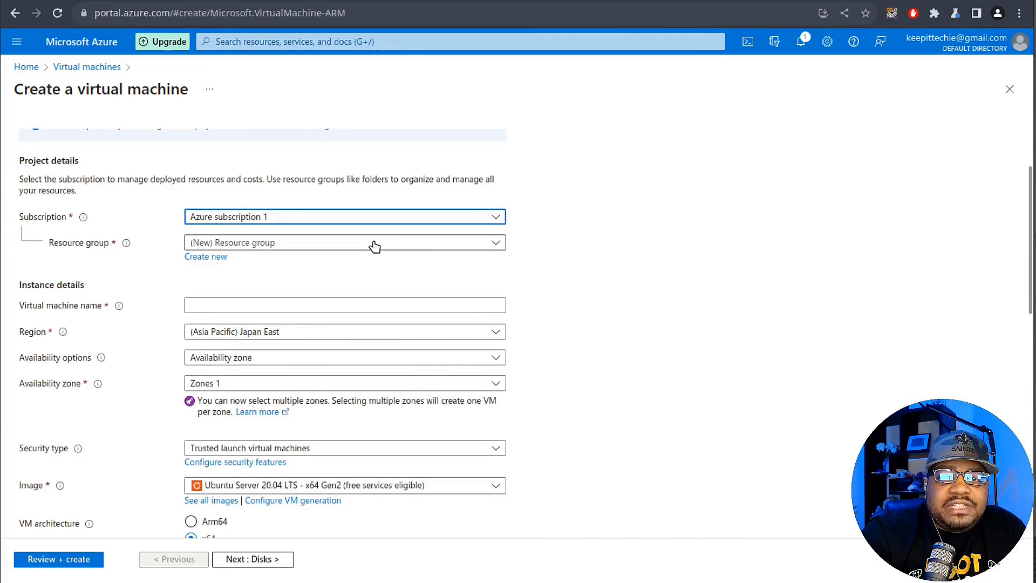
Create a new resource group named rg-redhat-01 for the virtual machine.
click(505, 249)
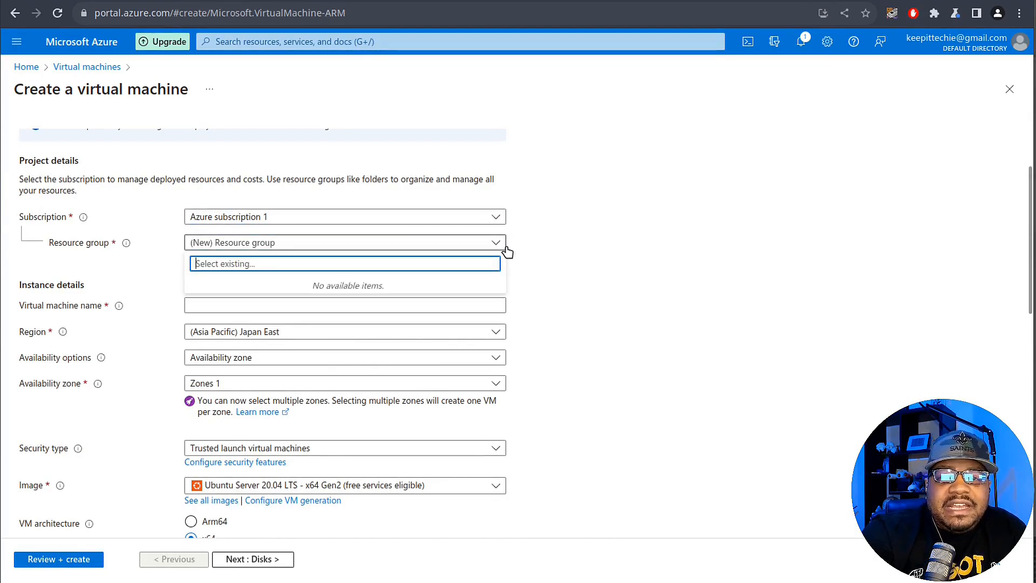
click(497, 244)
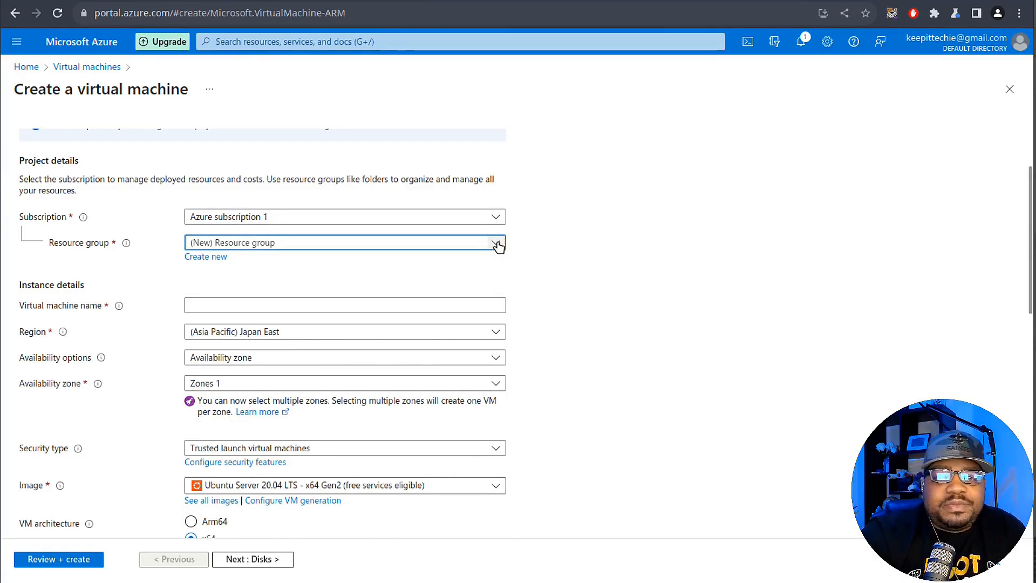
click(272, 247)
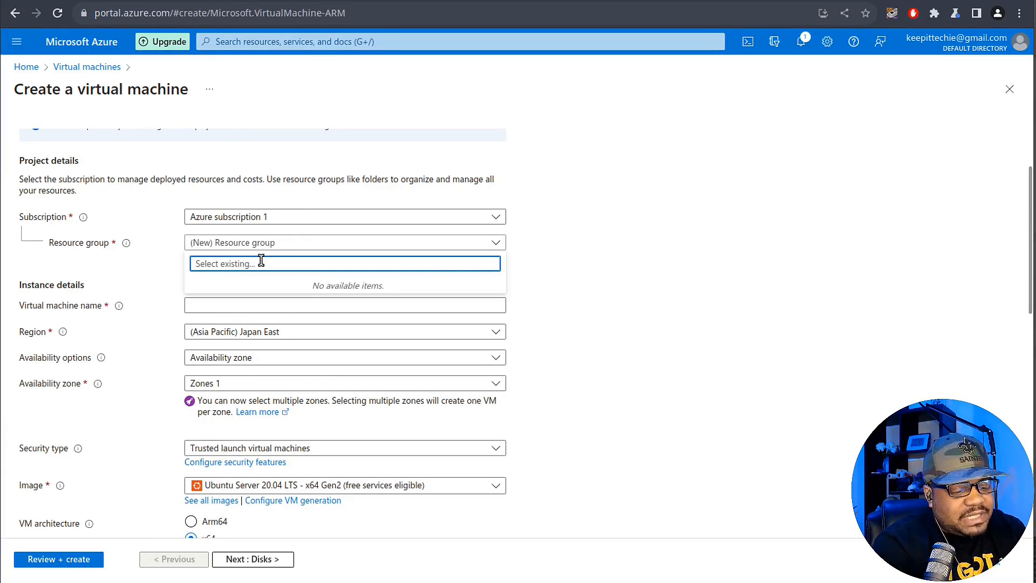
text(rg-)
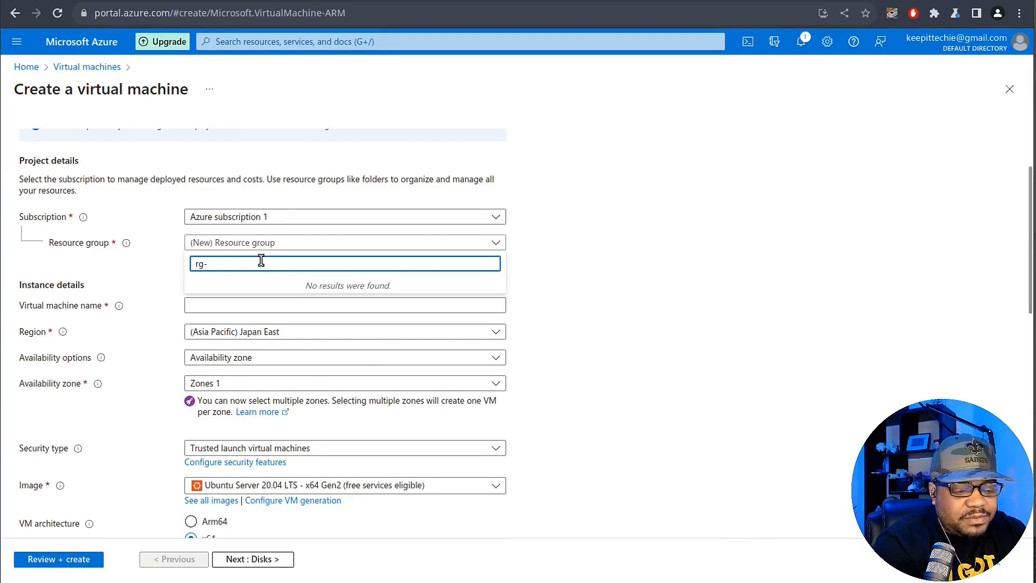
text(redhat-01)
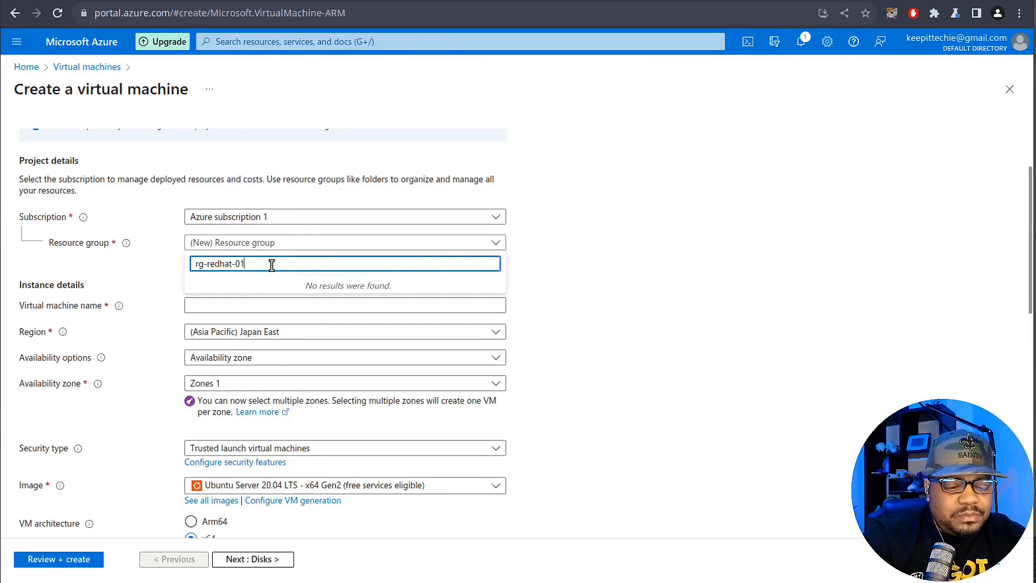
drag(246, 263, 194, 264)
key(ctrl+c)
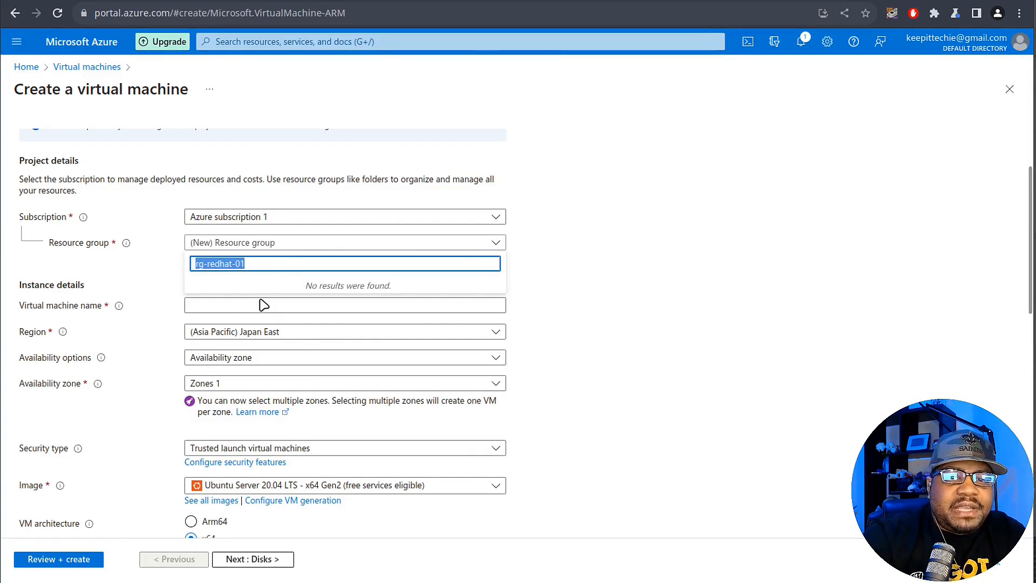
click(575, 281)
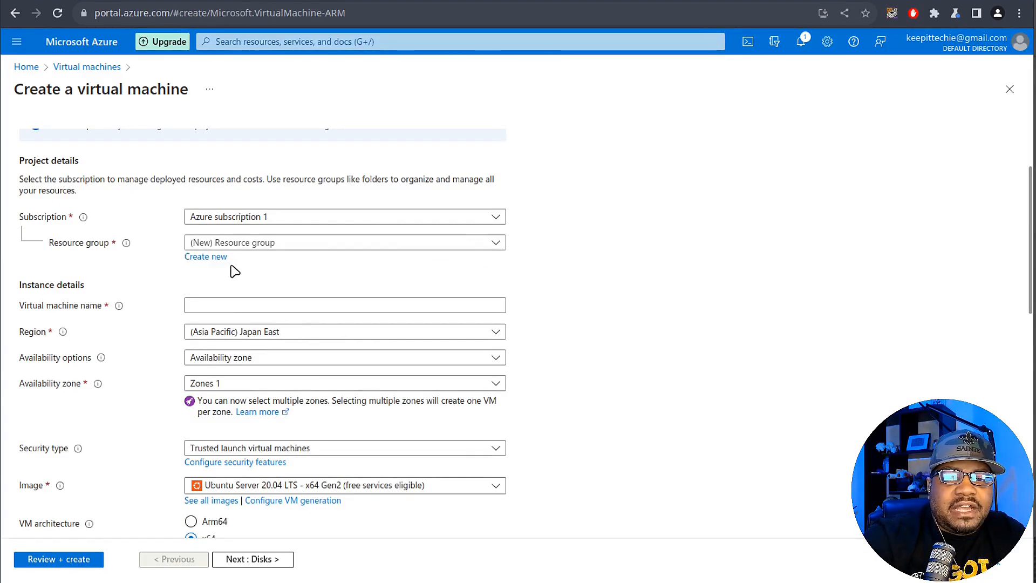
click(209, 257)
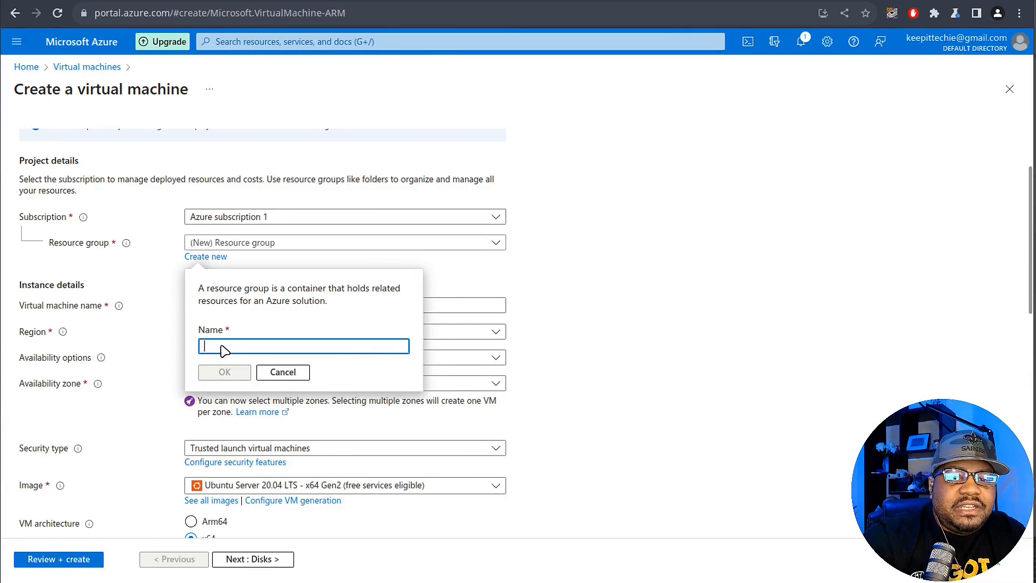
key(ctrl+v)
key(Return)
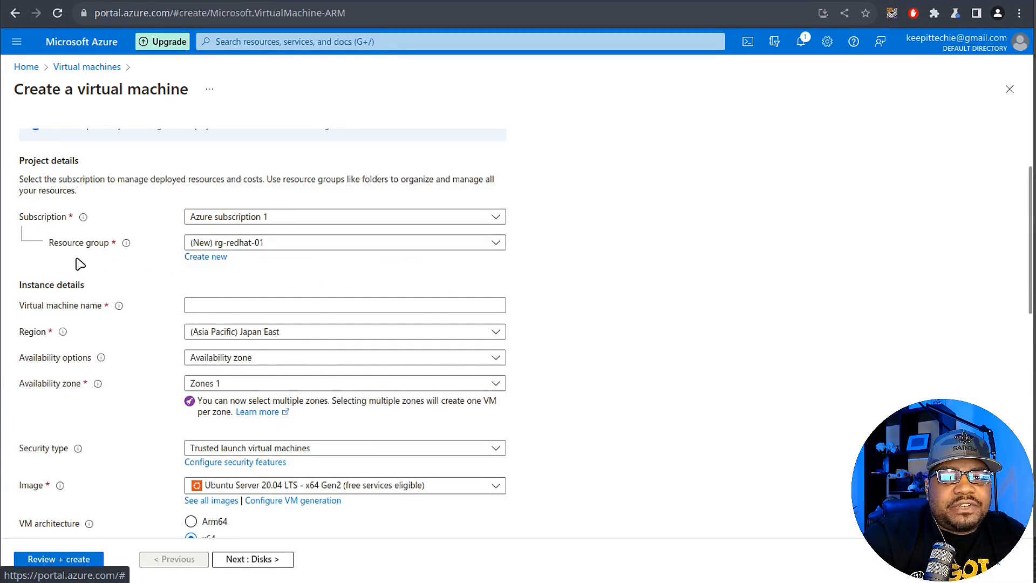
Name the virtual machine rg-redhat-01 and set its region to (US) West US 3.
scroll(377, 291, down, 1)
click(230, 265)
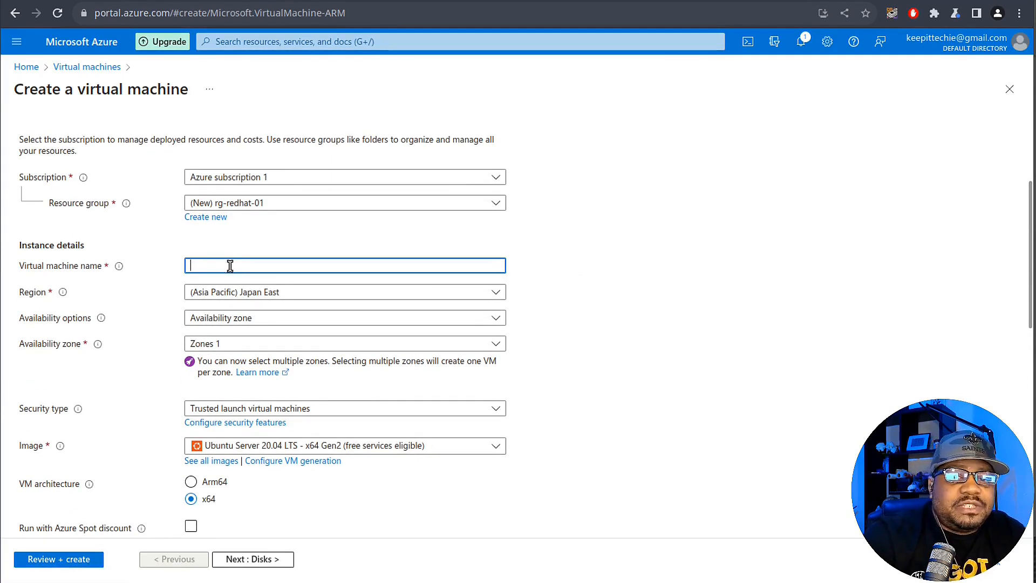
key(ctrl+v)
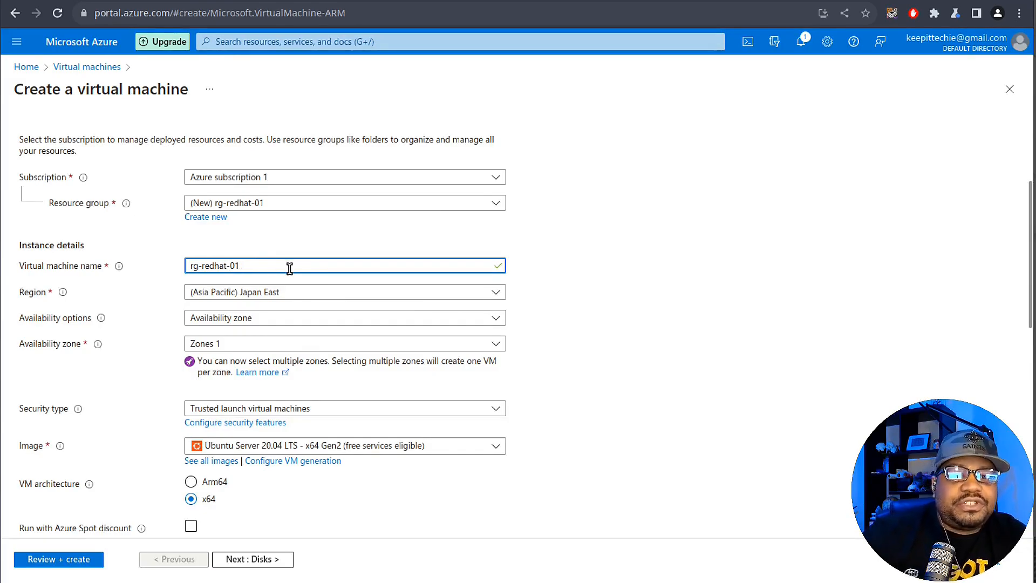
click(495, 292)
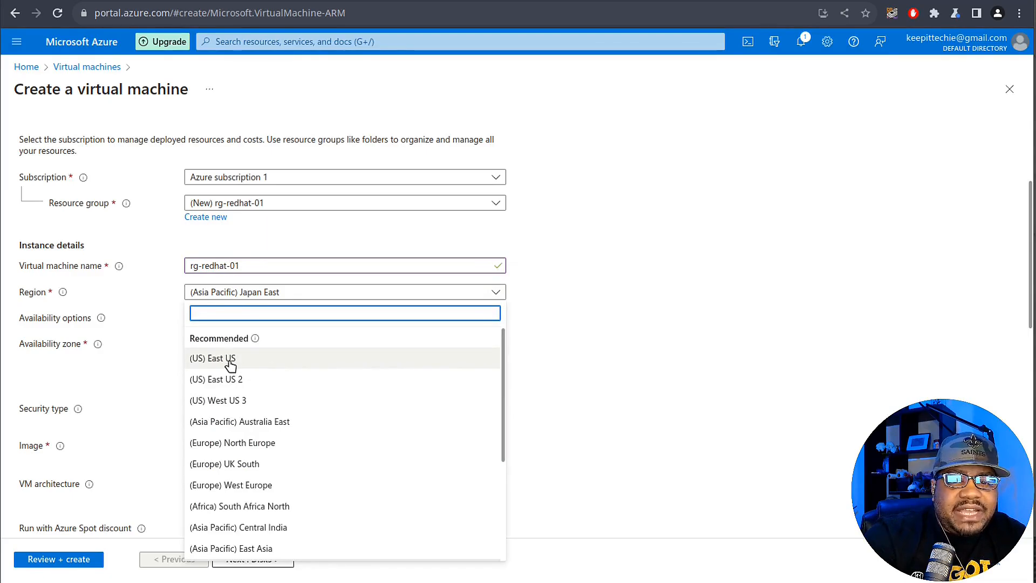
click(222, 401)
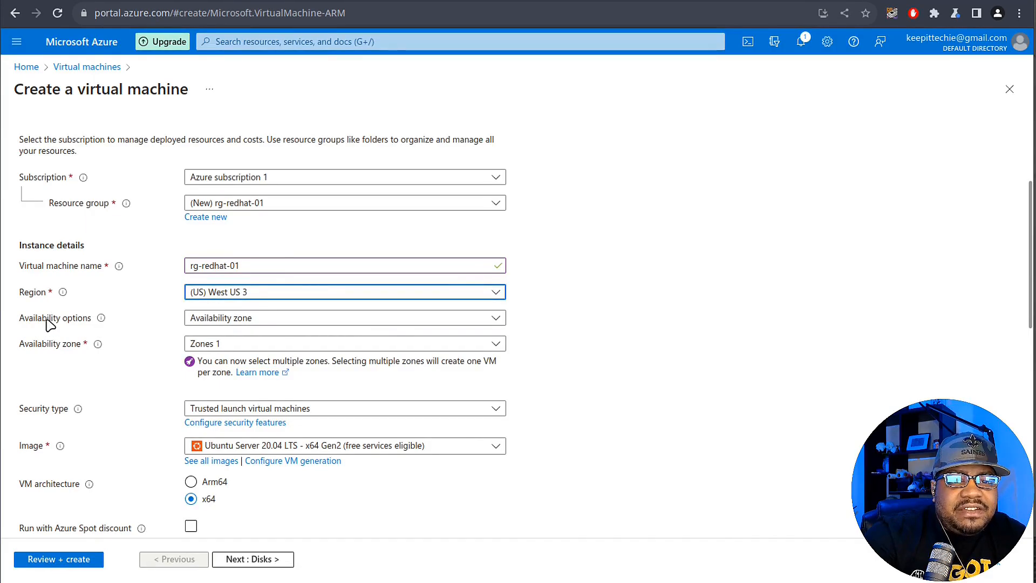
Set the availability options to No infrastructure redundancy required and the security type to Standard.
click(495, 320)
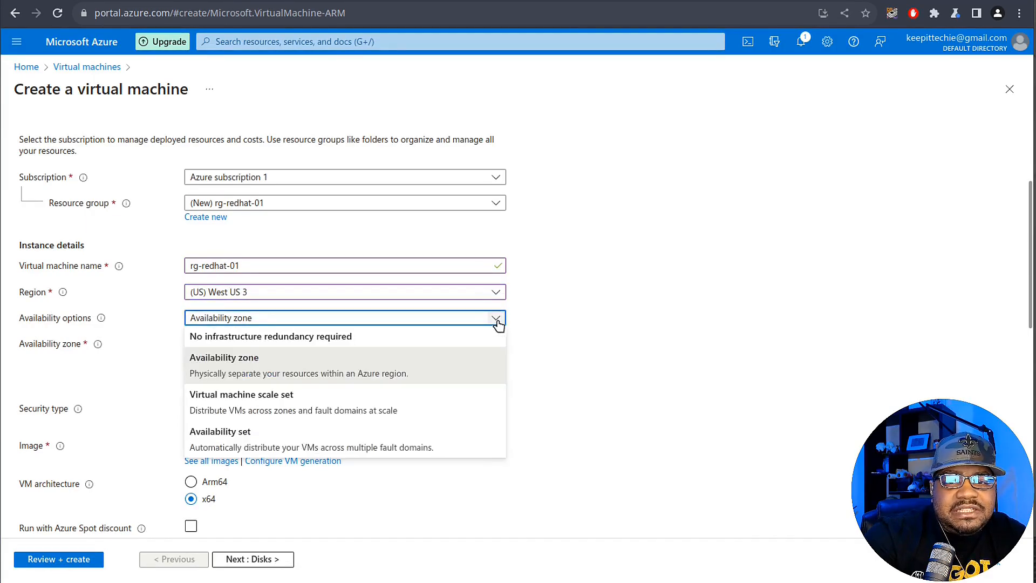
click(323, 340)
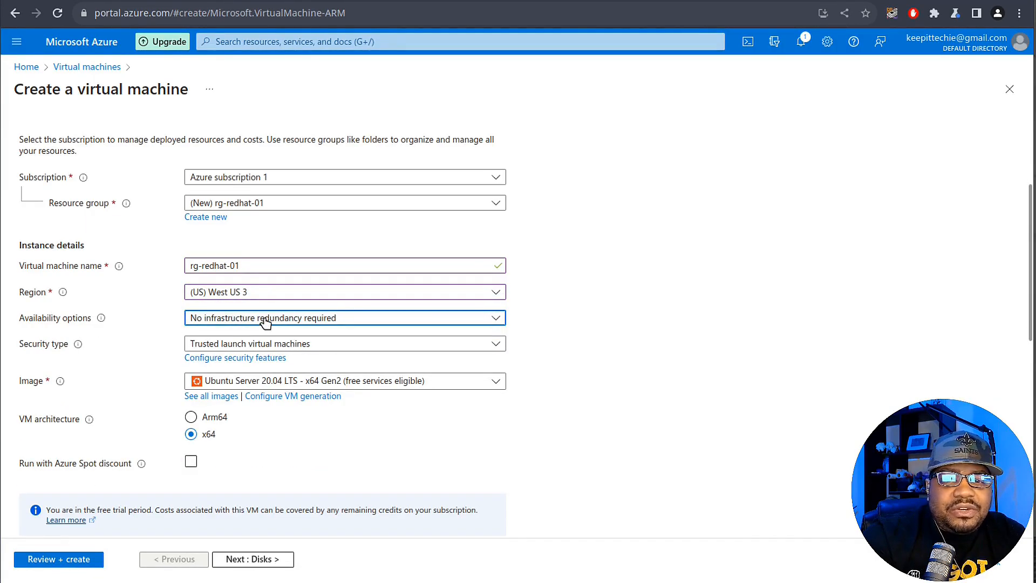
click(498, 321)
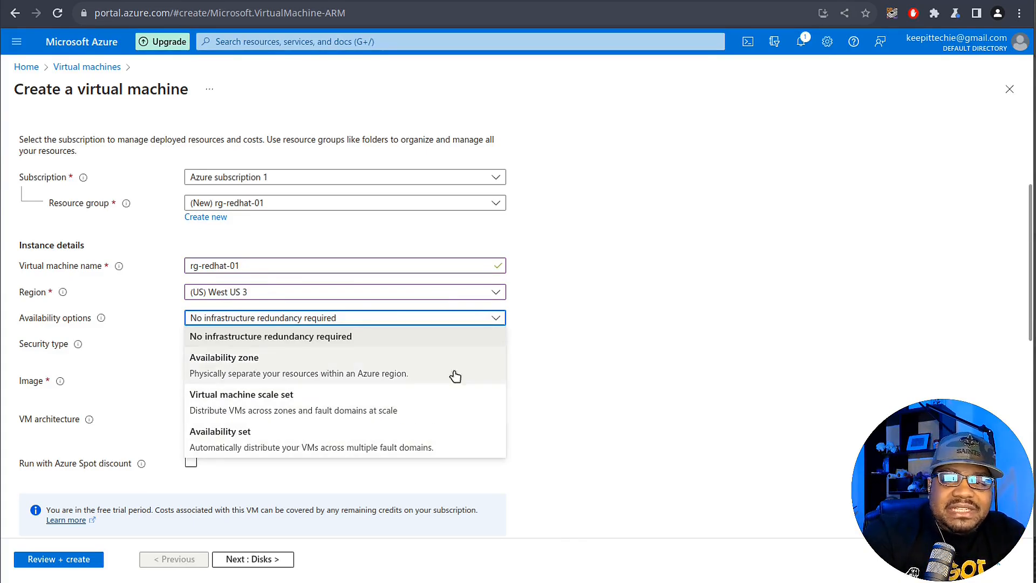
click(337, 338)
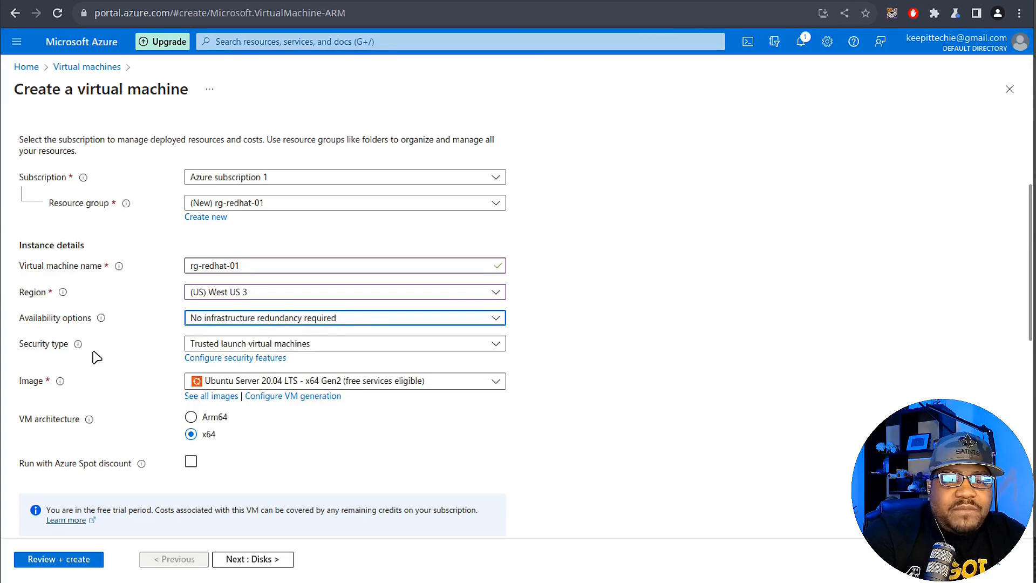
click(497, 348)
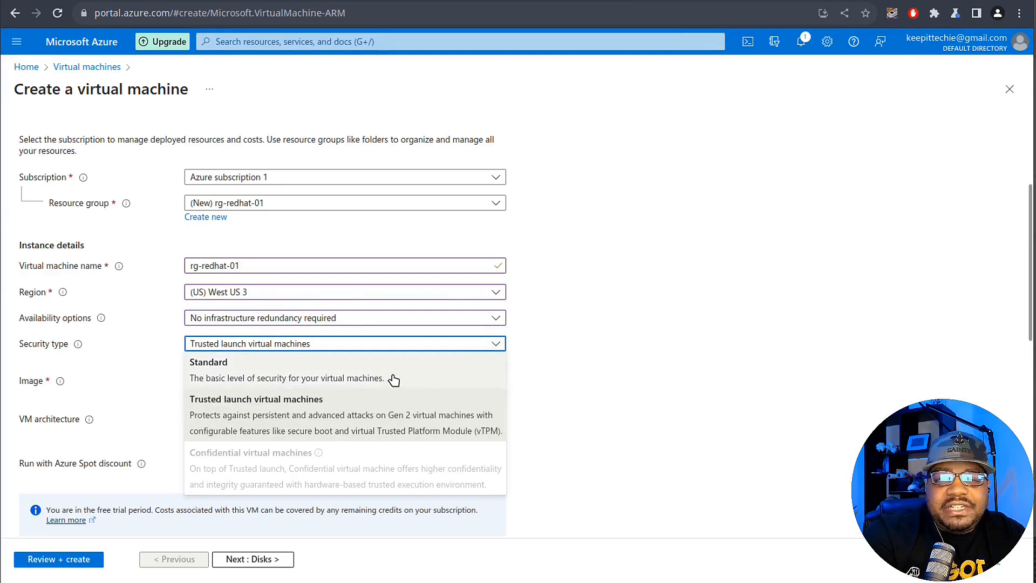
click(375, 377)
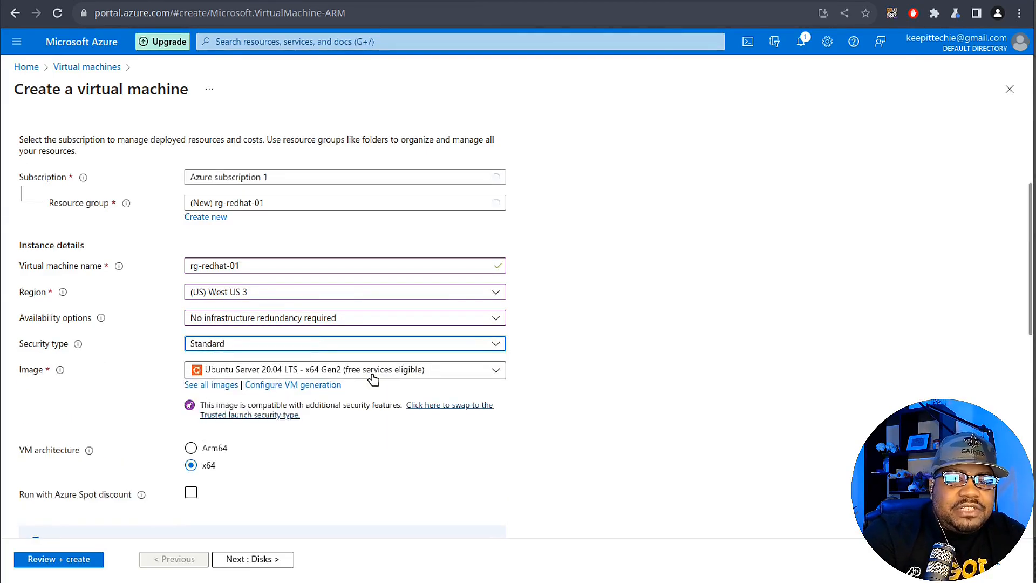
Look over the security type choices and check the portal notifications for the subscription's remaining credit.
click(497, 346)
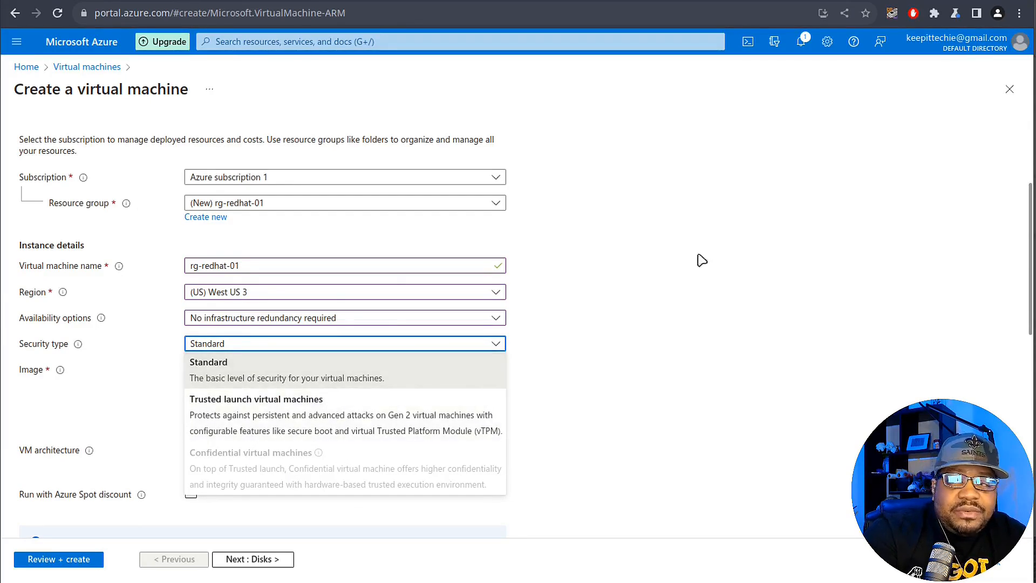
click(802, 43)
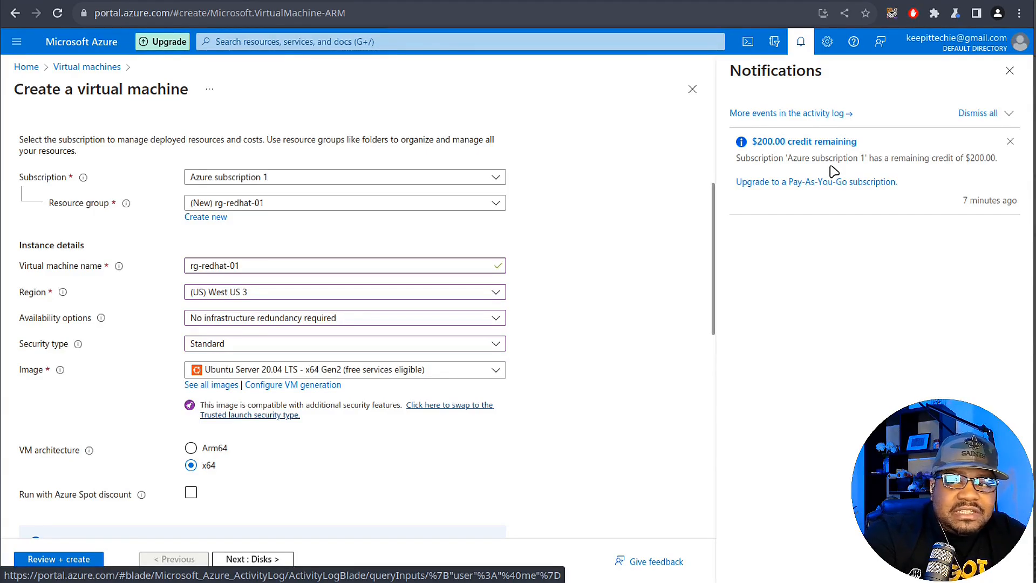
click(1008, 72)
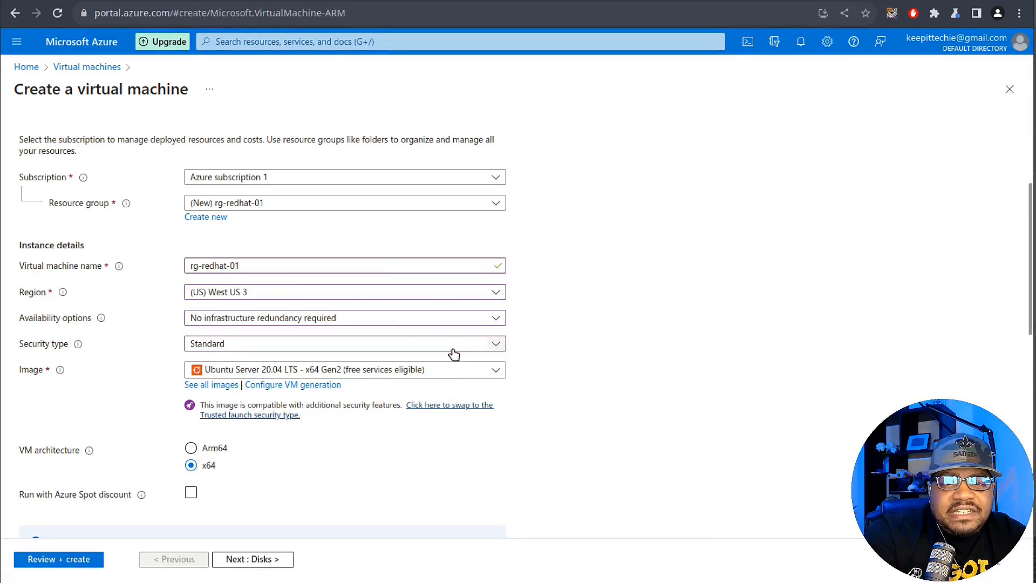
Look through the suggested operating system images offered for the virtual machine.
scroll(638, 334, down, 2)
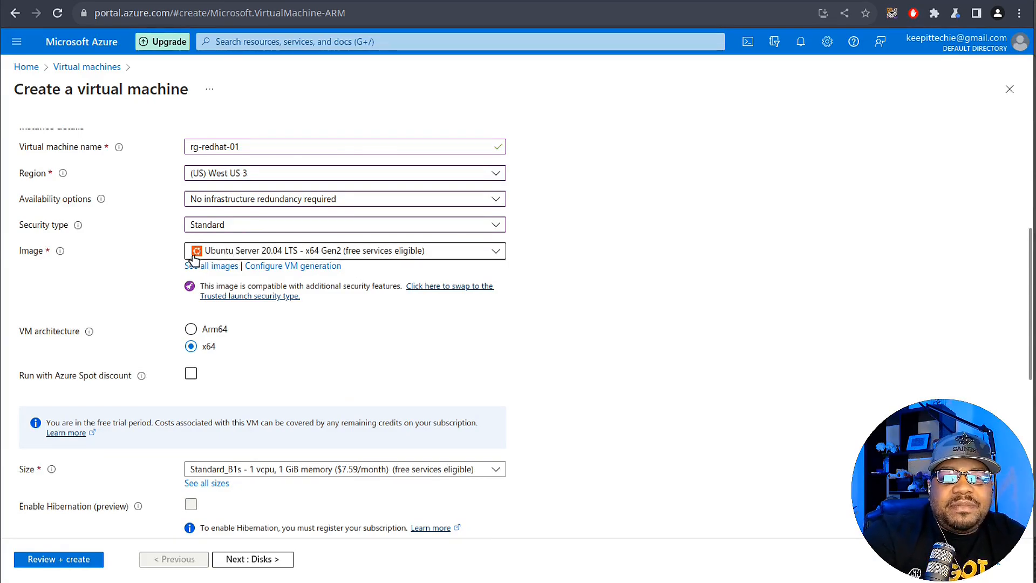
click(496, 252)
scroll(395, 371, down, 1)
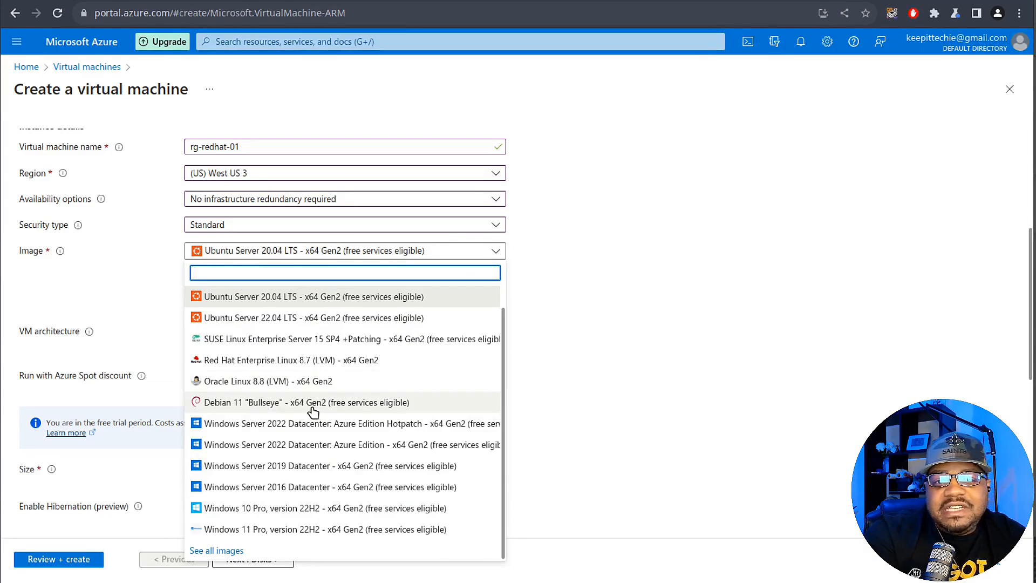
scroll(313, 411, up, 1)
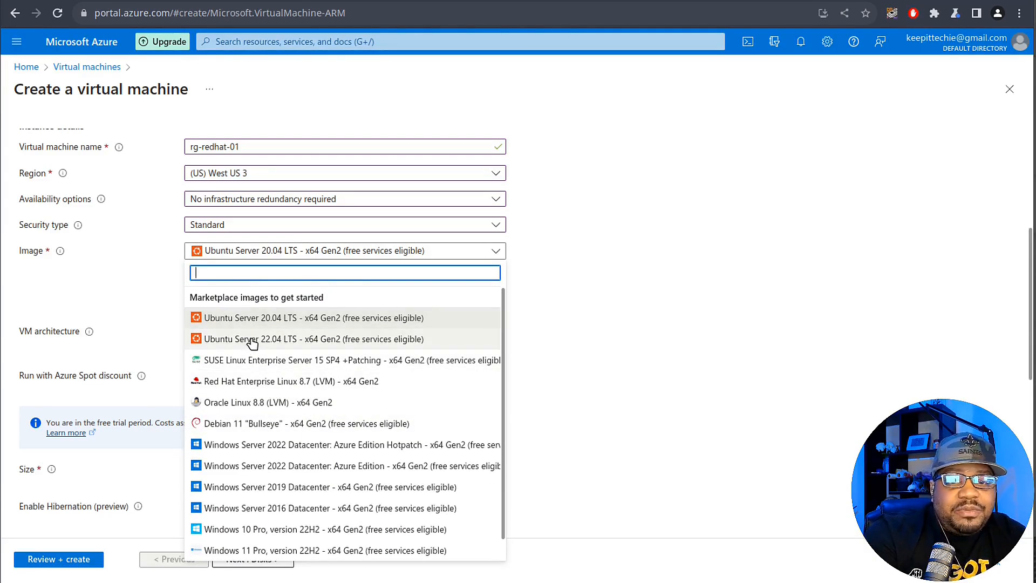
scroll(249, 348, down, 1)
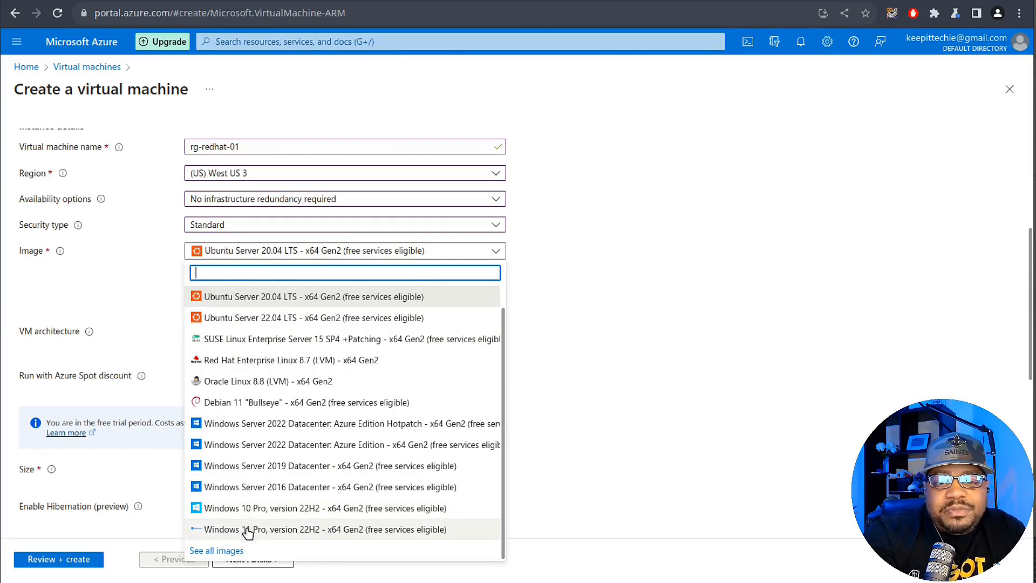
Browse the full Marketplace catalogue of virtual machine images and return to the virtual machine form.
click(216, 551)
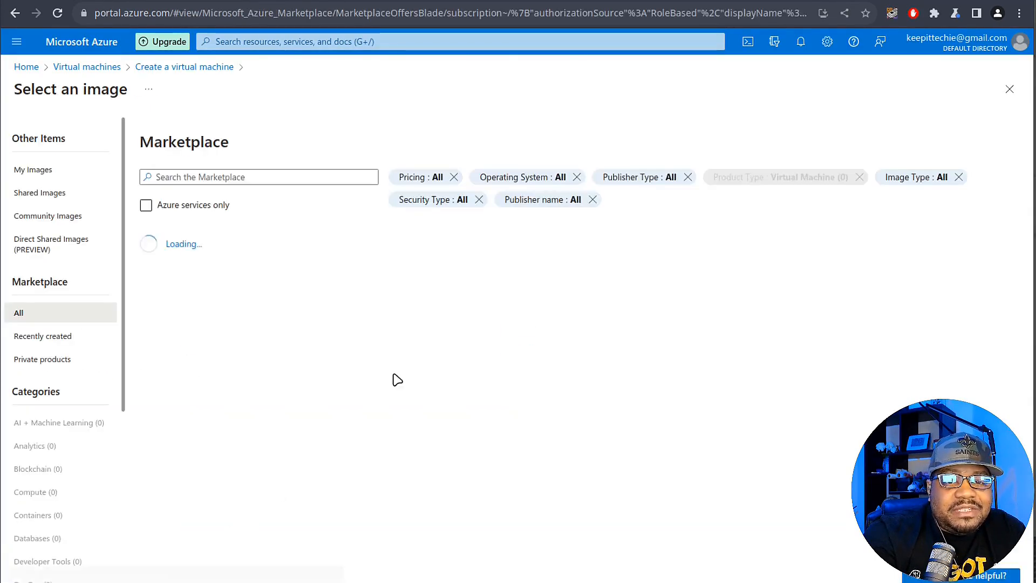
scroll(489, 316, down, 10)
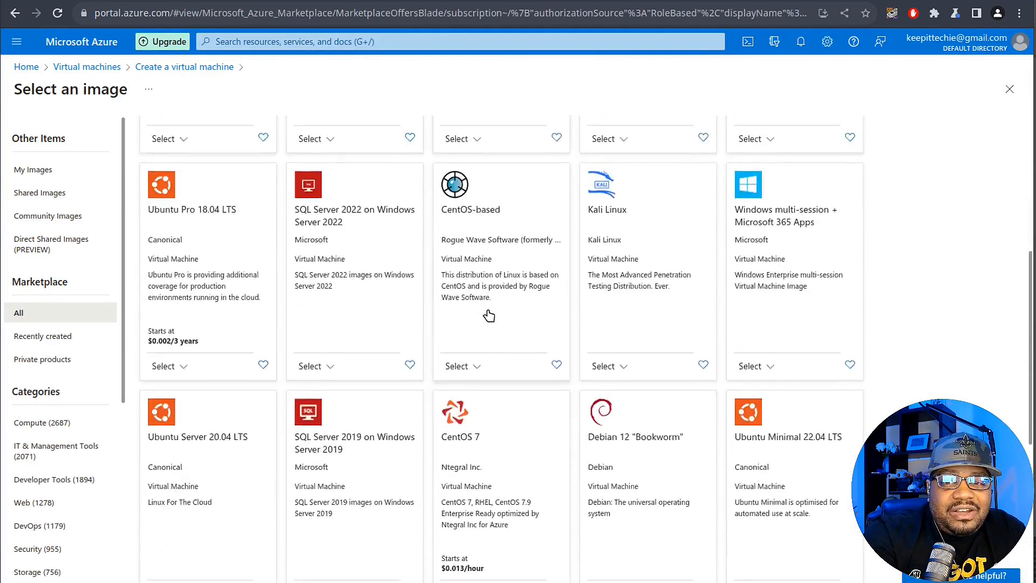
scroll(489, 316, up, 10)
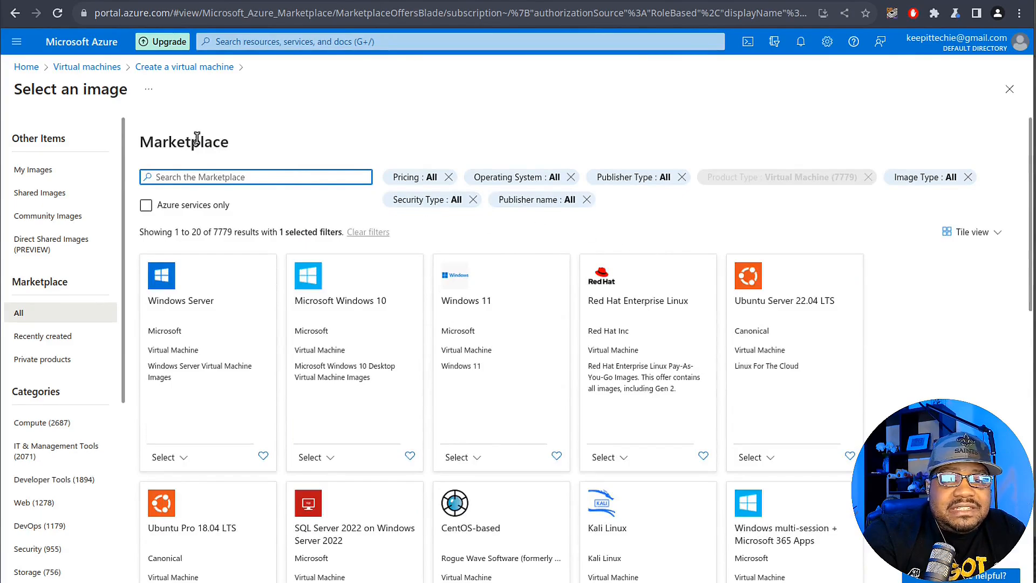
click(15, 13)
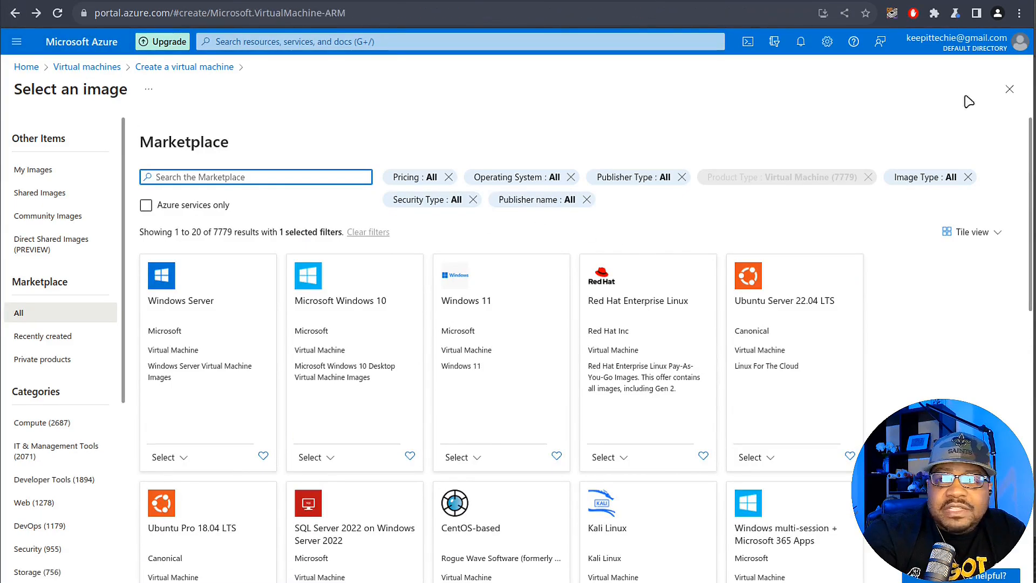
click(1009, 89)
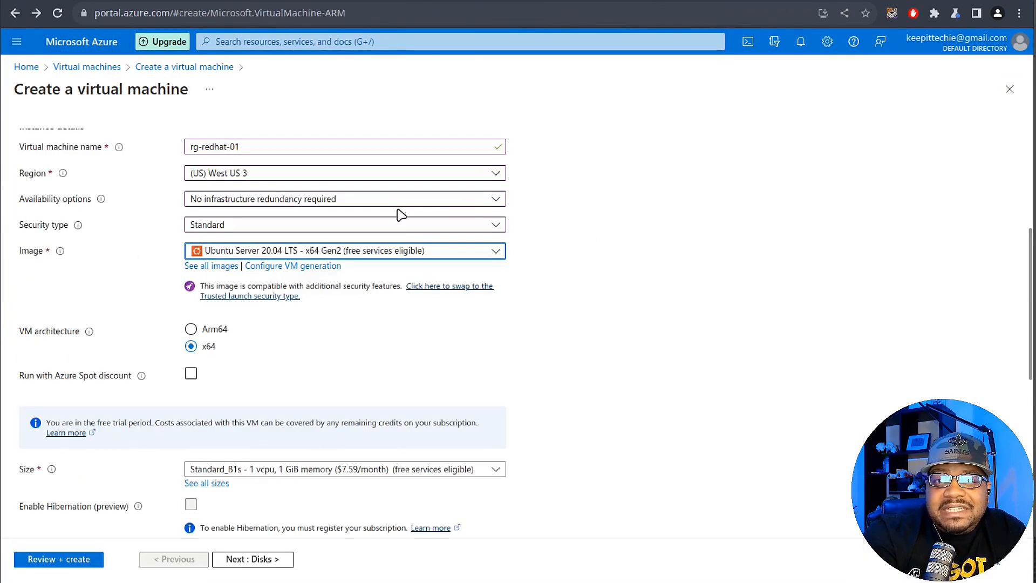
click(207, 266)
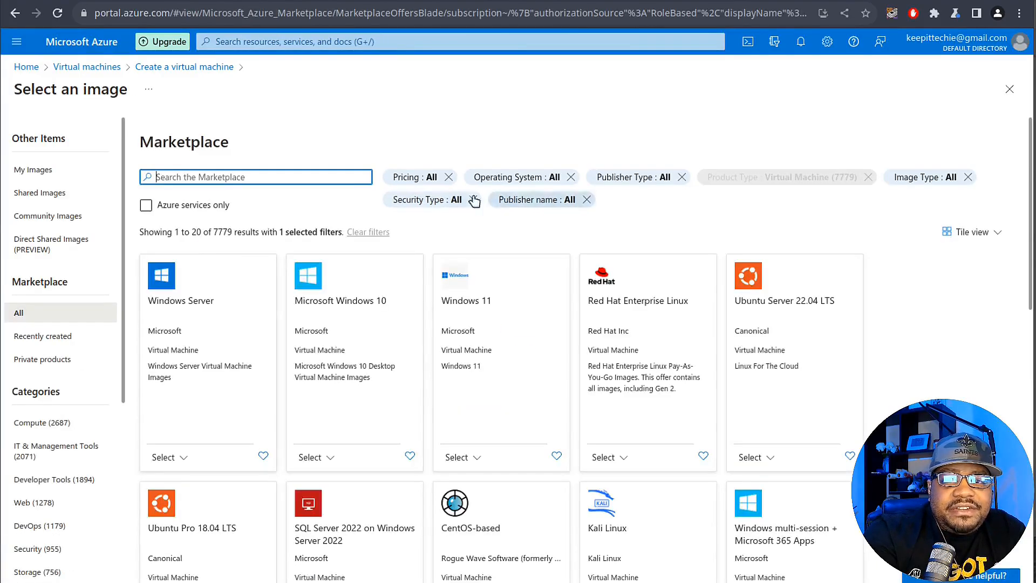
click(1009, 92)
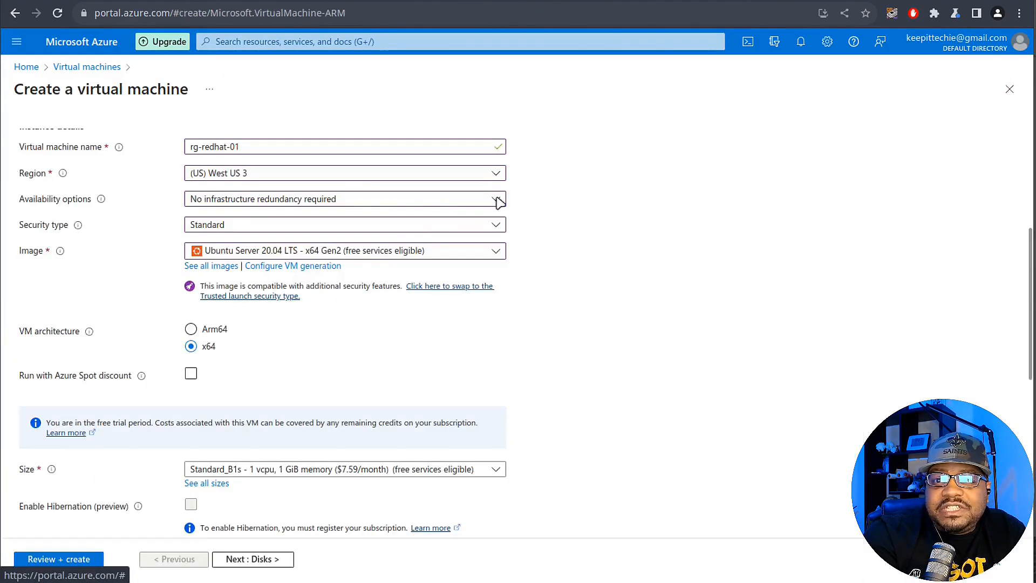
Set the image to Red Hat Enterprise Linux 8.7 (LVM) - x64 Gen2 and read the explanation of the Azure Spot discount.
click(496, 252)
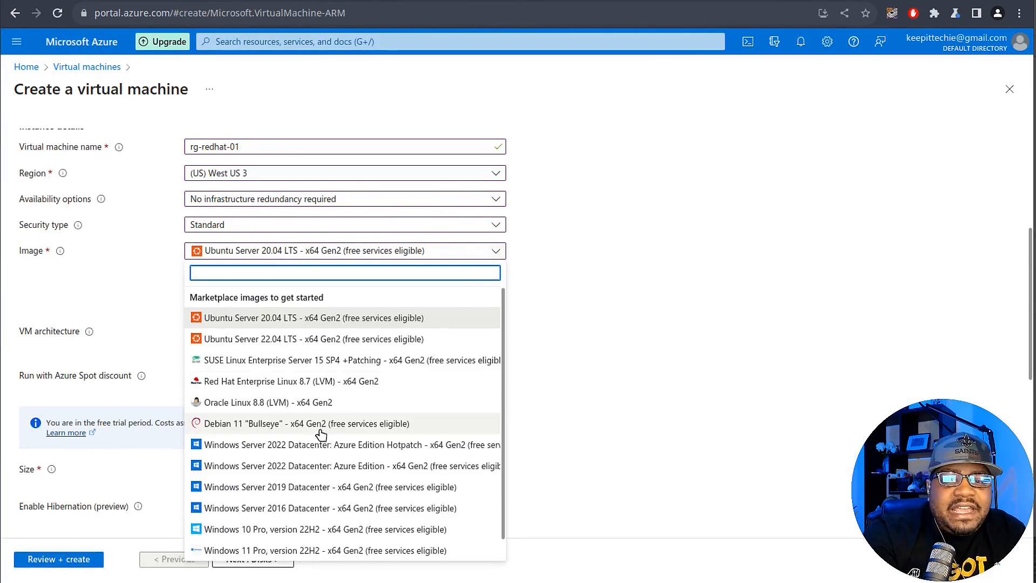
click(263, 383)
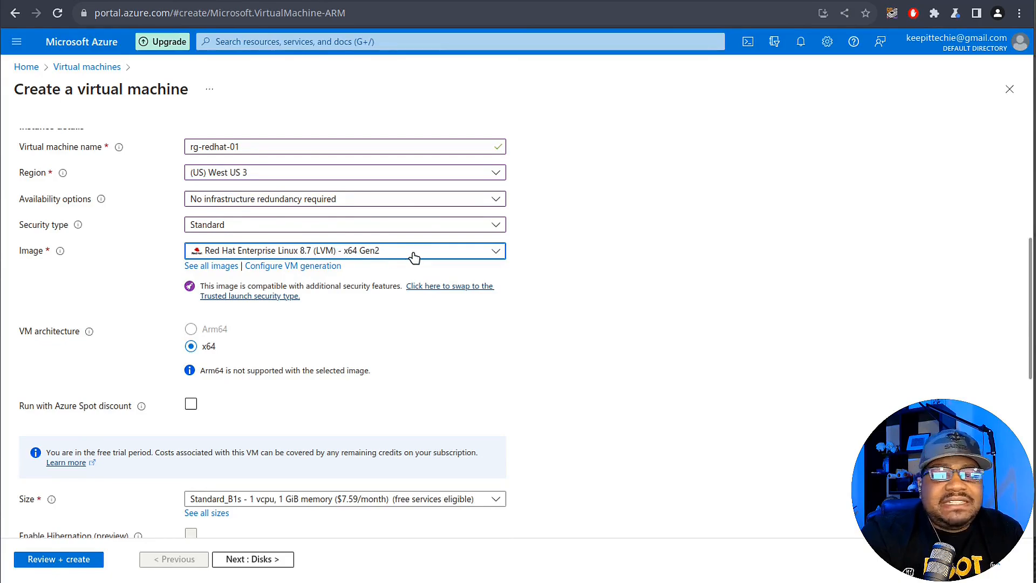
scroll(613, 353, down, 2)
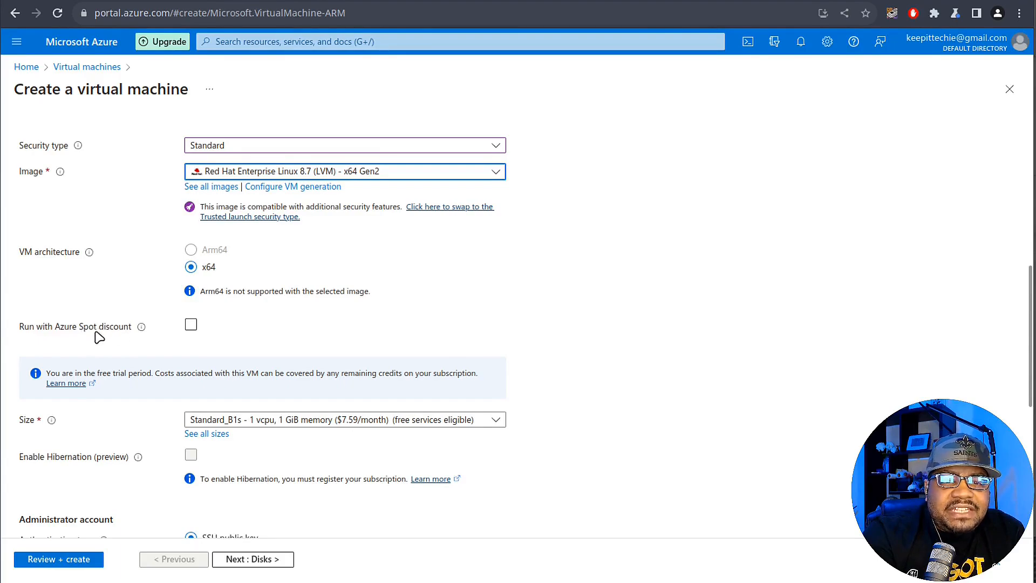
mouse_move(145, 329)
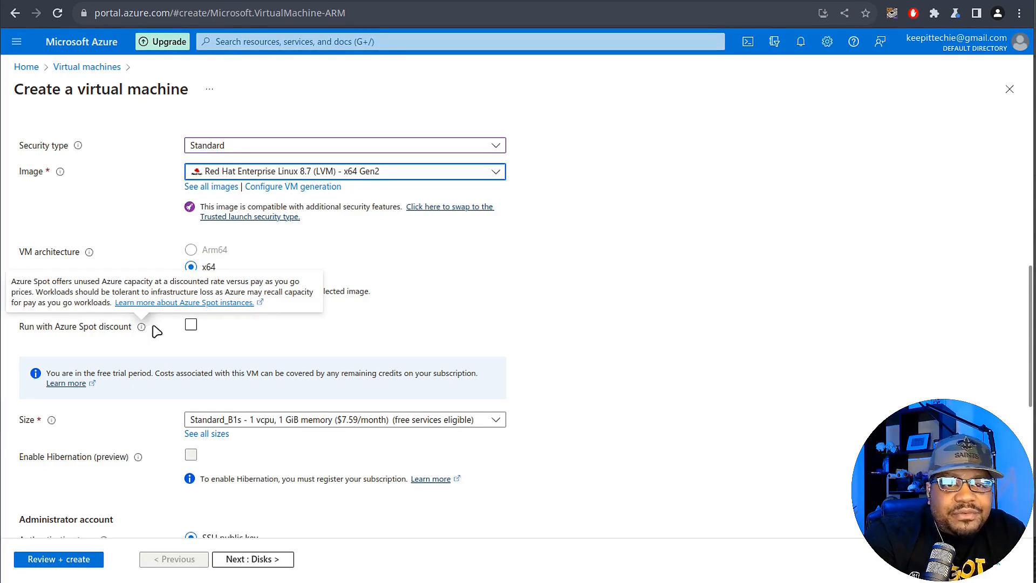
Look through the suggested VM sizes and the full size list with monthly costs, and return without choosing another size.
scroll(646, 300, down, 3)
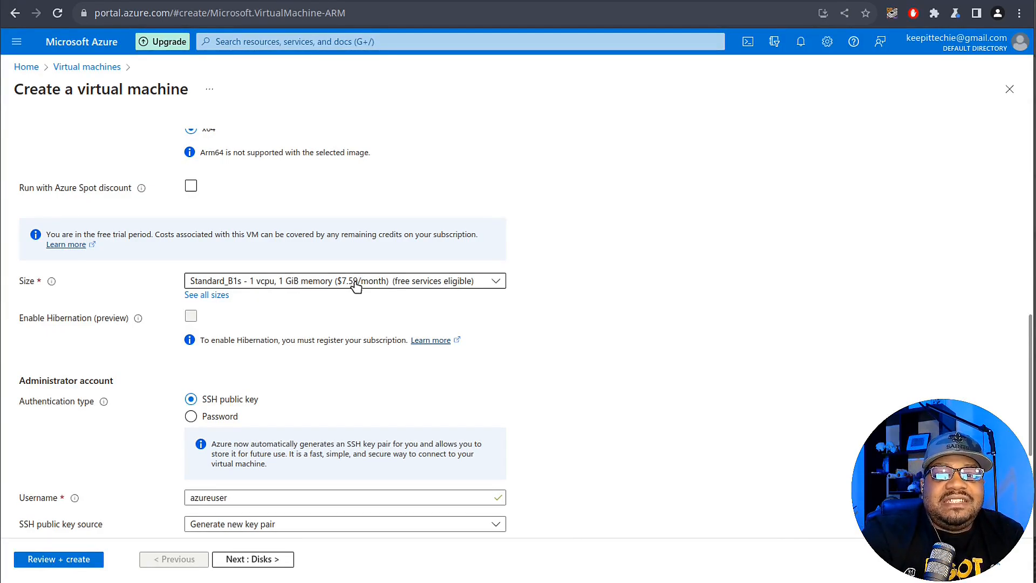
click(495, 281)
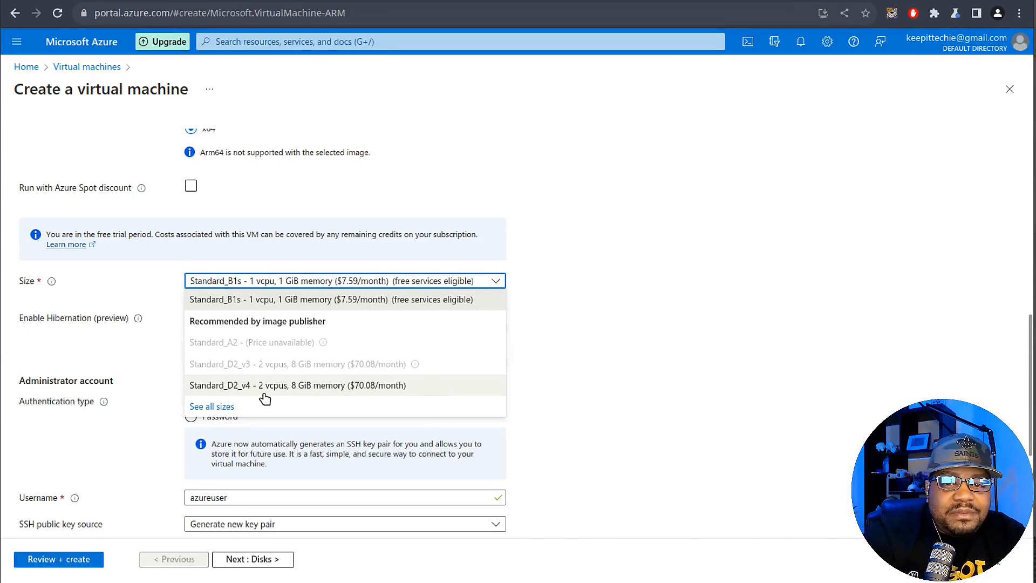
click(214, 409)
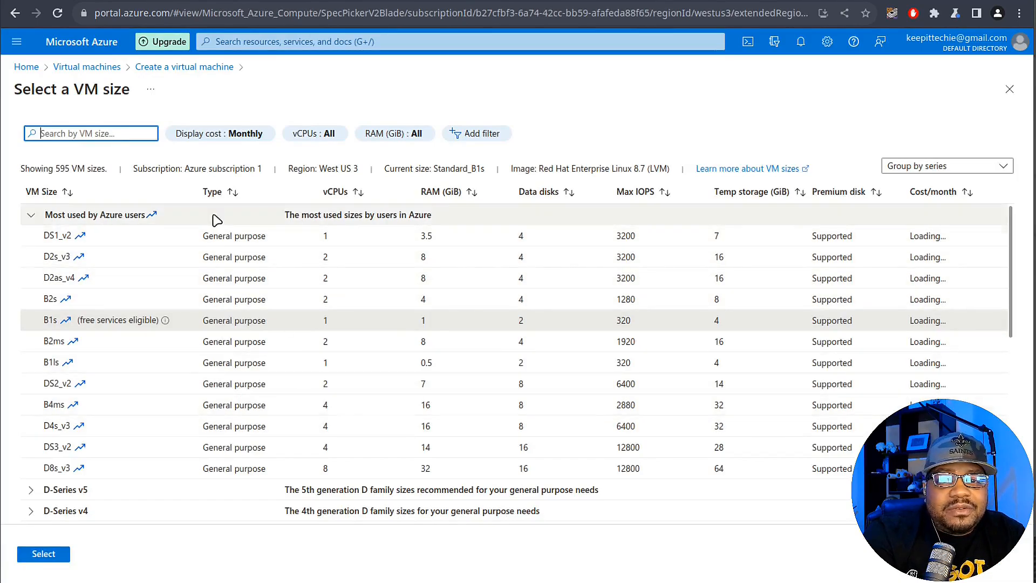
scroll(407, 353, down, 10)
scroll(407, 354, down, 3)
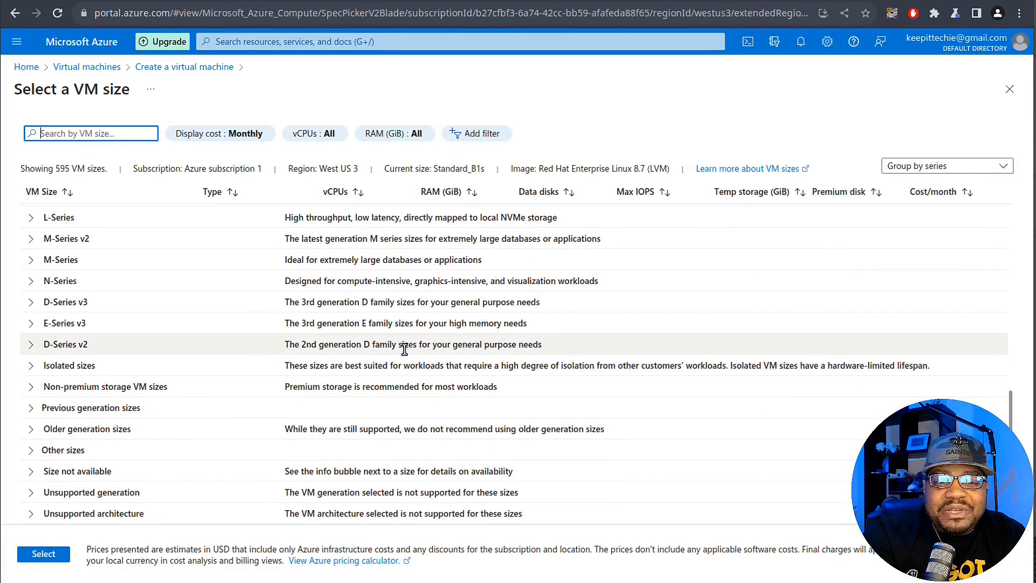
scroll(405, 348, up, 15)
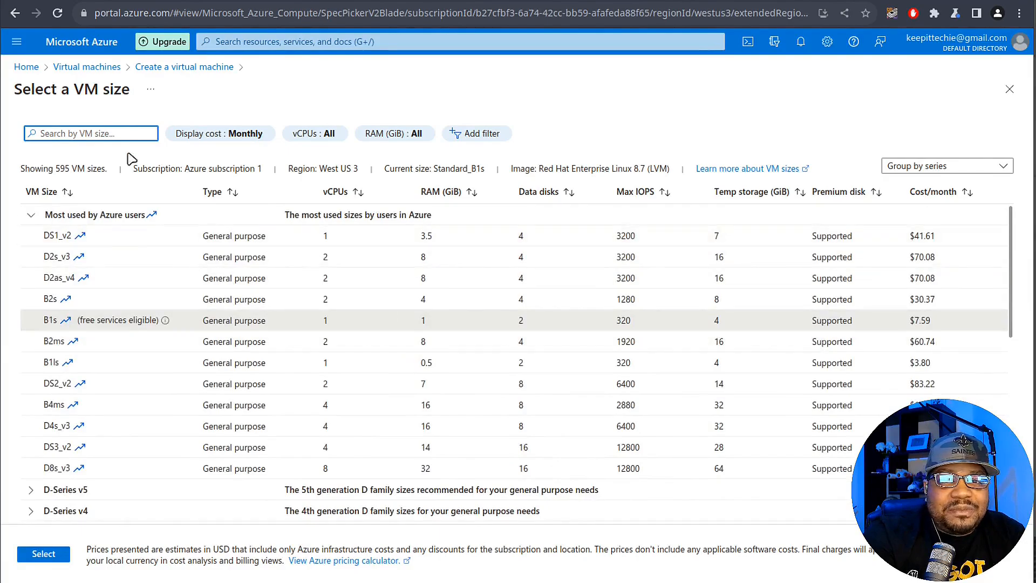
click(1008, 90)
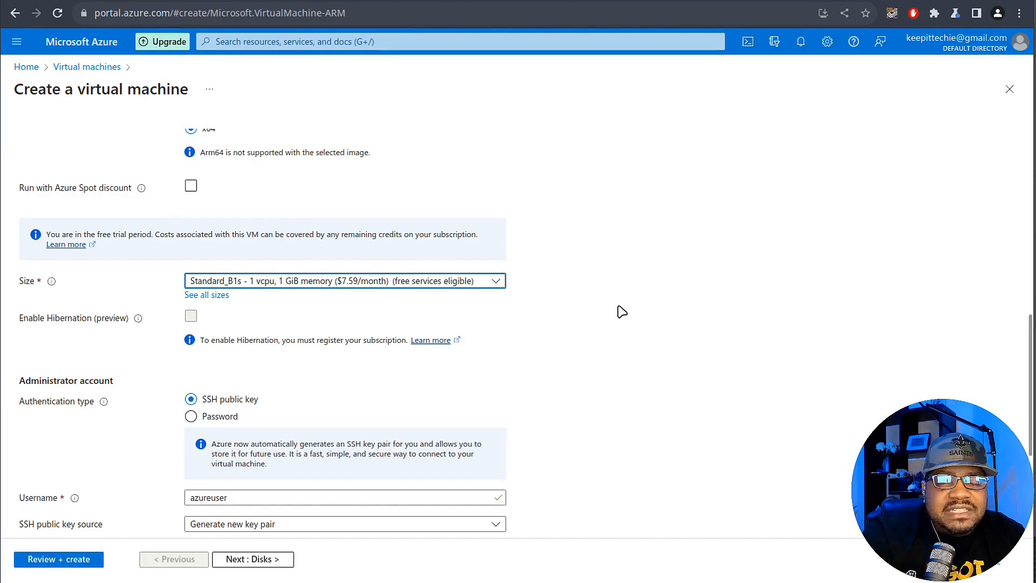
Check the administrator account's SSH key pair name and add HTTP (80) to the allowed public inbound ports.
scroll(598, 327, down, 4)
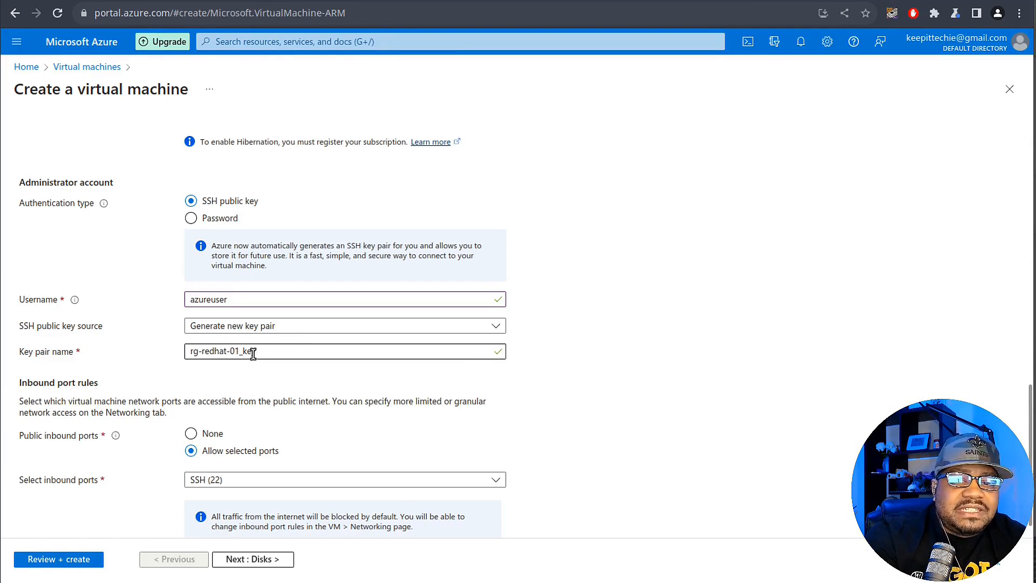
drag(240, 351, 191, 350)
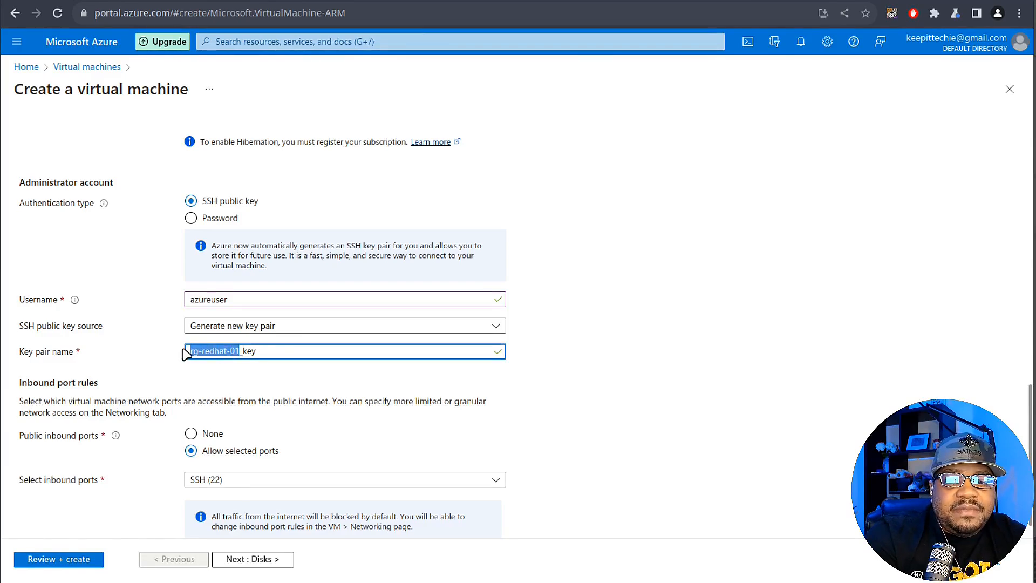
click(621, 371)
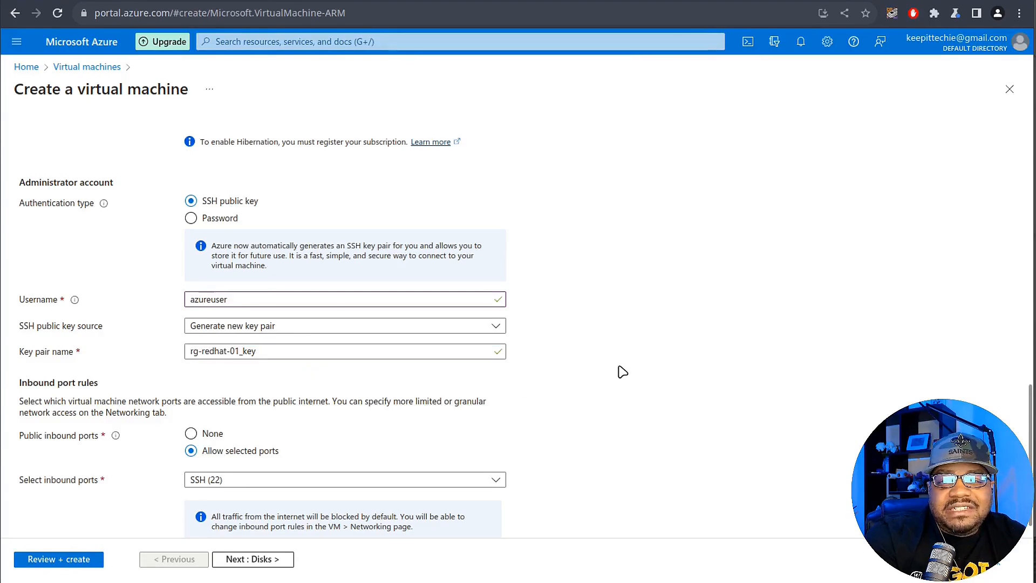
scroll(621, 371, down, 1)
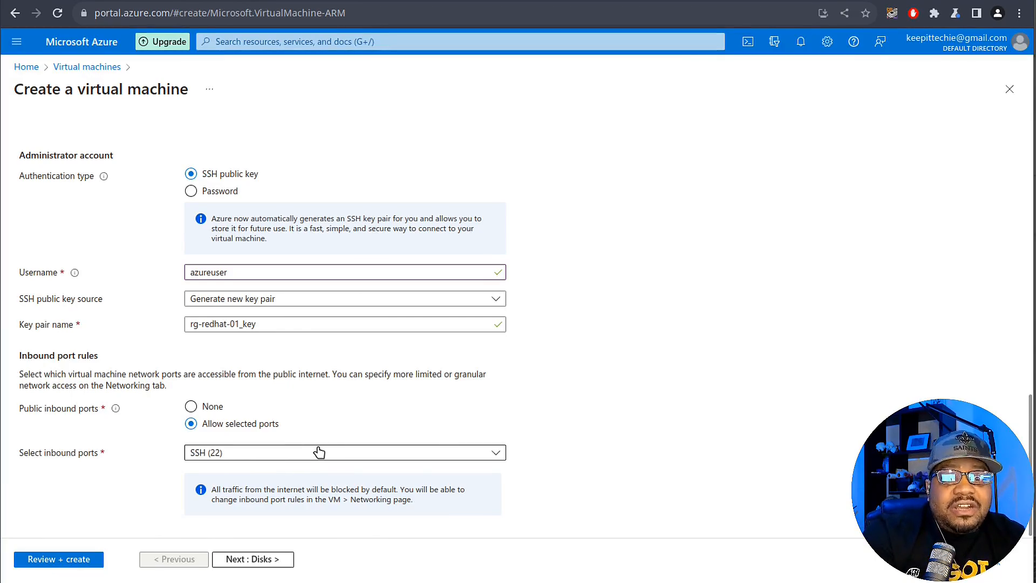
click(495, 453)
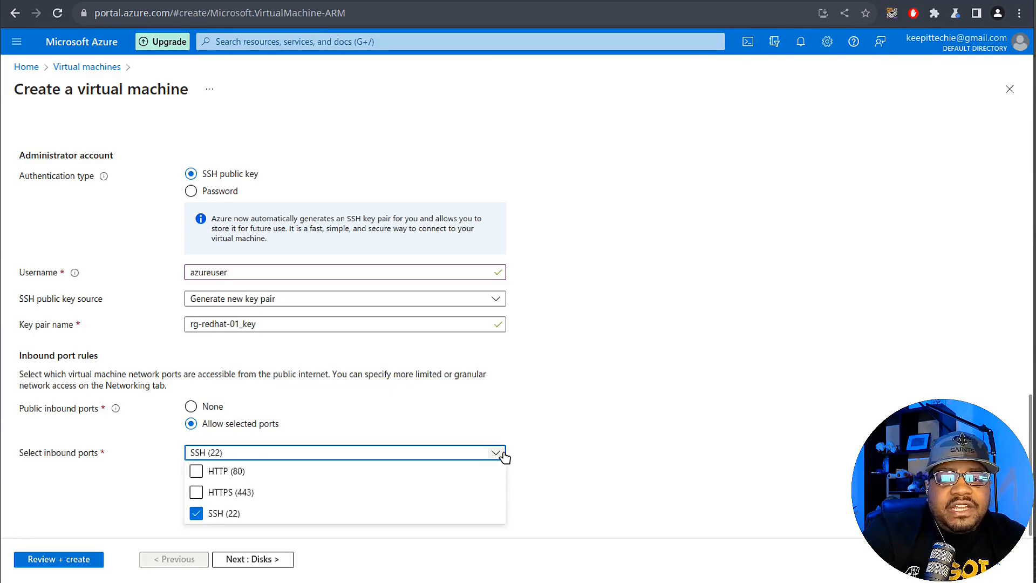
click(196, 470)
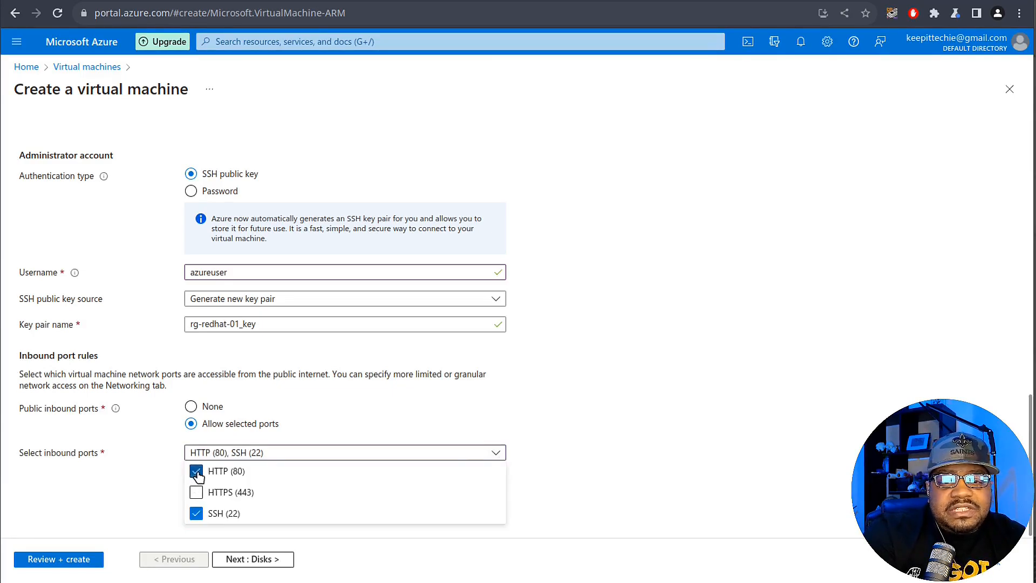
click(597, 463)
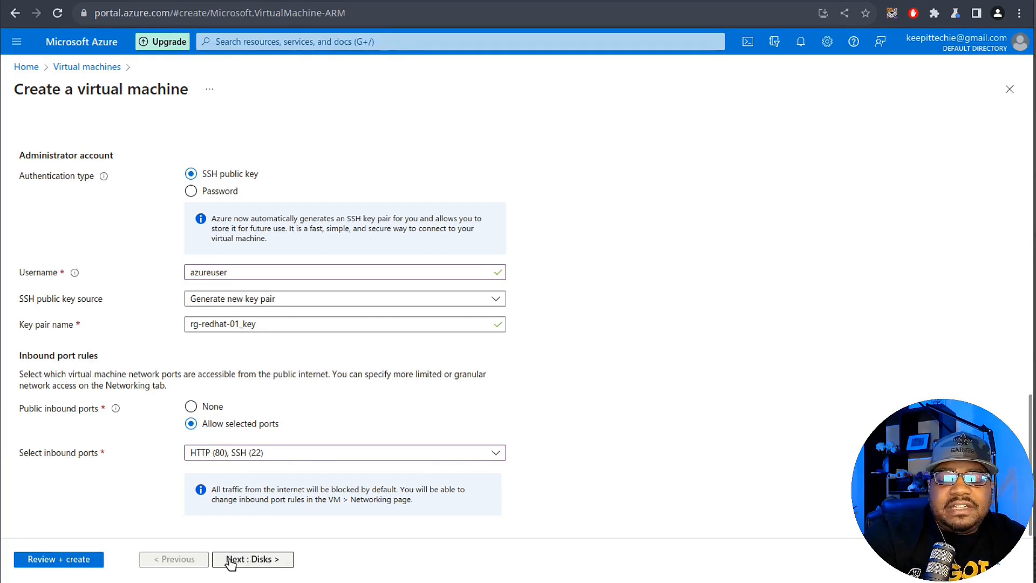
In the disk settings, look over the OS disk sizes and set the OS disk type to Standard SSD (locally-redundant storage).
click(250, 561)
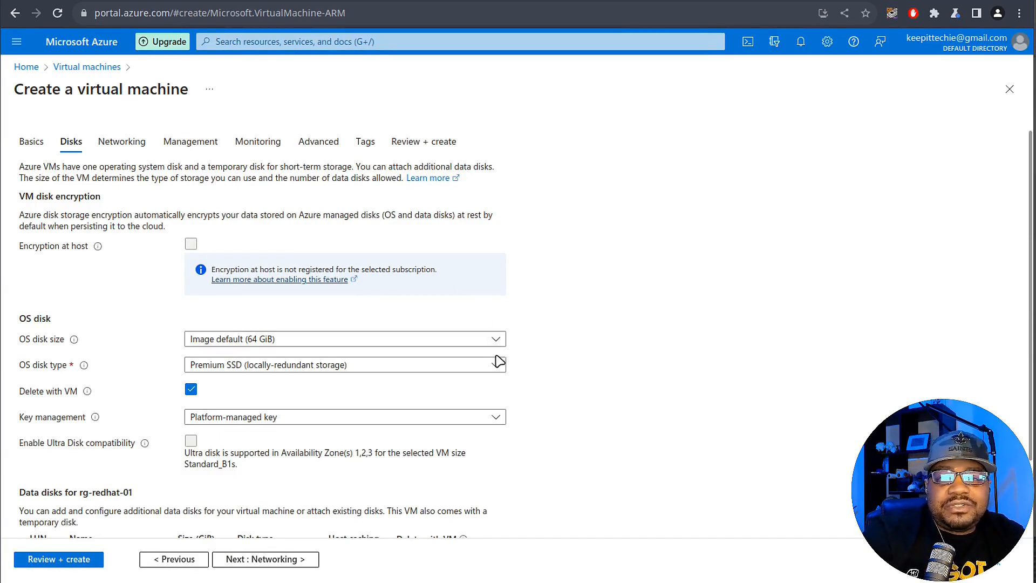
click(496, 340)
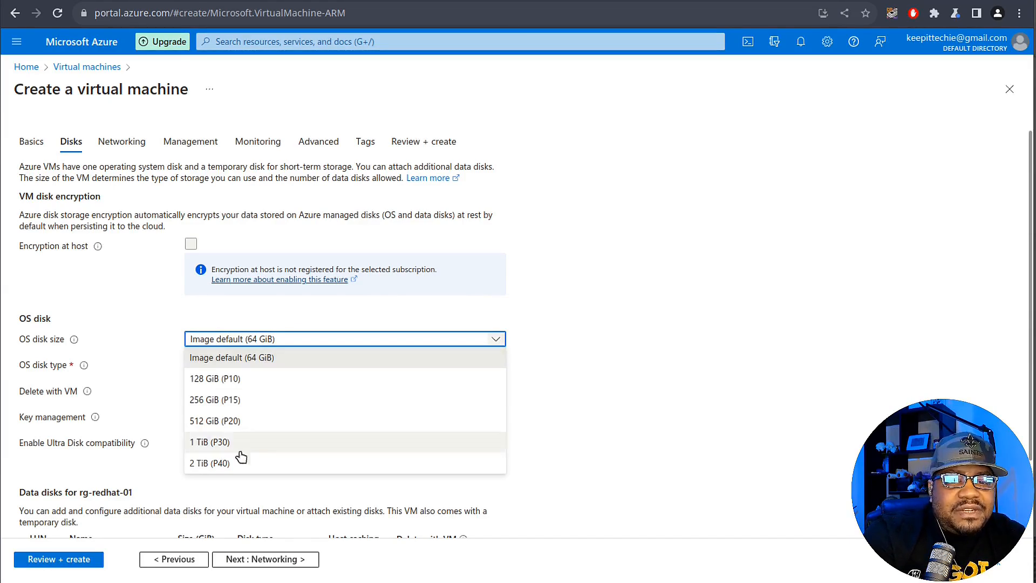
click(556, 322)
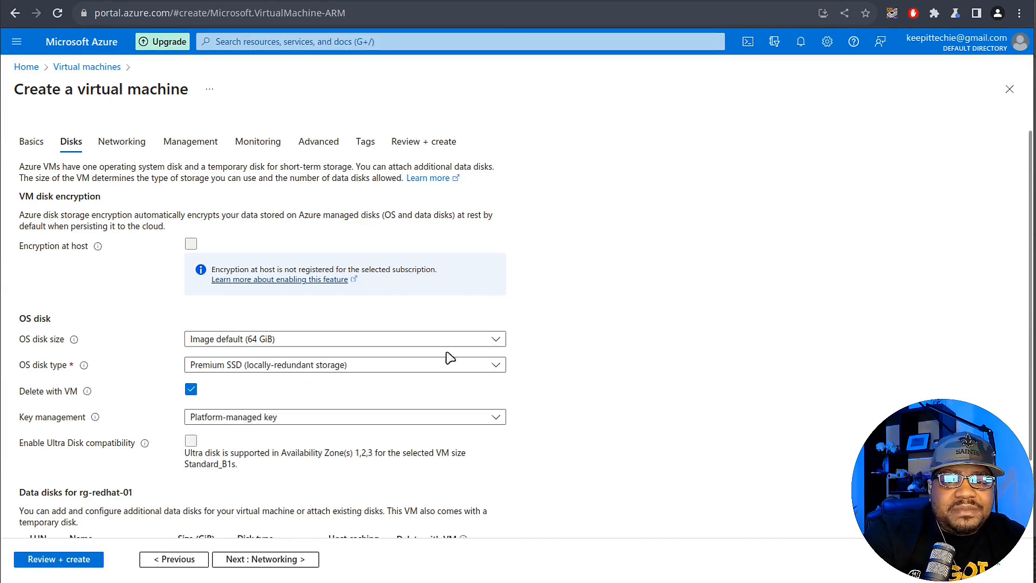
click(496, 368)
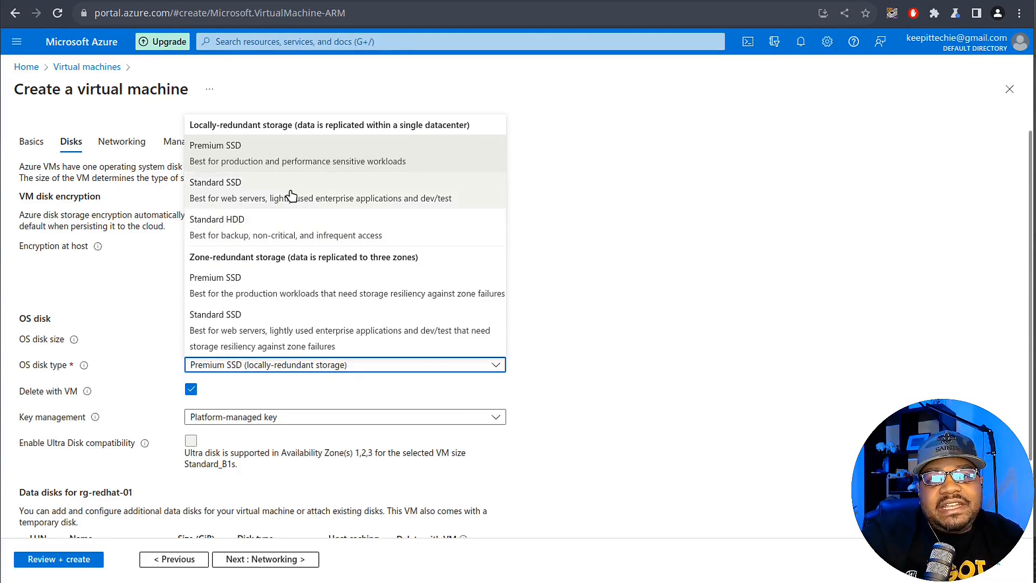
click(226, 198)
scroll(576, 287, down, 3)
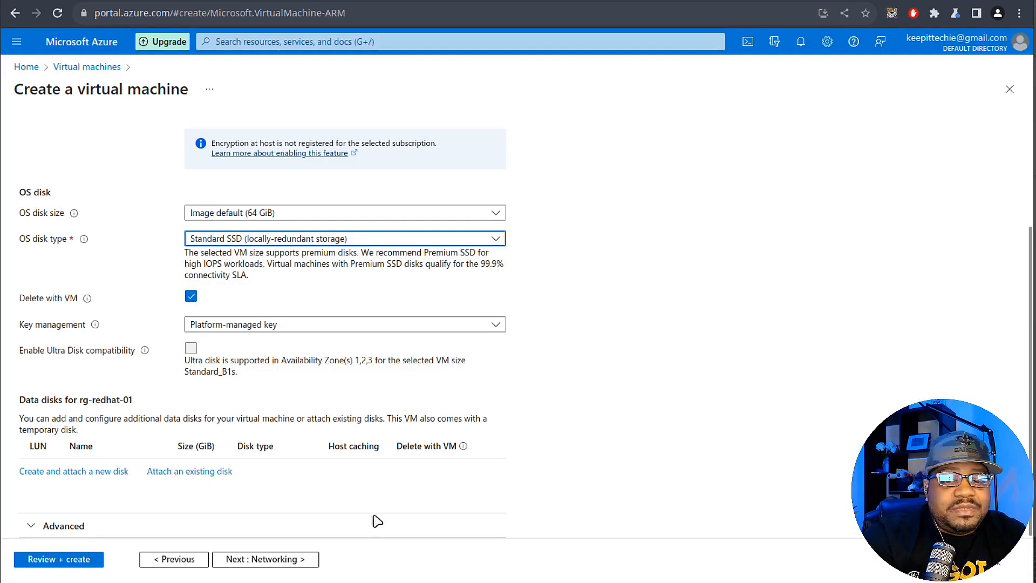
Go on to the networking settings and review the virtual network, subnet, public IP, security group, inbound port and load balancing options.
click(264, 561)
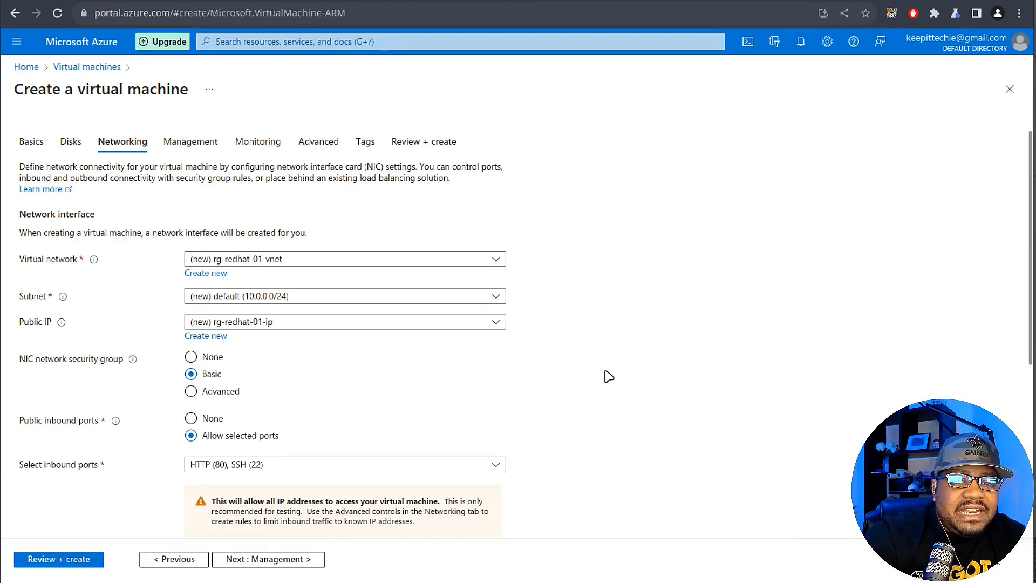
scroll(640, 361, down, 4)
scroll(642, 361, down, 2)
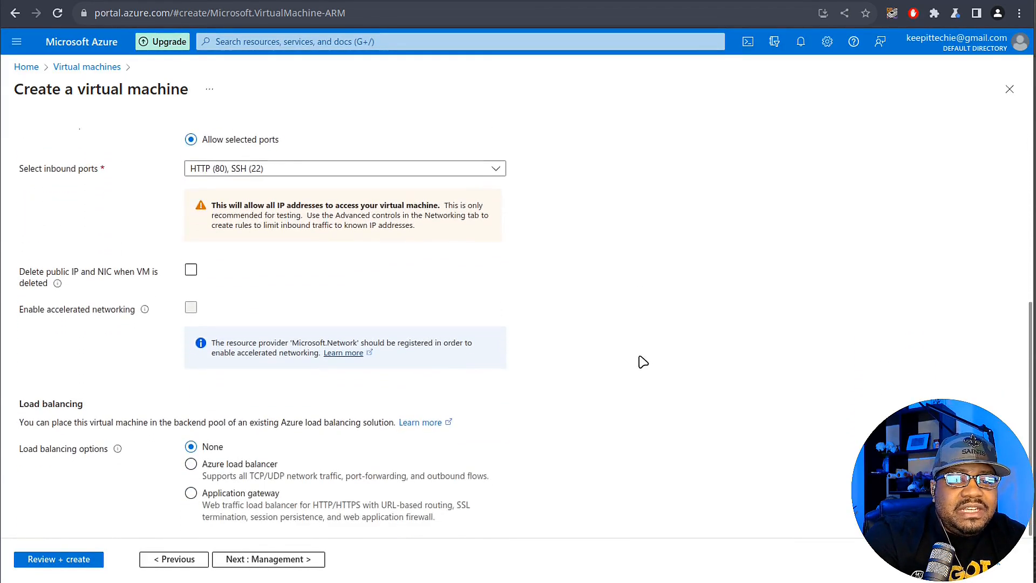
scroll(642, 362, up, 5)
scroll(642, 361, down, 2)
scroll(642, 361, up, 2)
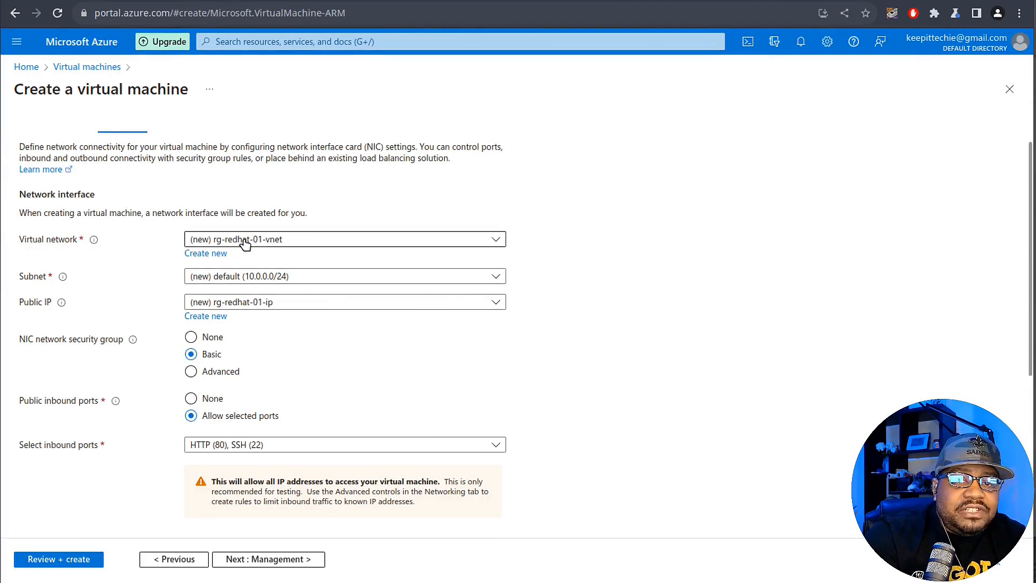
scroll(585, 407, down, 2)
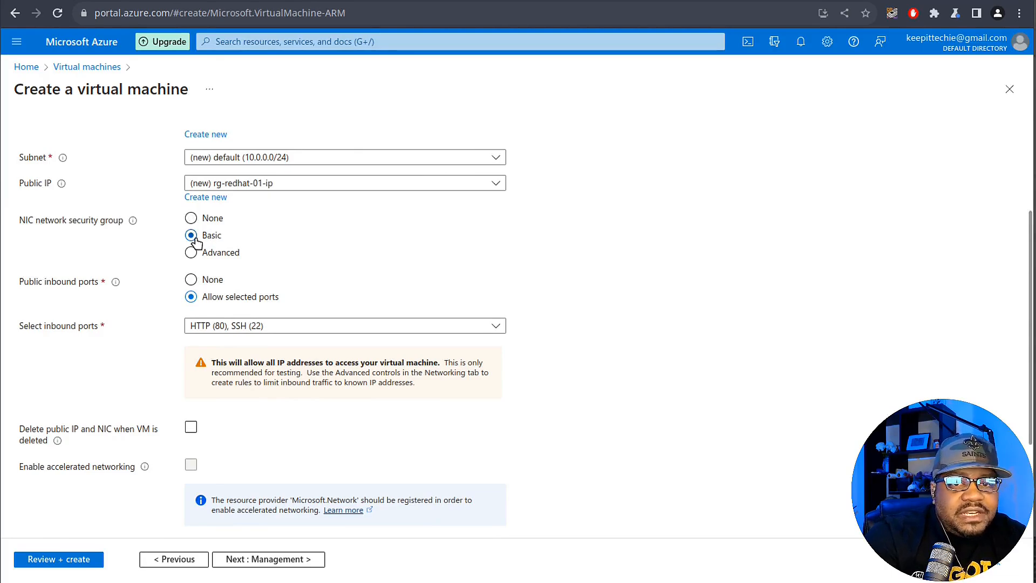
scroll(564, 350, down, 2)
scroll(563, 351, down, 1)
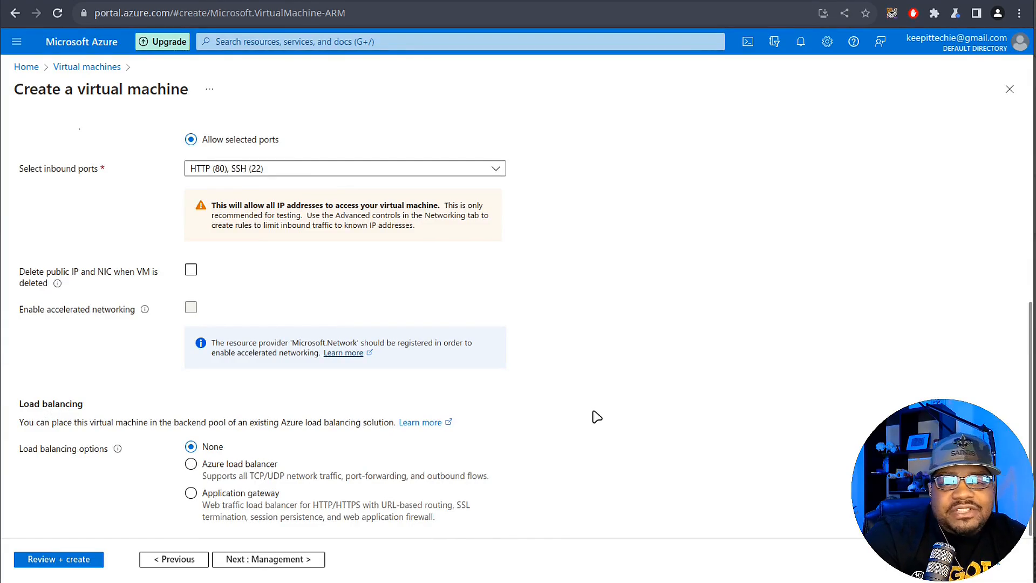
scroll(596, 417, up, 5)
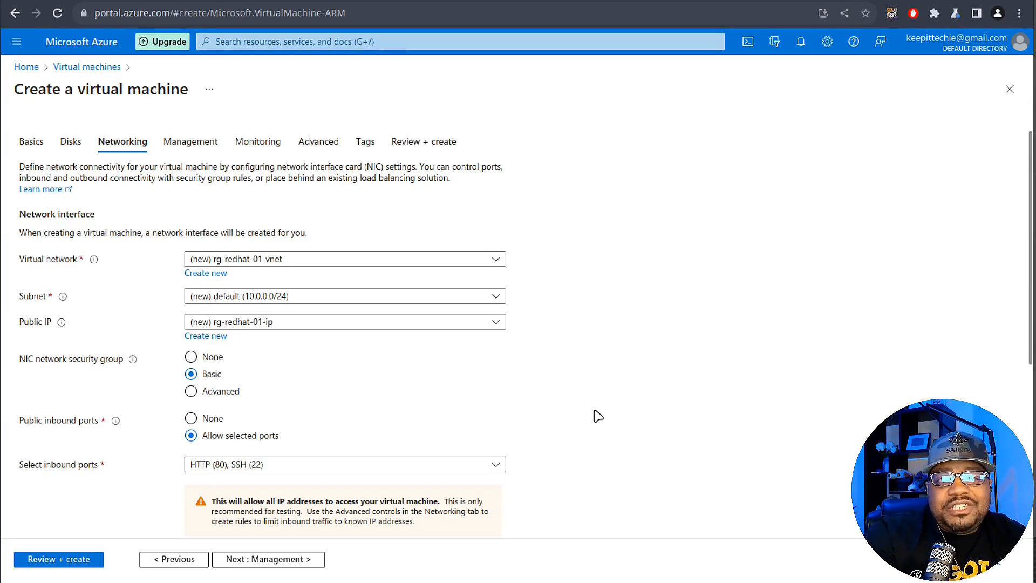
Go through the management, monitoring, advanced and tags settings without changing anything, and open the final review of the virtual machine.
click(275, 561)
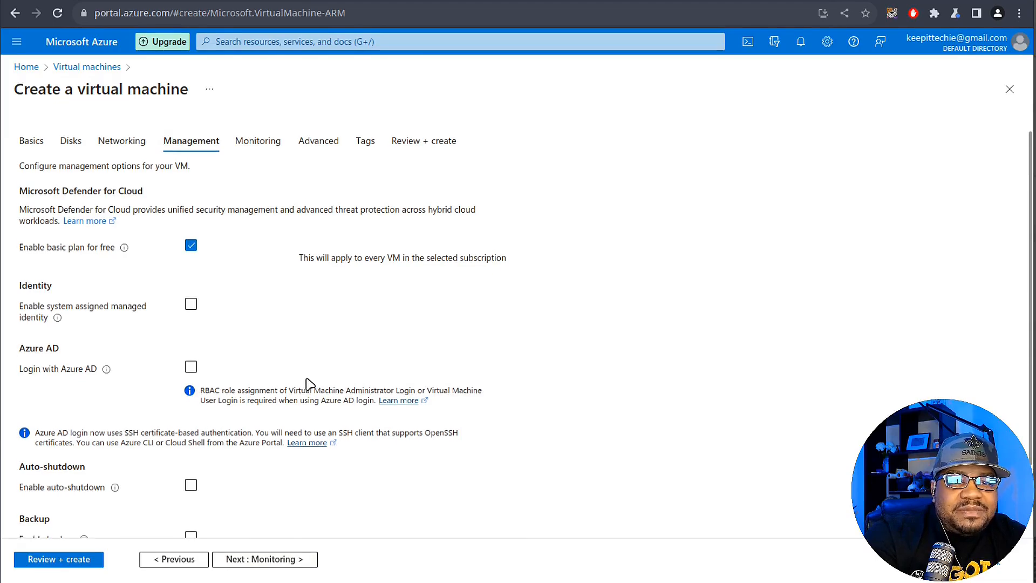
scroll(308, 381, down, 2)
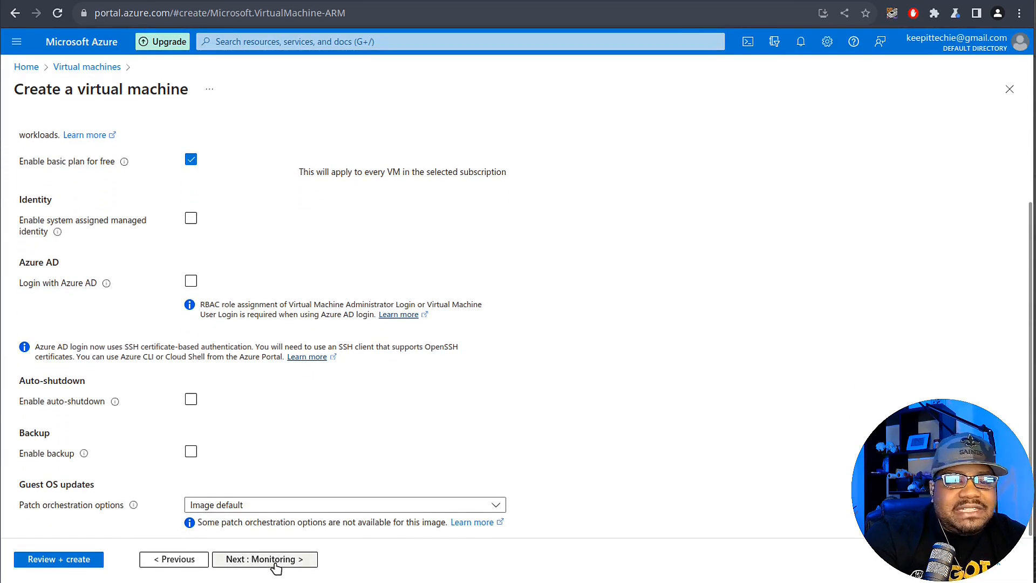
scroll(586, 398, up, 2)
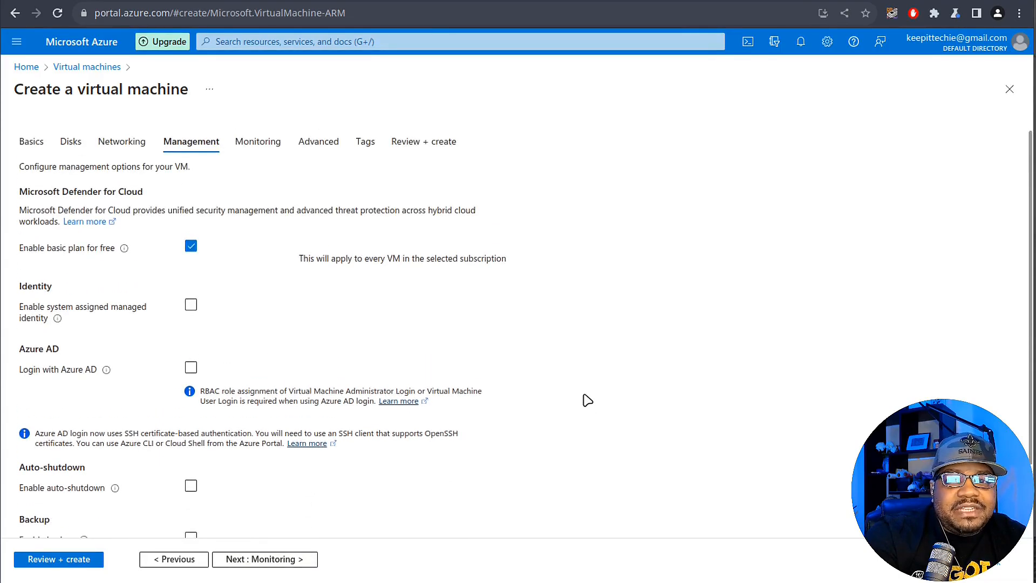
click(285, 567)
click(280, 561)
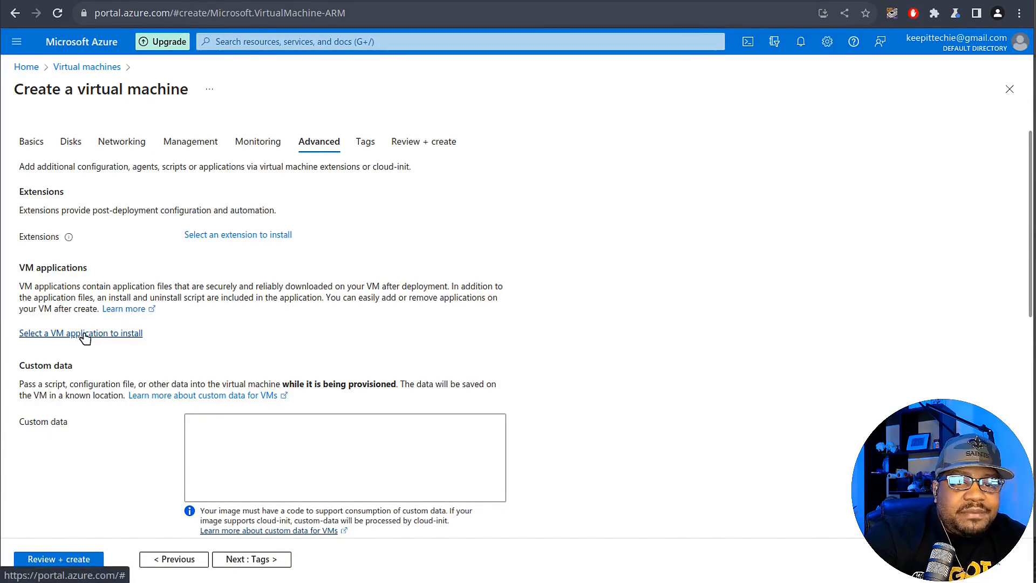
click(255, 561)
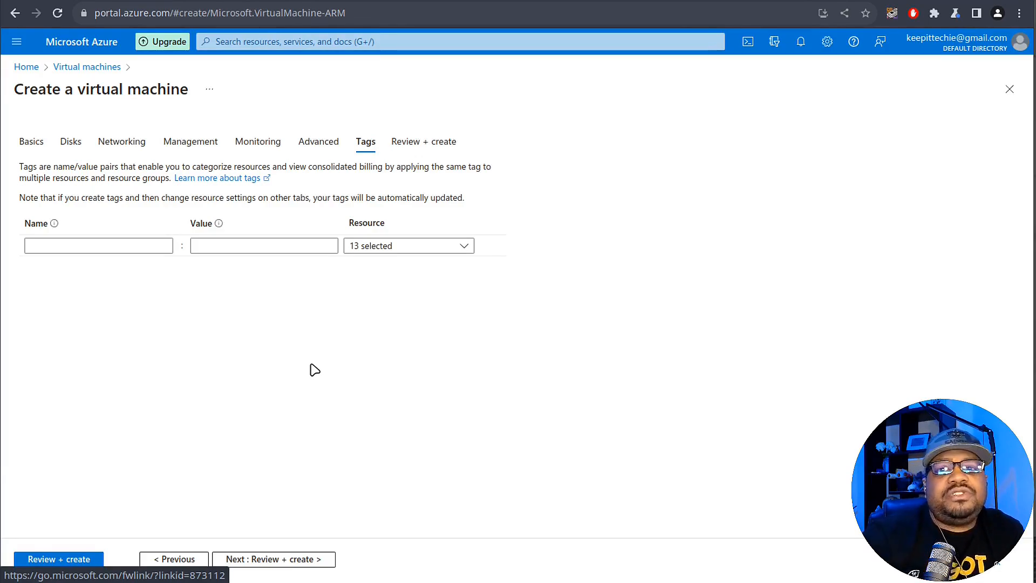
click(421, 143)
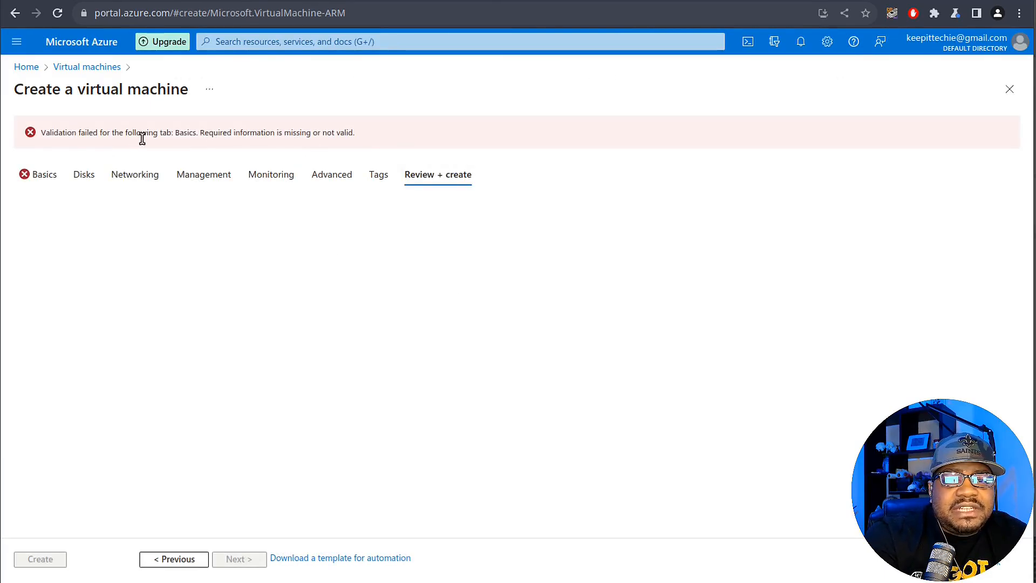
Return to the basics settings, check the subscription options, and set the image to Ubuntu Server 22.04 LTS - x64 Gen2.
click(47, 174)
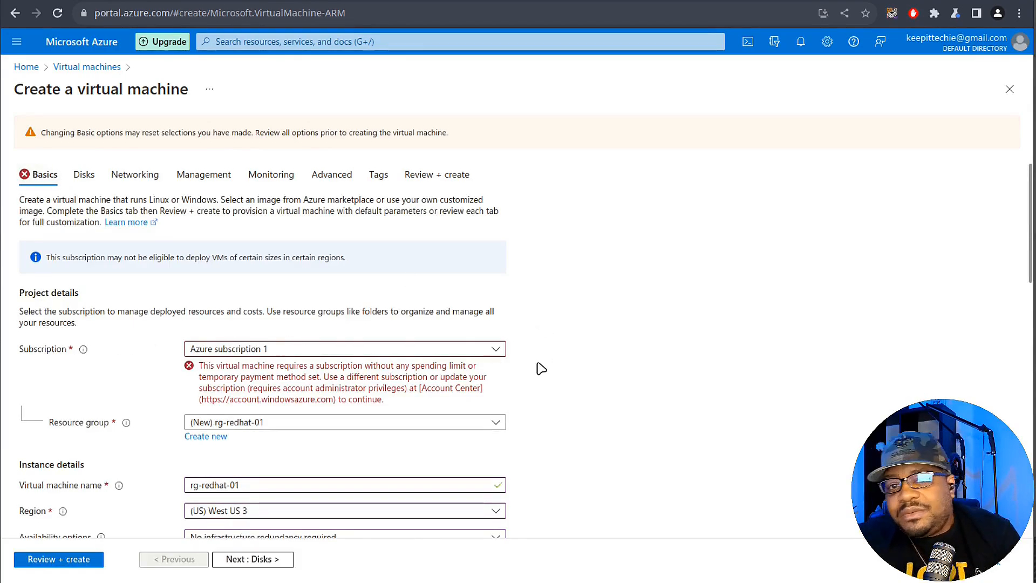
click(496, 349)
click(259, 394)
scroll(567, 380, down, 5)
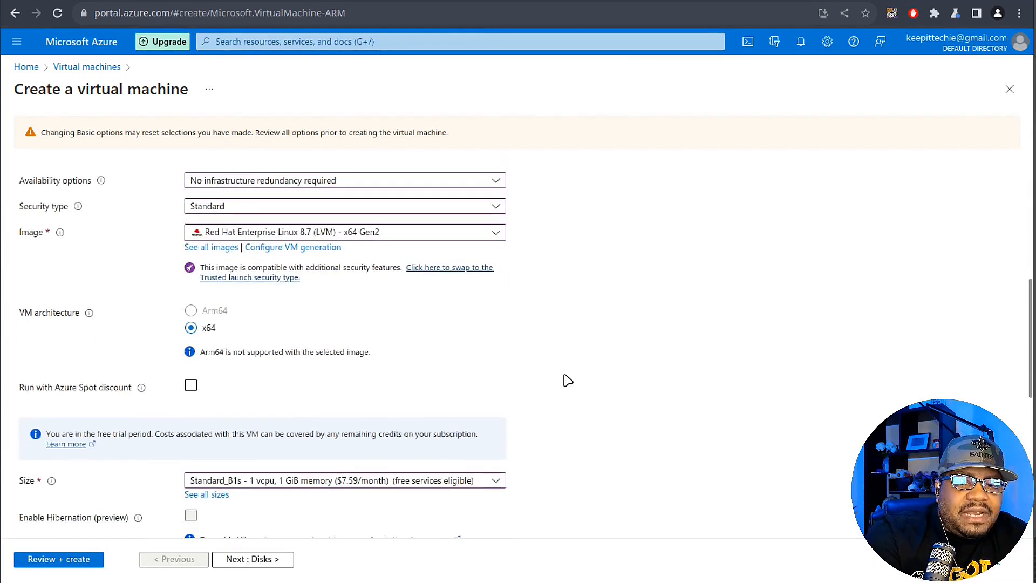
scroll(567, 380, up, 2)
click(495, 352)
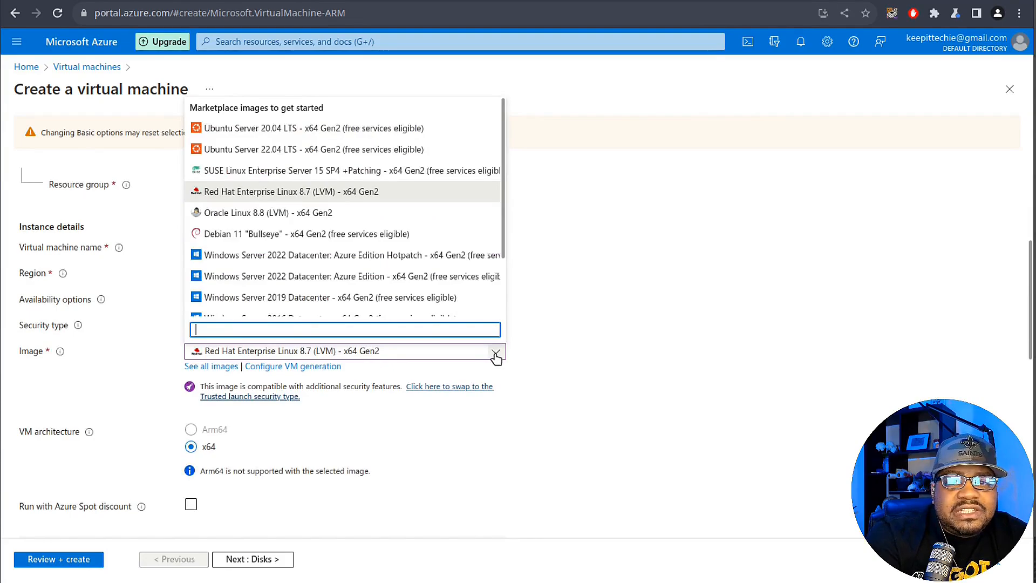
click(268, 151)
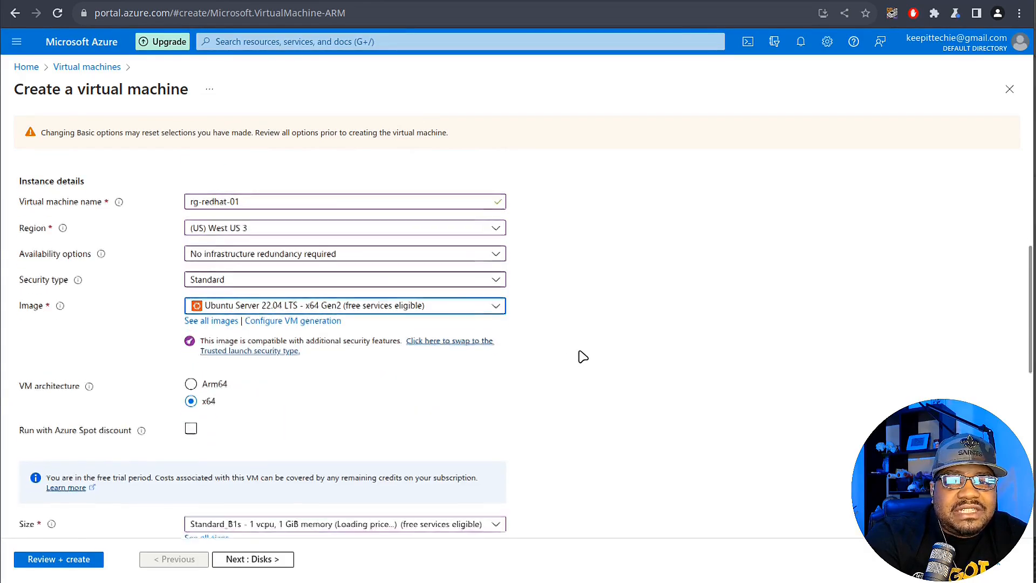
Look over the basics settings and change the virtual machine name to rg-ubuntu-01.
scroll(583, 355, down, 3)
scroll(583, 356, up, 7)
scroll(583, 356, down, 13)
scroll(582, 356, up, 10)
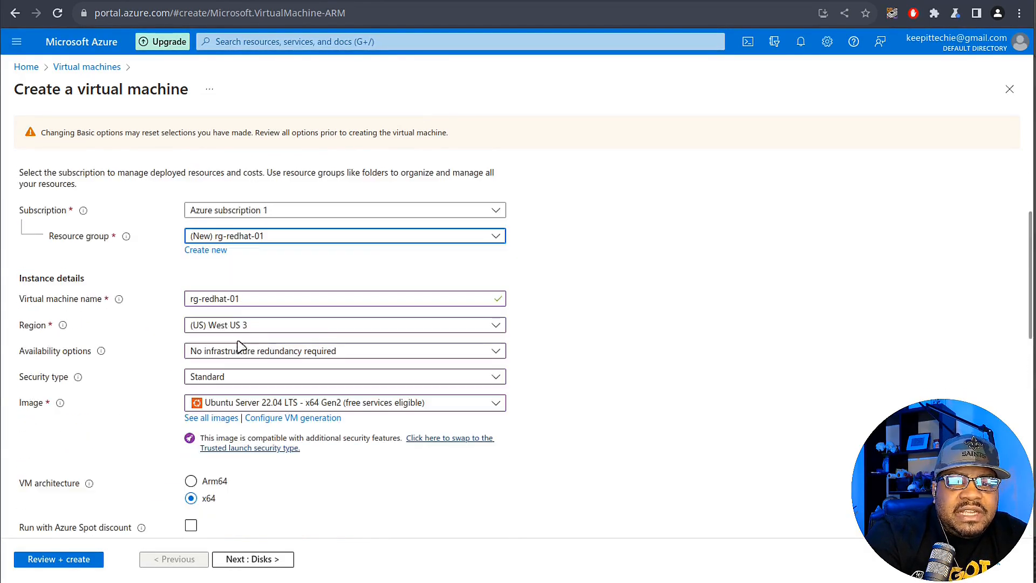
double_click(219, 300)
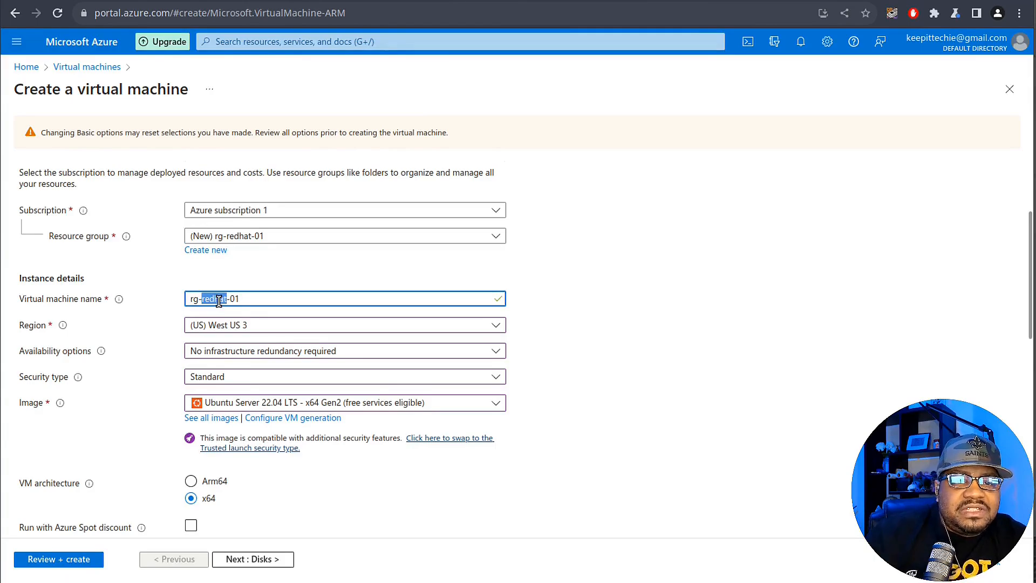
text(ubuntu)
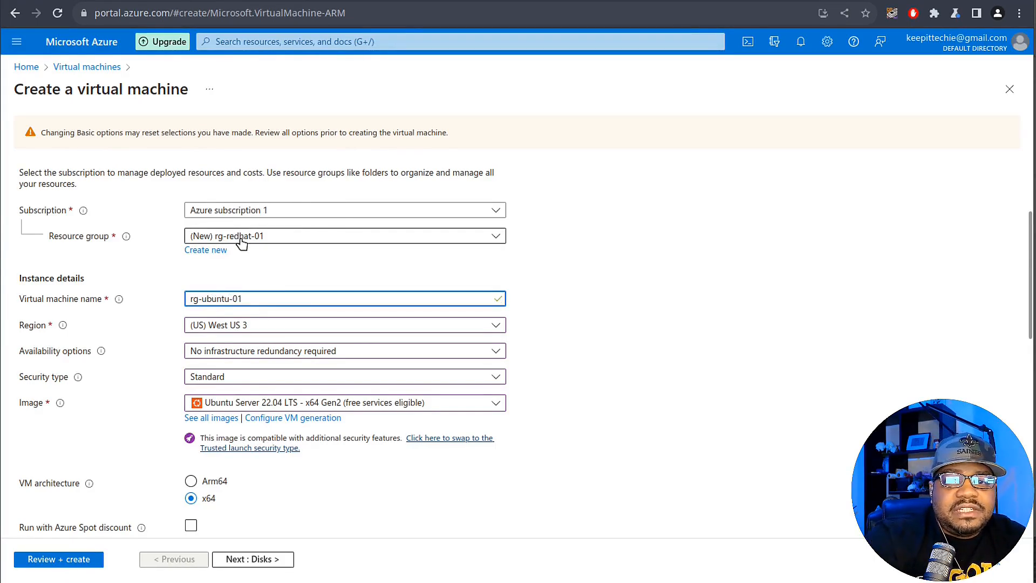
Check the architecture, size, administrator account and inbound port settings, and submit the configuration for validation.
scroll(572, 285, down, 5)
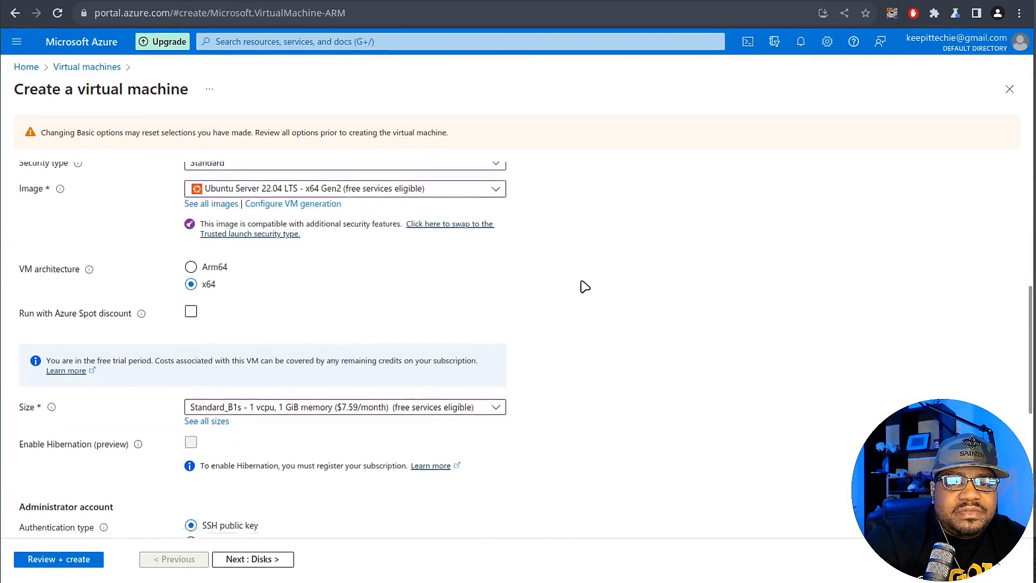
scroll(603, 294, down, 2)
scroll(601, 294, up, 4)
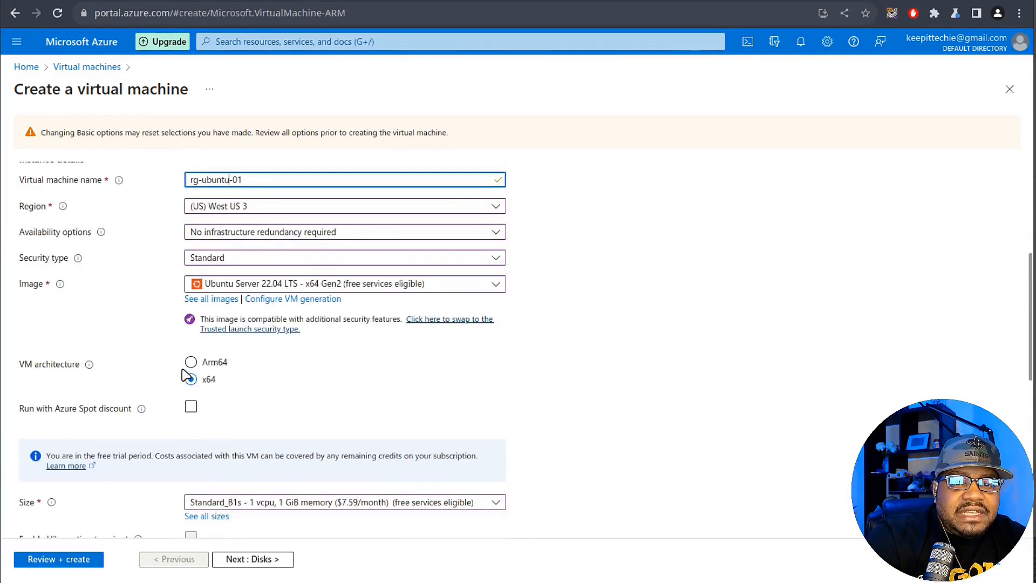
scroll(583, 389, down, 7)
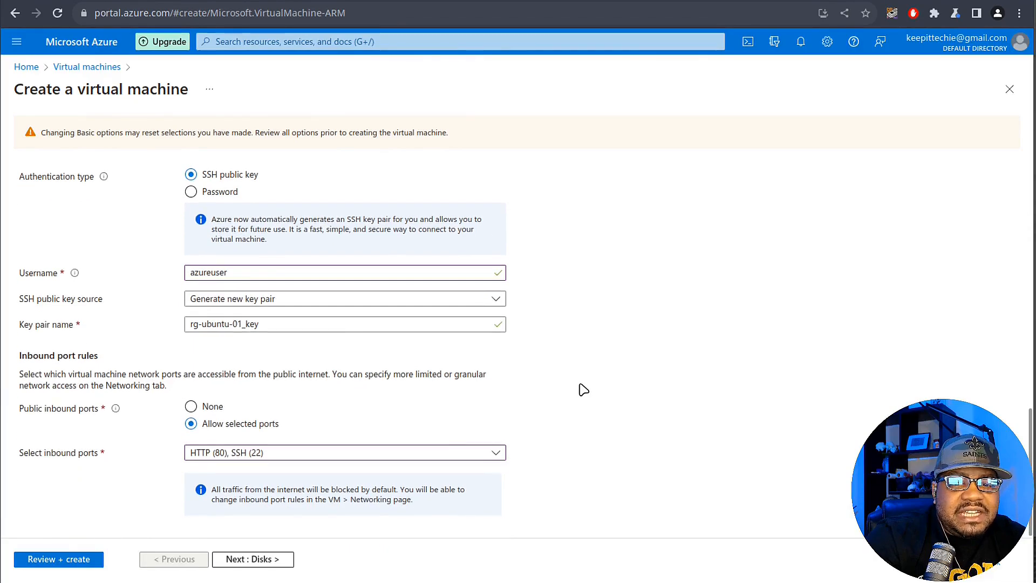
click(255, 559)
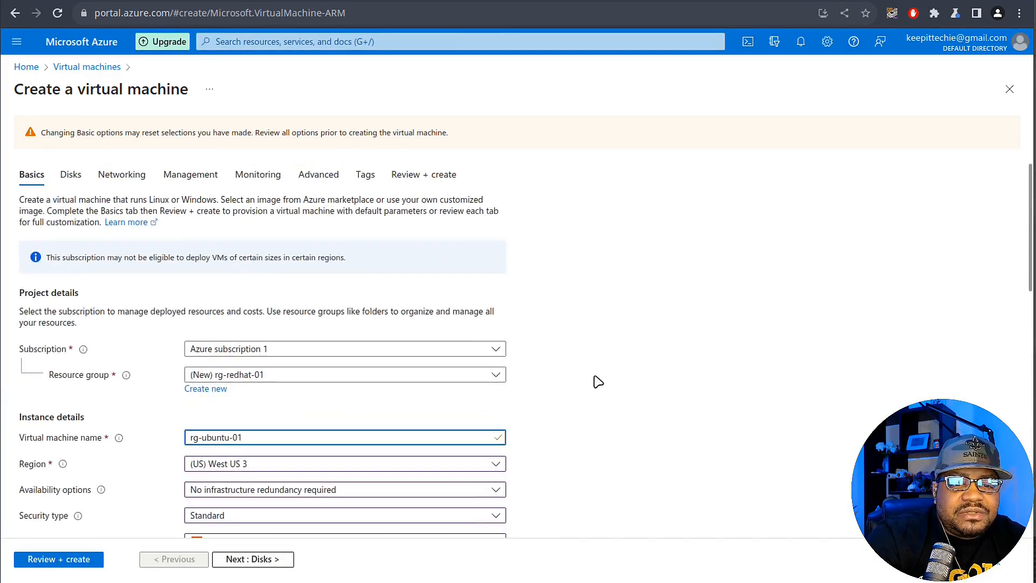
click(50, 561)
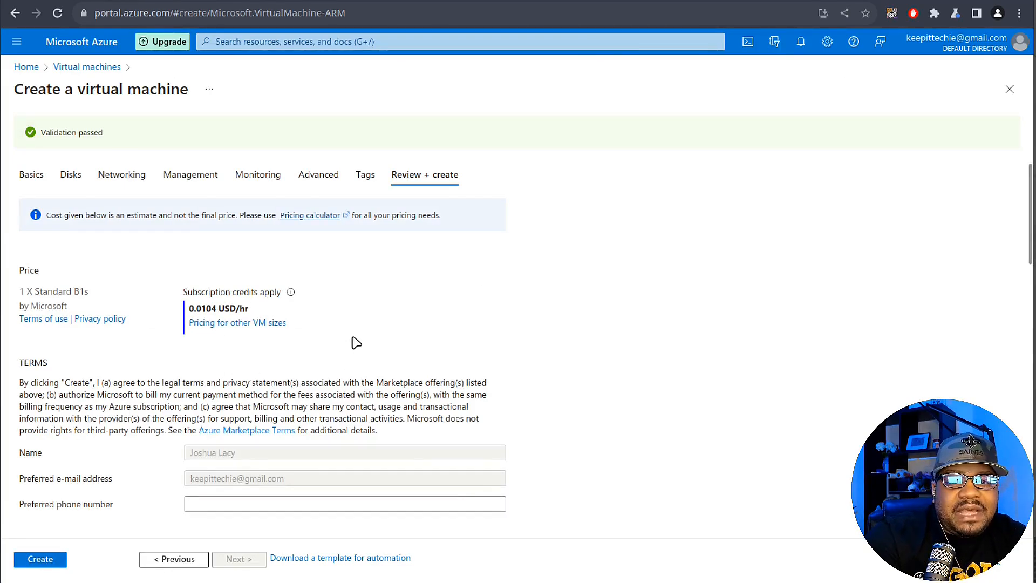
Review the configuration summary, create the virtual machine, and download the private key of its new SSH key pair.
scroll(497, 404, down, 5)
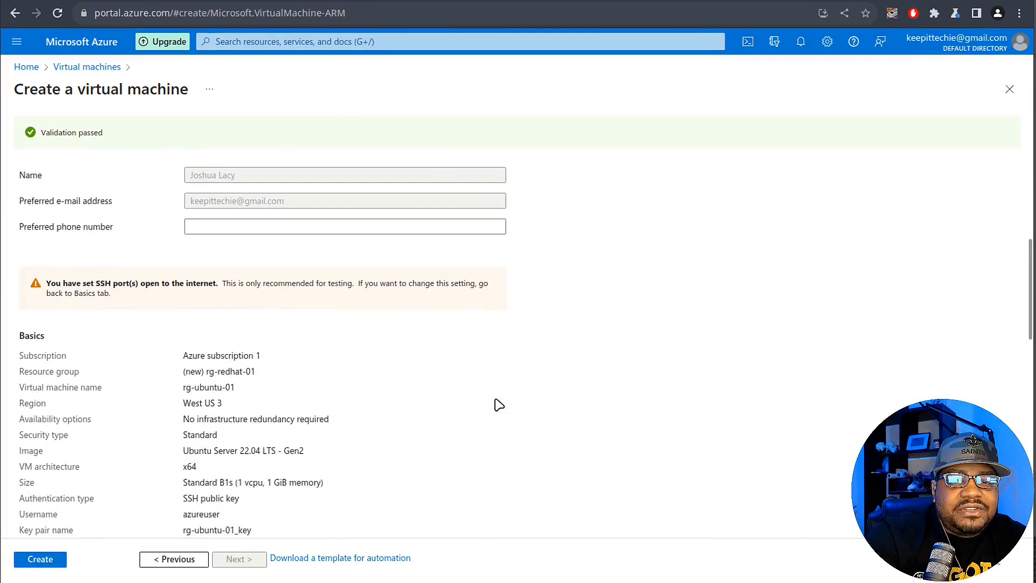
scroll(496, 404, down, 4)
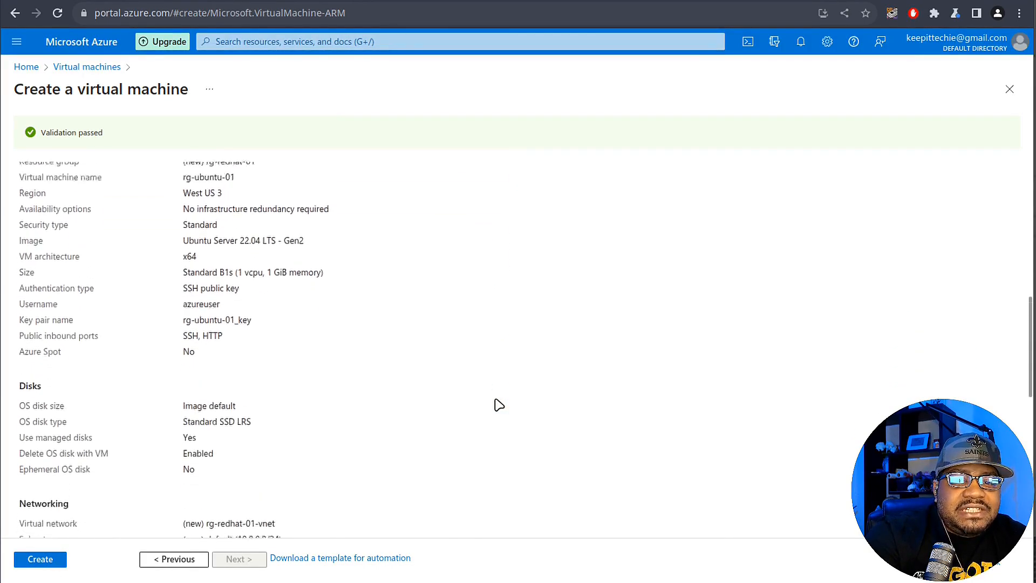
scroll(291, 329, up, 3)
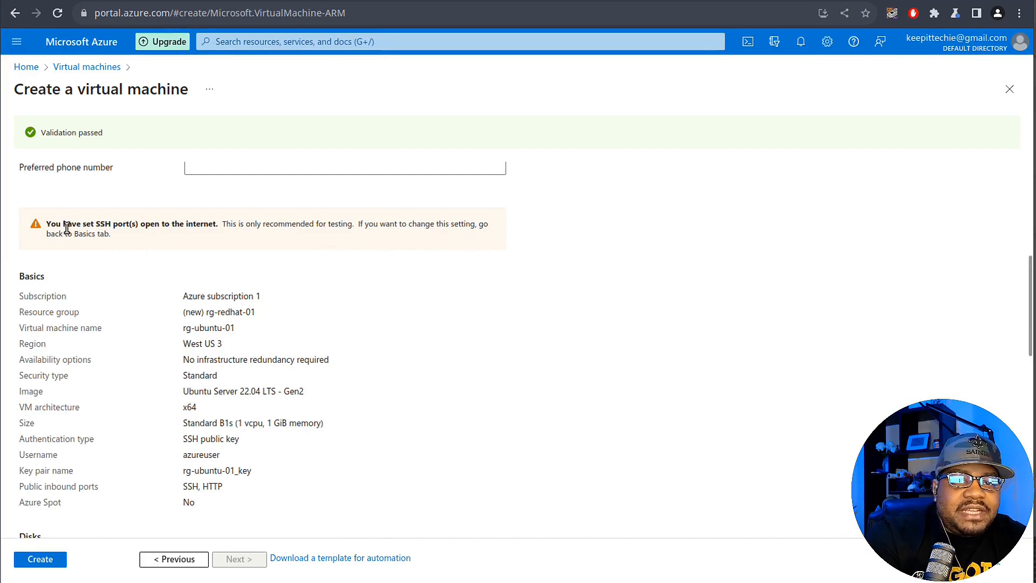
scroll(516, 347, down, 10)
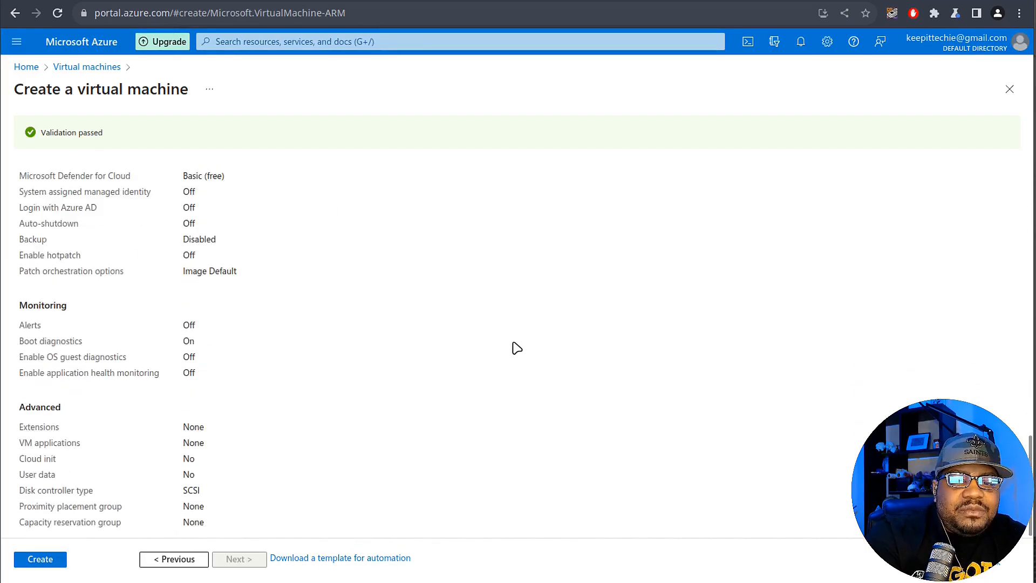
click(39, 560)
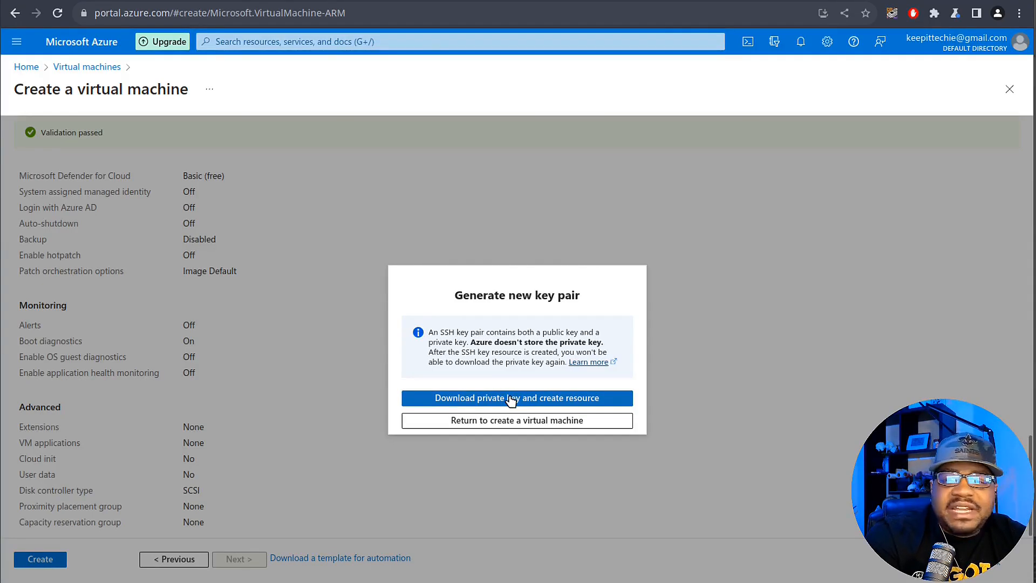
click(511, 400)
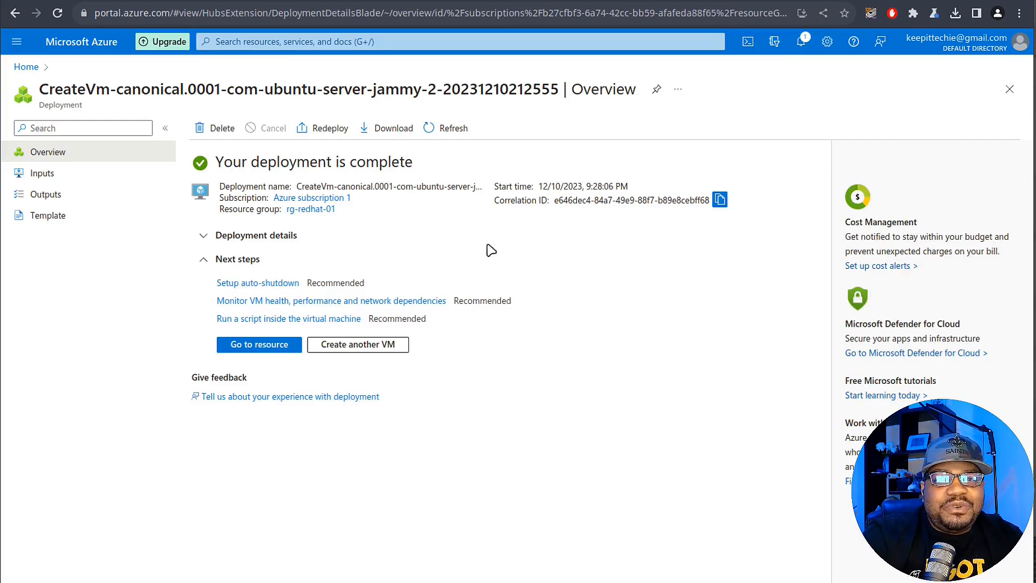
Expand the deployment details to see the created resources, and open the rg-ubuntu-01 virtual machine from the portal home page.
drag(219, 166, 432, 163)
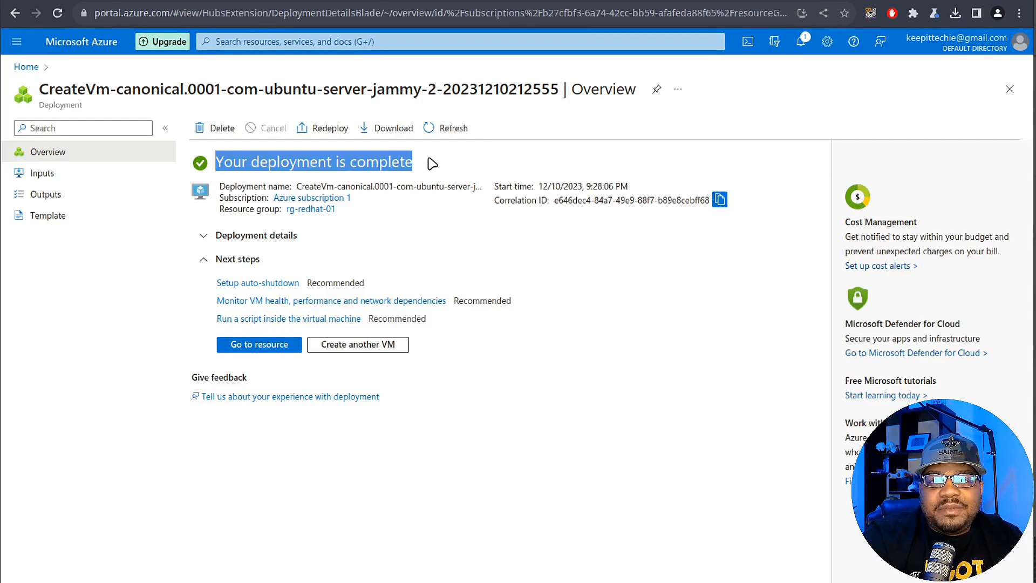
click(204, 238)
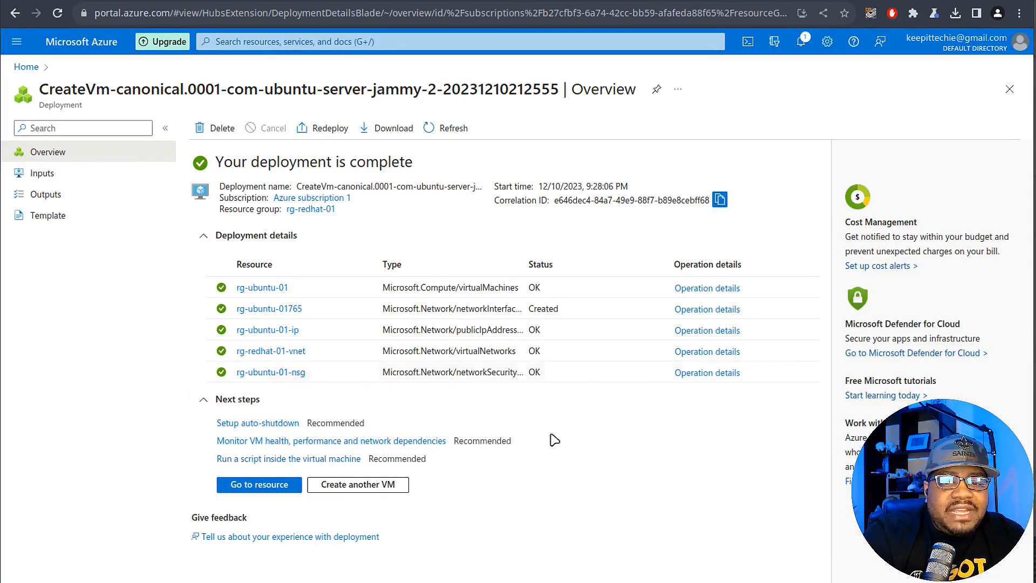
click(26, 67)
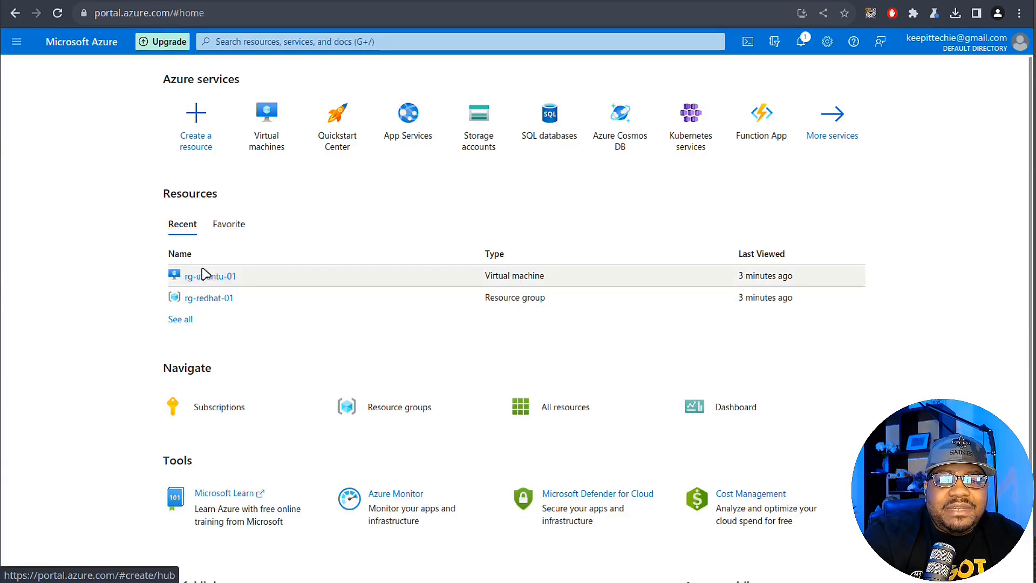
mouse_move(194, 280)
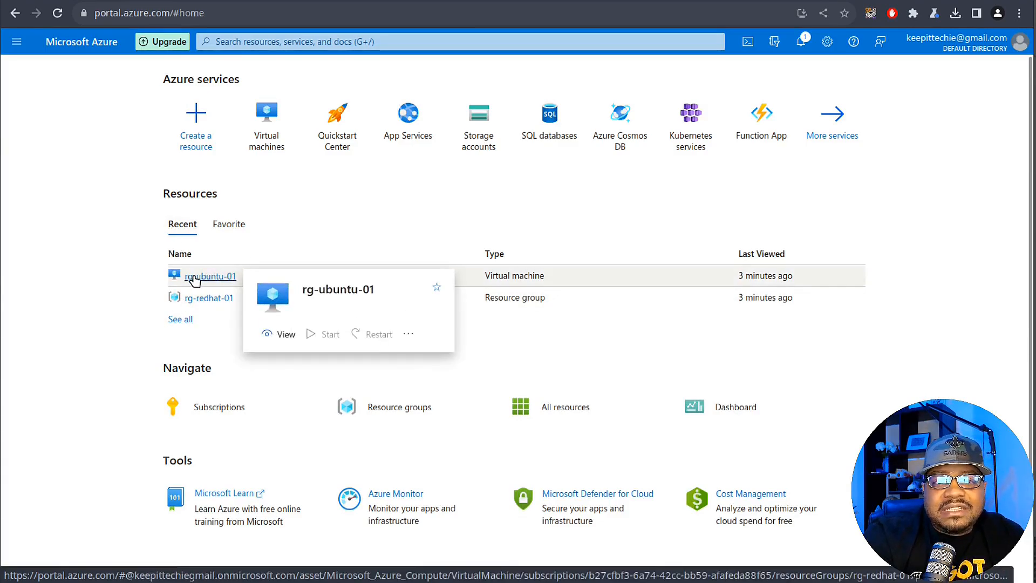
click(200, 278)
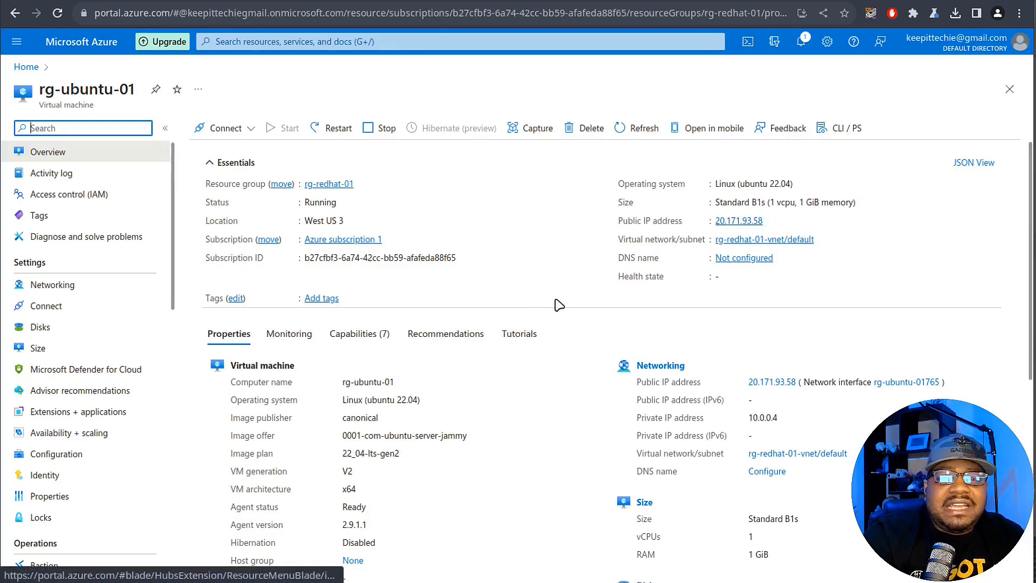
Open the connection page of rg-ubuntu-01 and check which address options are available for connecting.
click(248, 132)
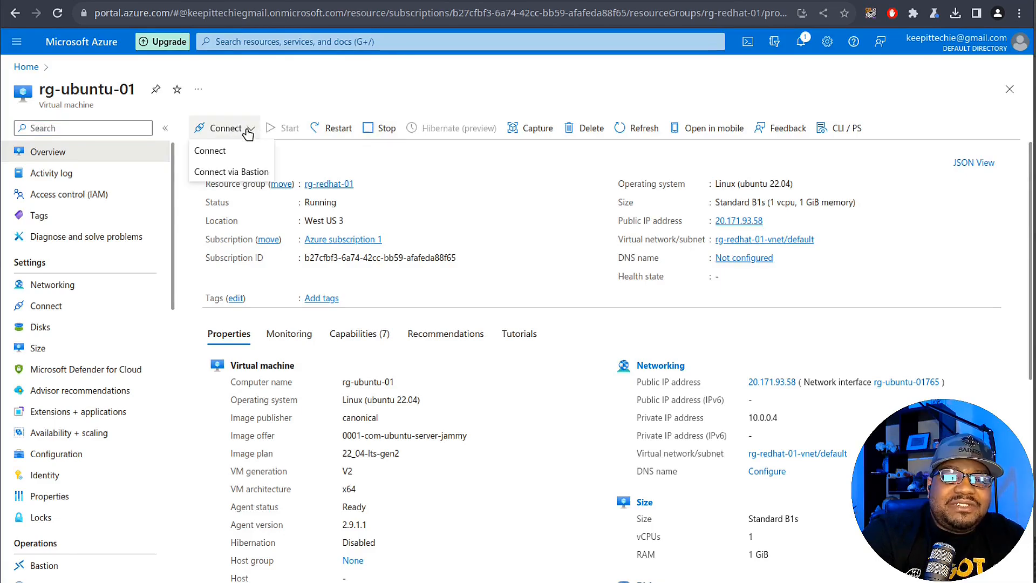
click(211, 152)
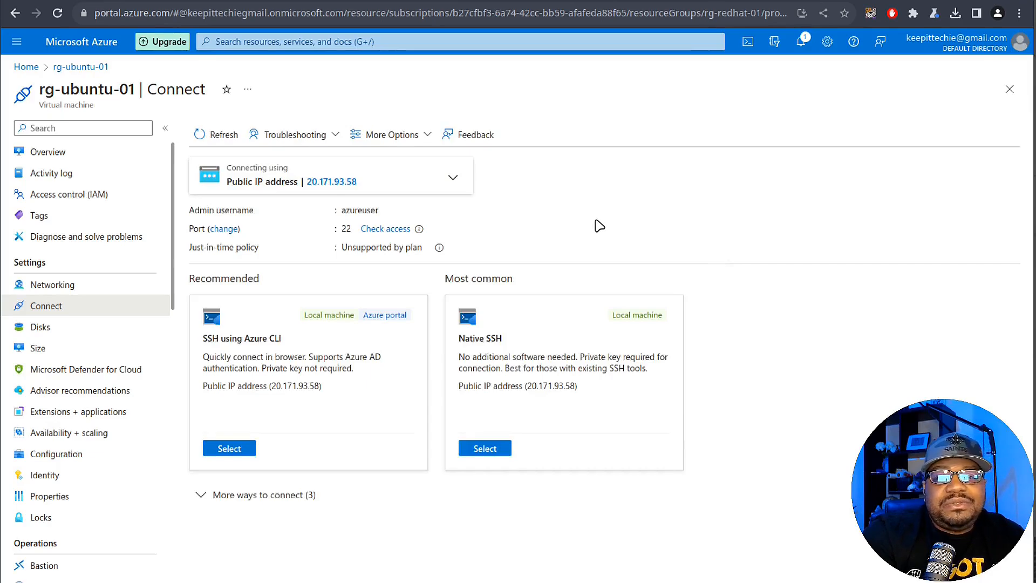
click(453, 178)
click(557, 200)
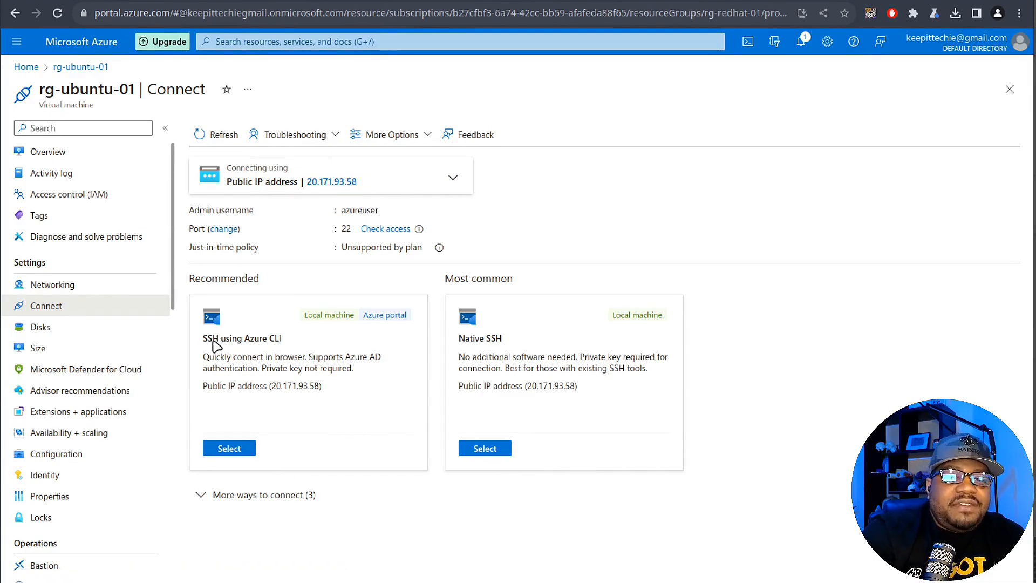
Open the Native SSH instructions and copy the SSH command that connects with a specified private key.
click(488, 449)
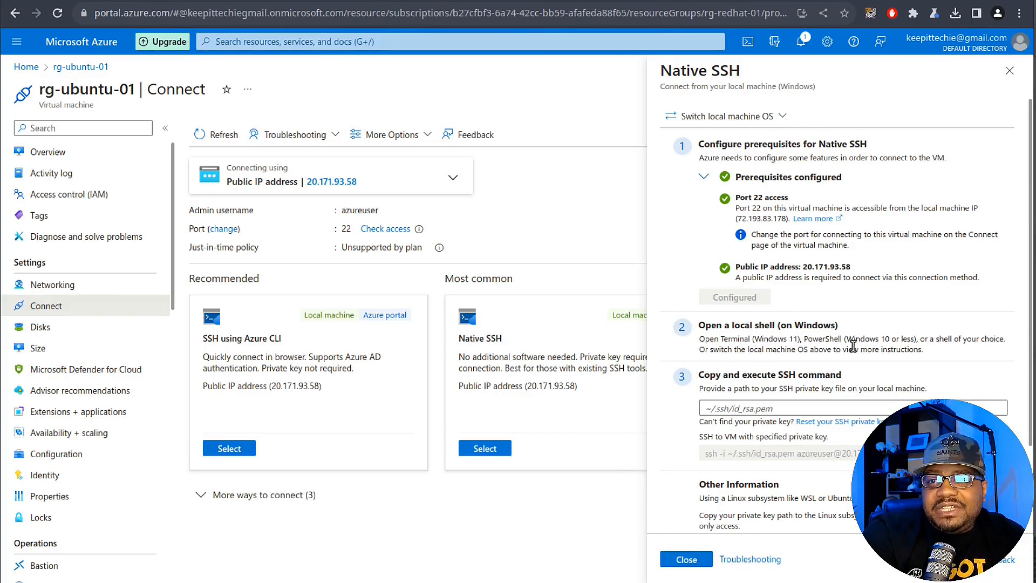
scroll(811, 339, down, 2)
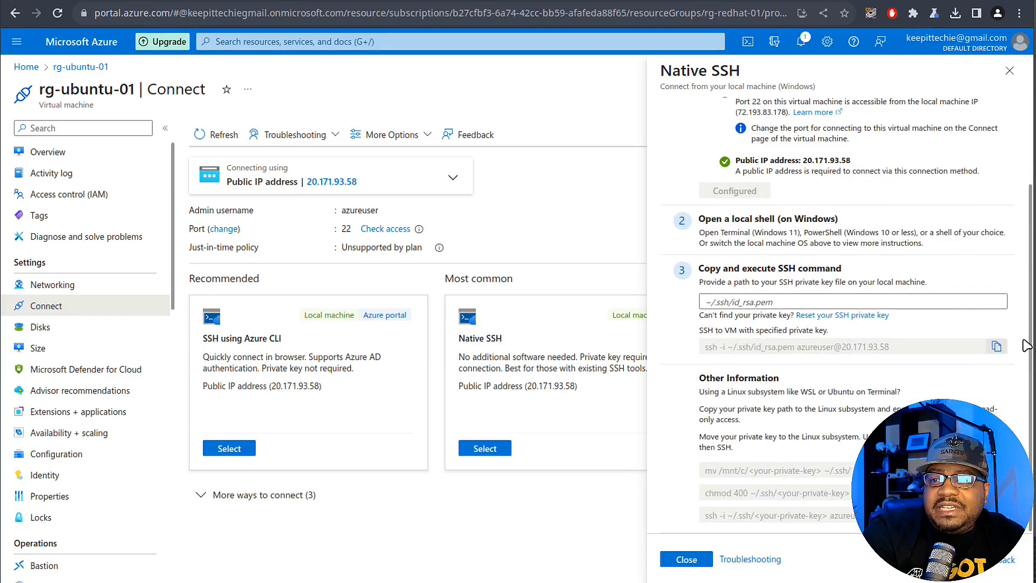
click(996, 346)
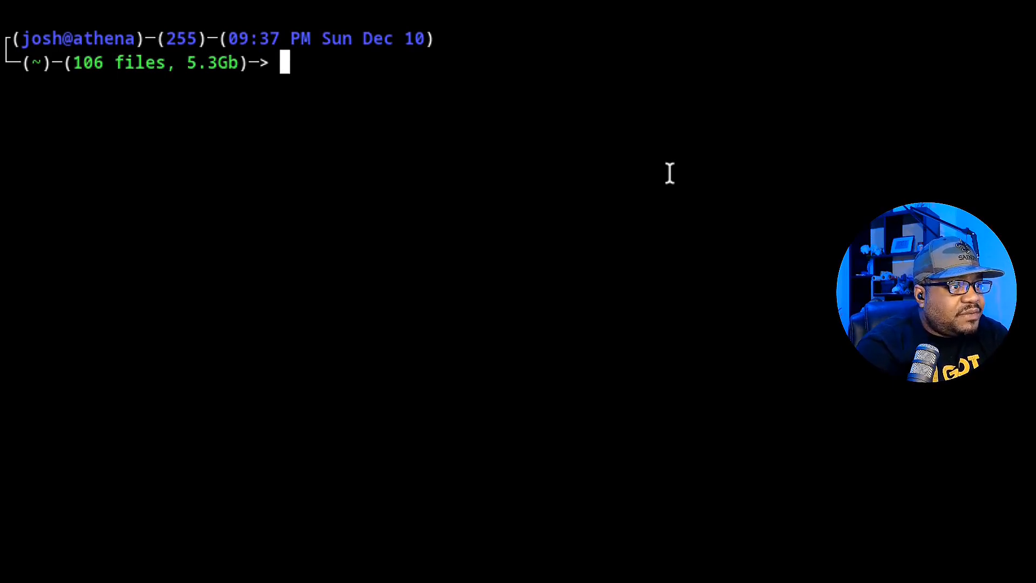
Move the downloaded key rg-ubuntu-01_key.pem from the Downloads folder into the .ssh folder.
text(mv )
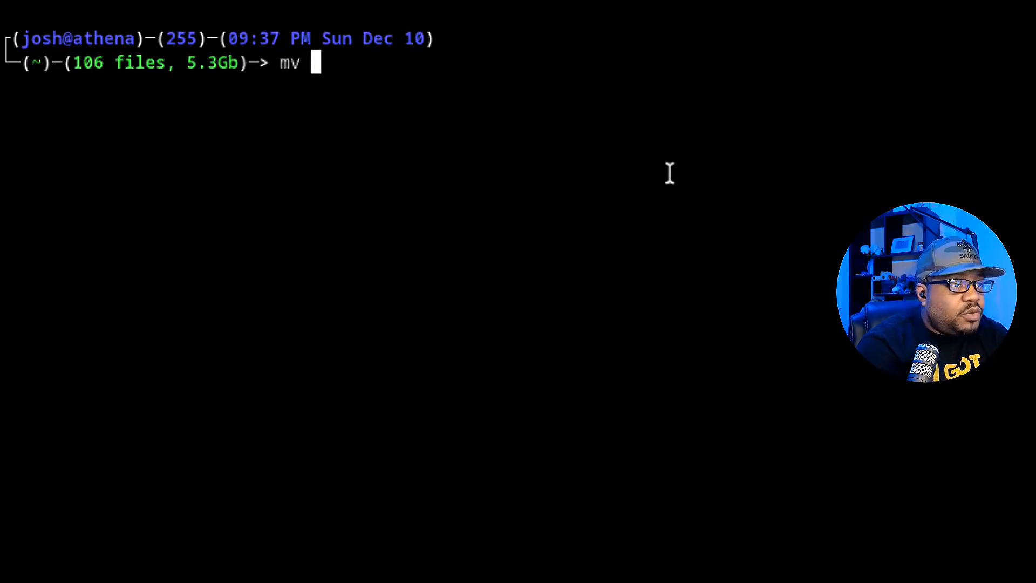
text(/)
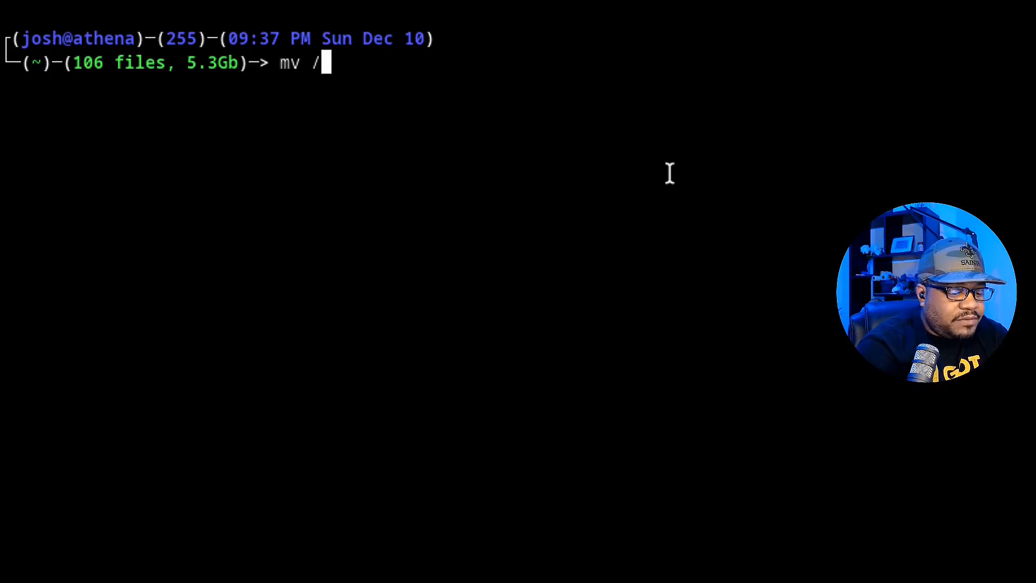
key(BackSpace)
text(Downlo)
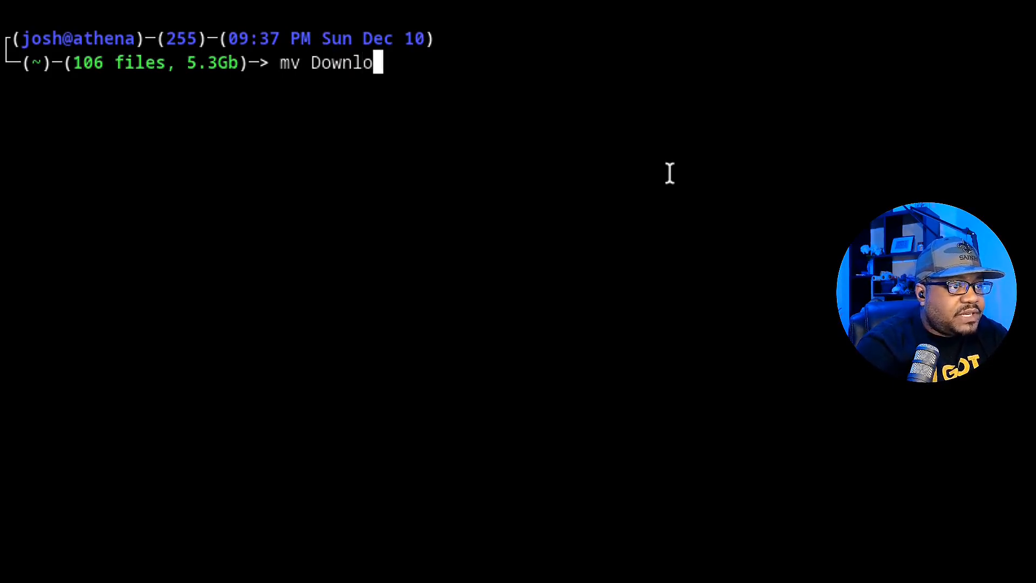
key(Tab)
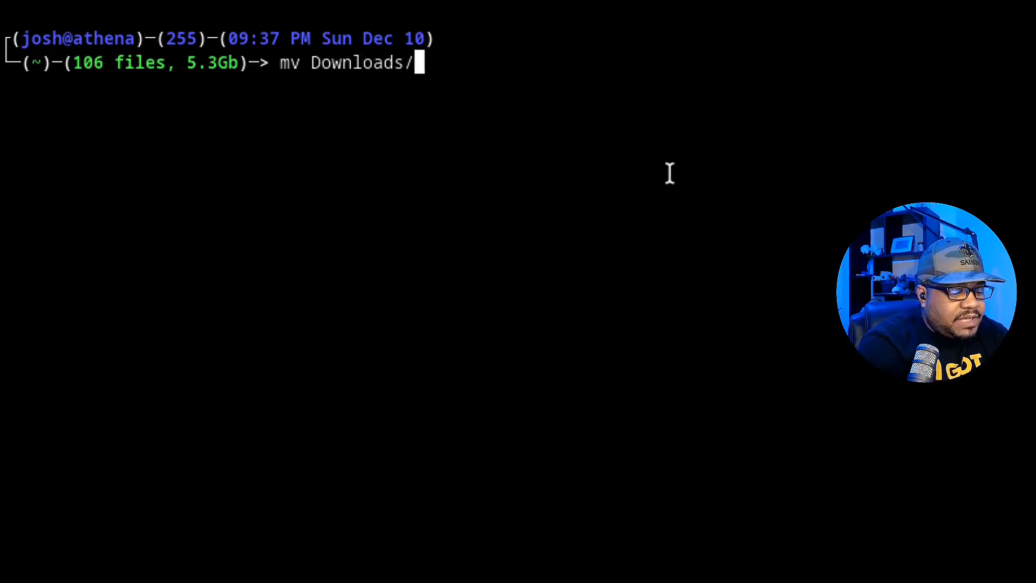
text(rg-)
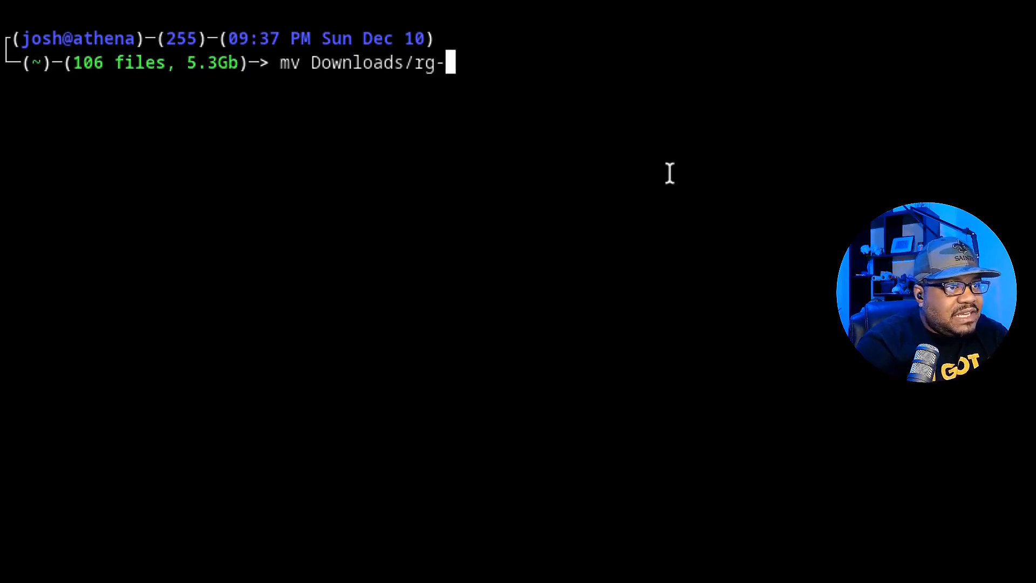
key(Tab)
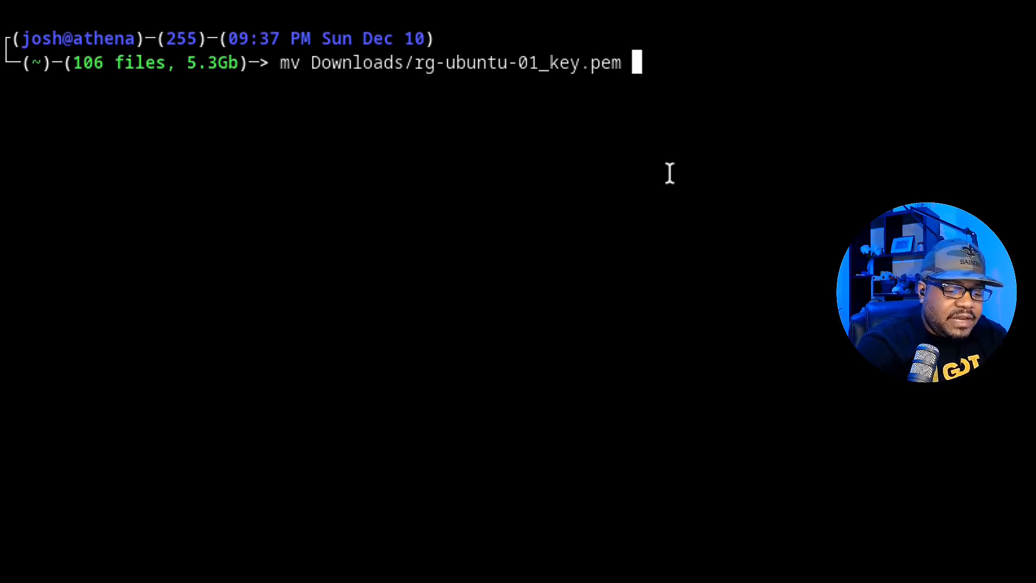
text(/)
key(BackSpace)
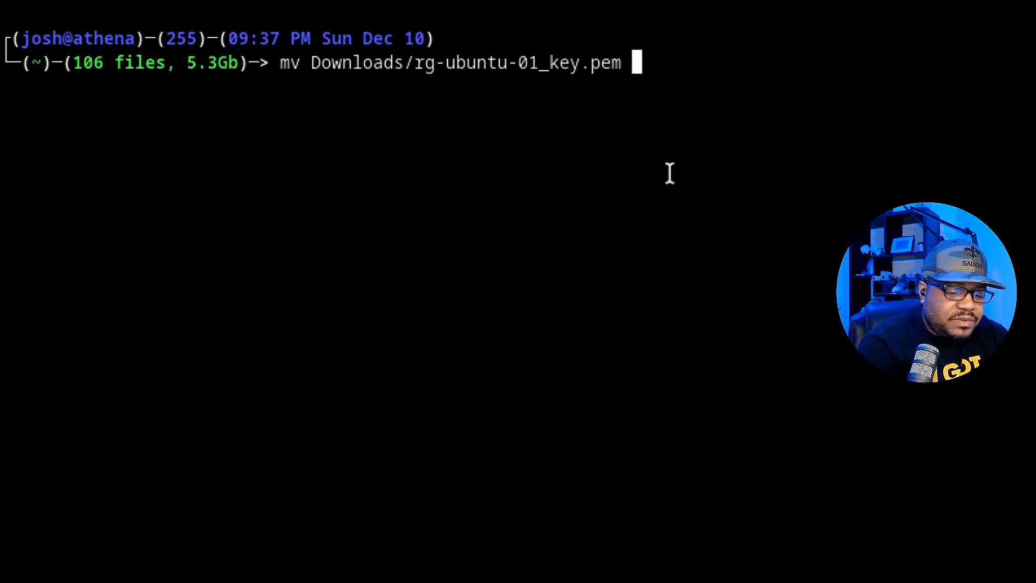
text(.ssh)
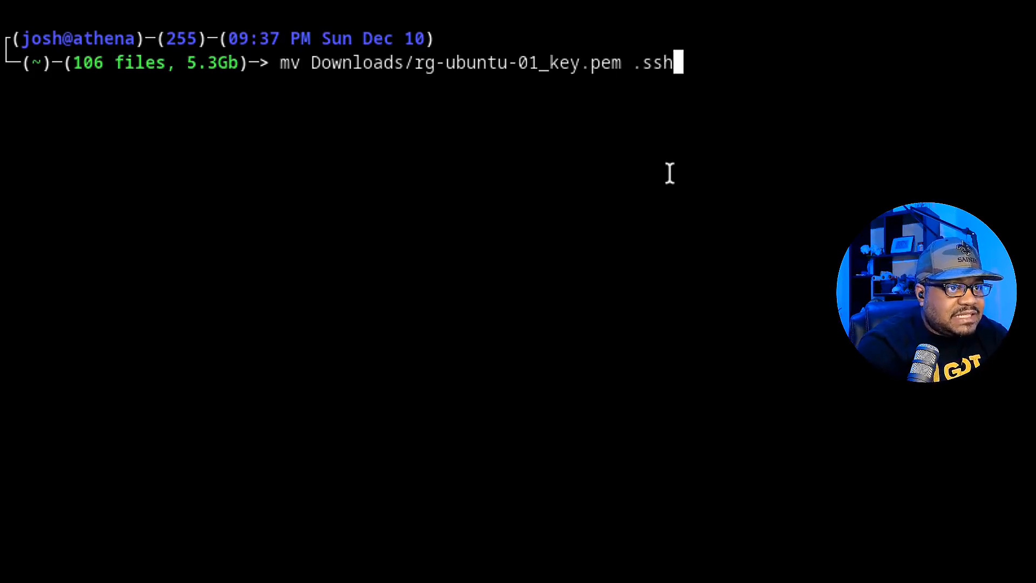
text(/)
key(Return)
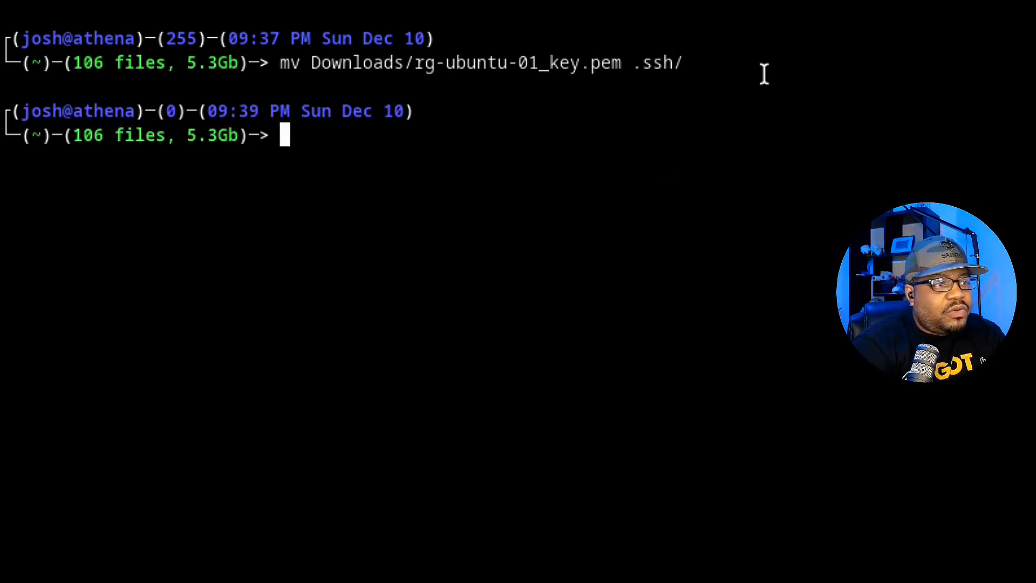
List the contents of the .ssh folder to check that the key file is there.
text(ls )
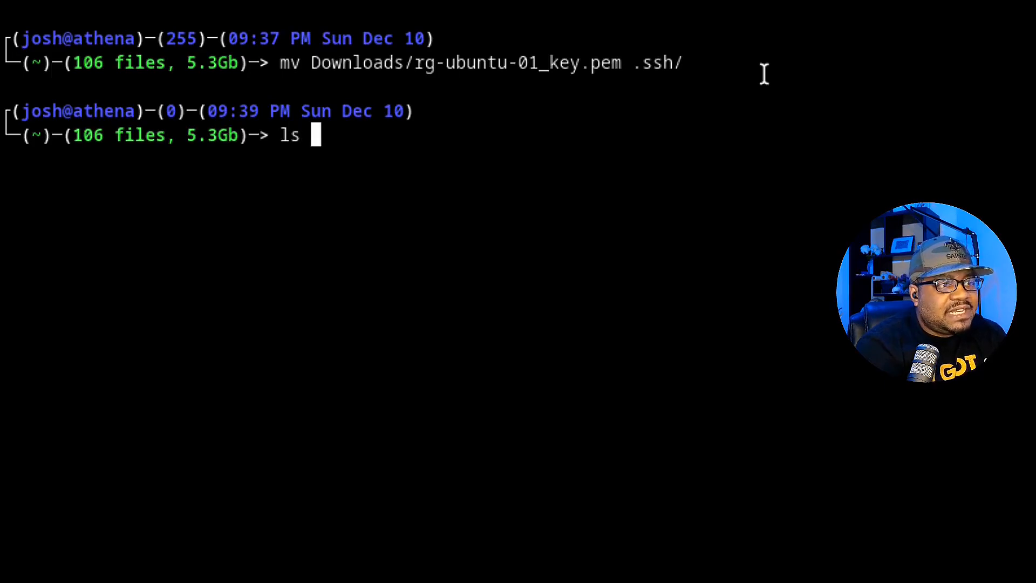
text(/)
key(BackSpace)
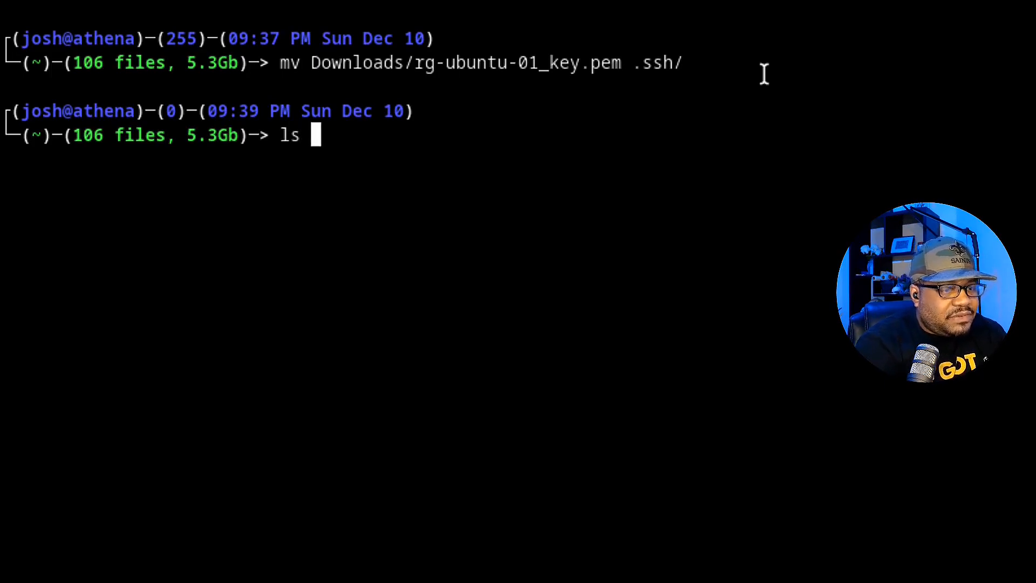
text(.ssh/)
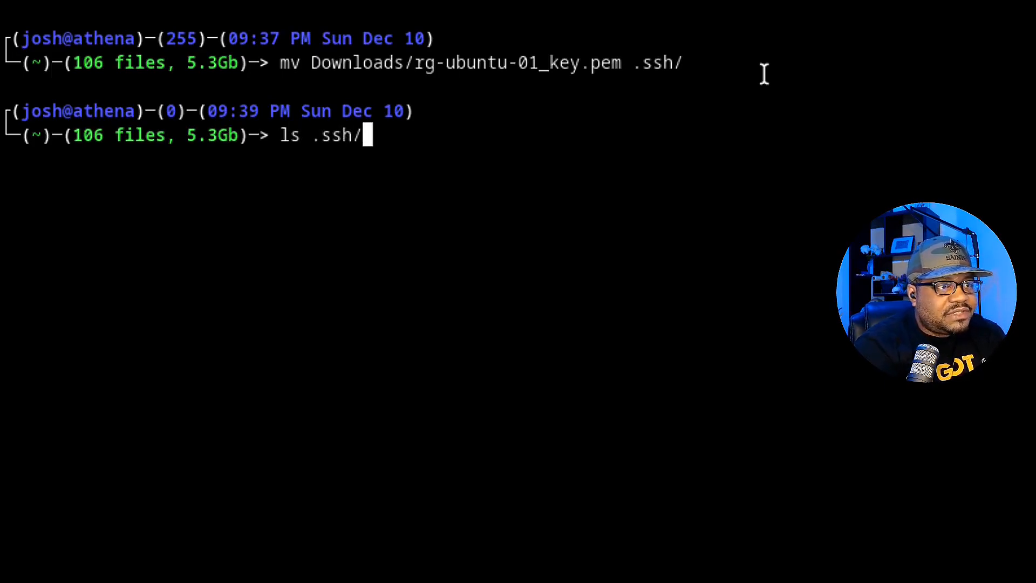
text(rg)
key(Tab)
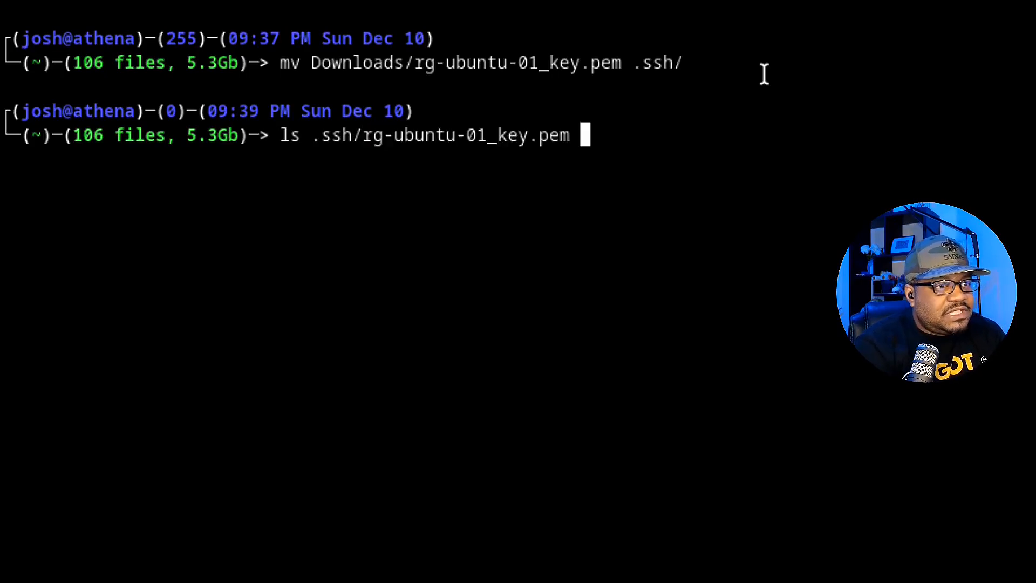
key(Tab)
key(Tab)
key(n)
key(BackSpace)
key(BackSpace)
key(BackSpace)
key(BackSpace)
key(BackSpace)
key(BackSpace)
key(BackSpace)
key(BackSpace)
key(BackSpace)
key(BackSpace)
key(BackSpace)
key(BackSpace)
key(BackSpace)
key(BackSpace)
key(BackSpace)
key(BackSpace)
key(BackSpace)
key(BackSpace)
key(BackSpace)
key(BackSpace)
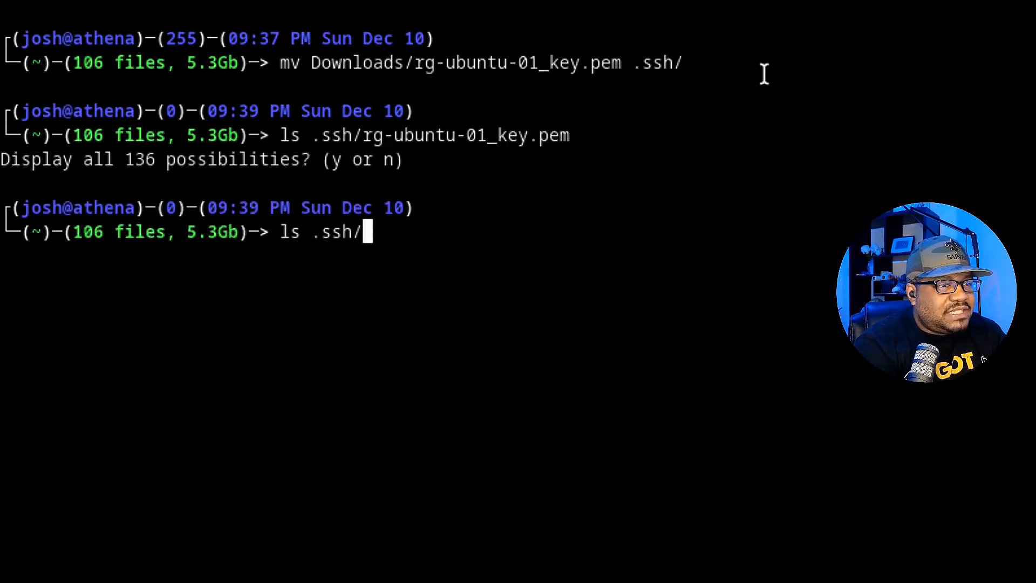
key(Return)
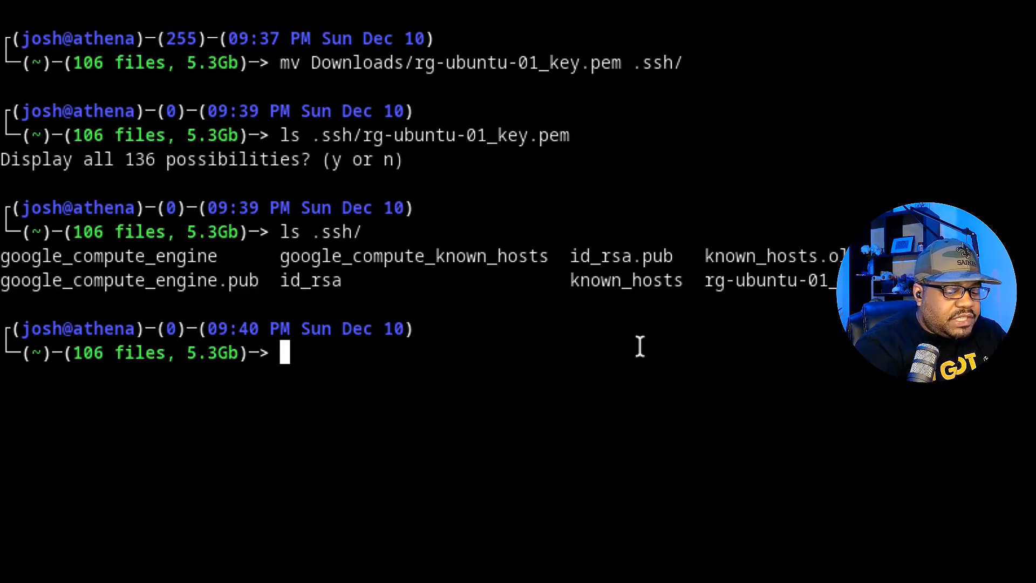
Set the permissions of .ssh/rg-ubuntu-01_key.pem to 400 with chmod.
text(chmod )
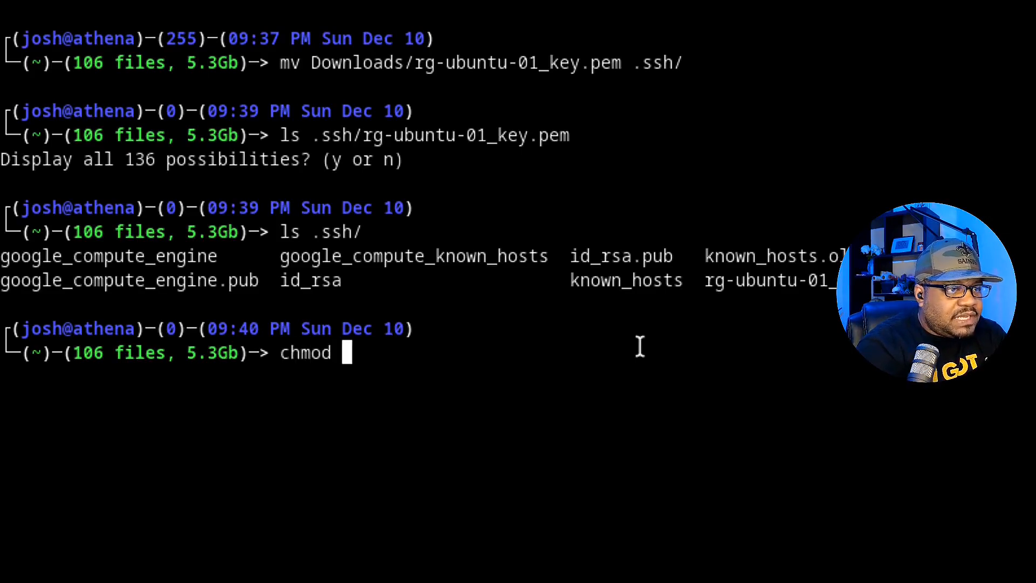
text(400)
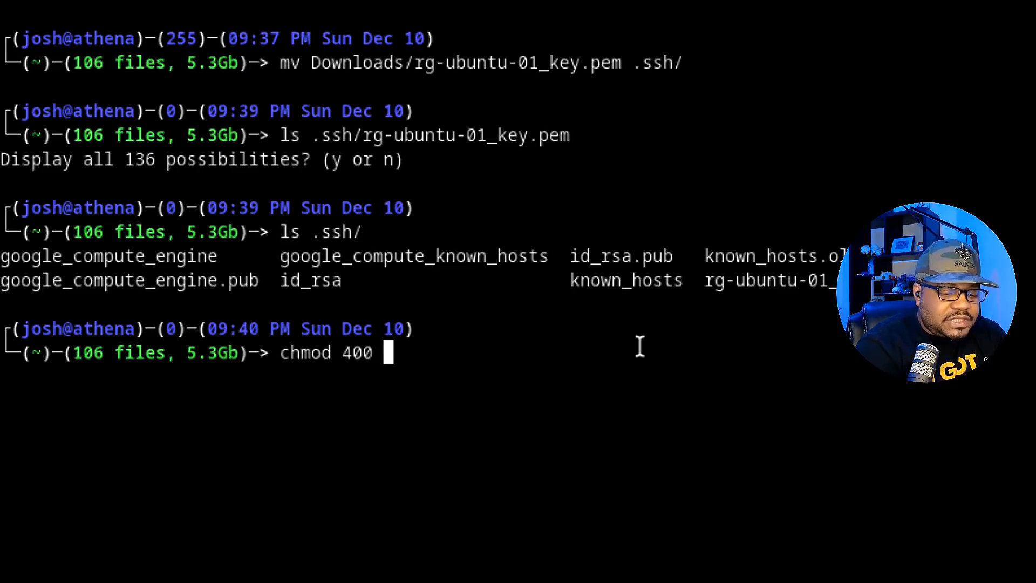
text( .ss)
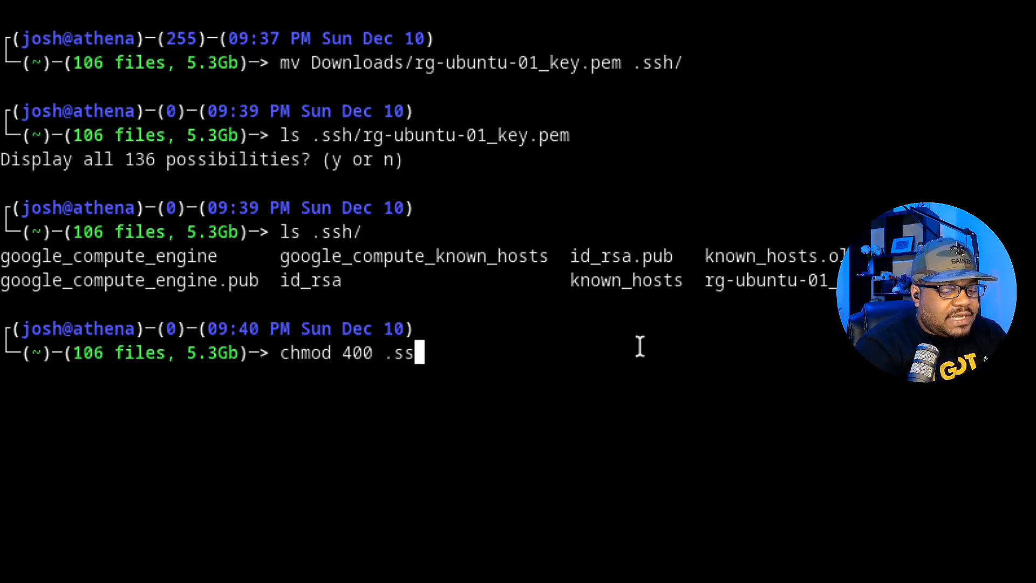
text(h/rg)
key(Tab)
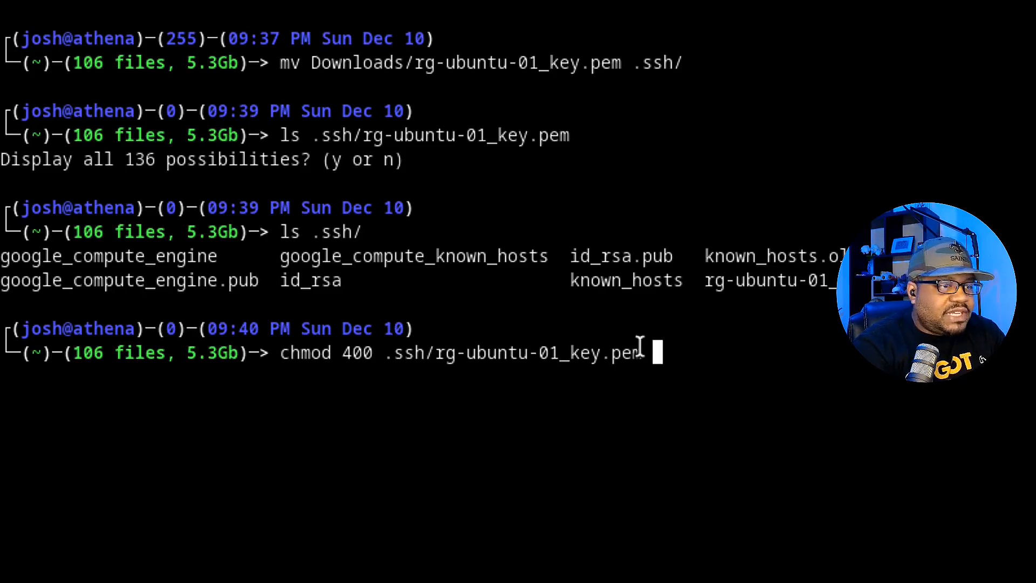
key(Return)
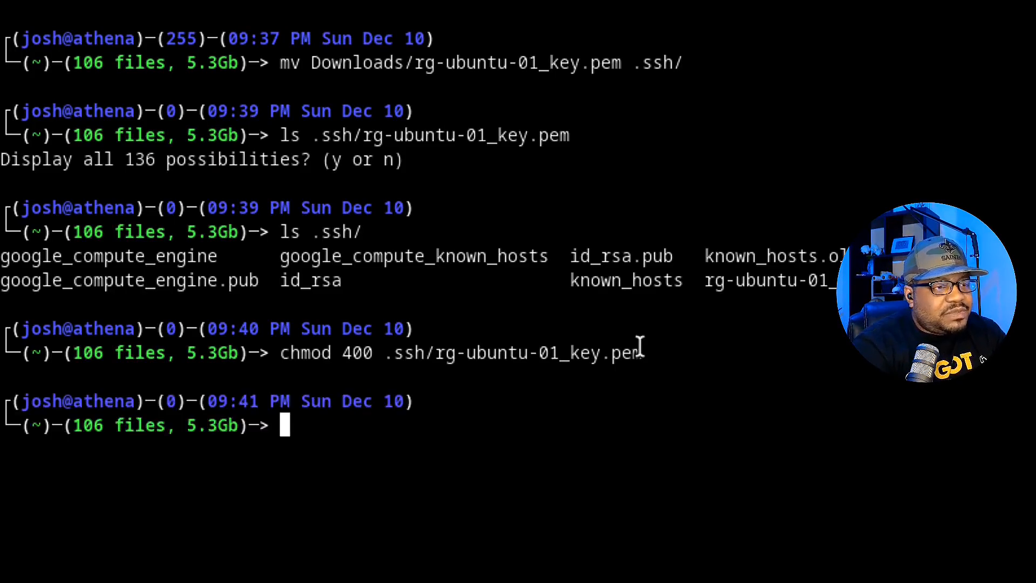
List the .ssh folder with the -la options and check the permissions of the rg-ubuntu-01_key.pem file.
key(Up)
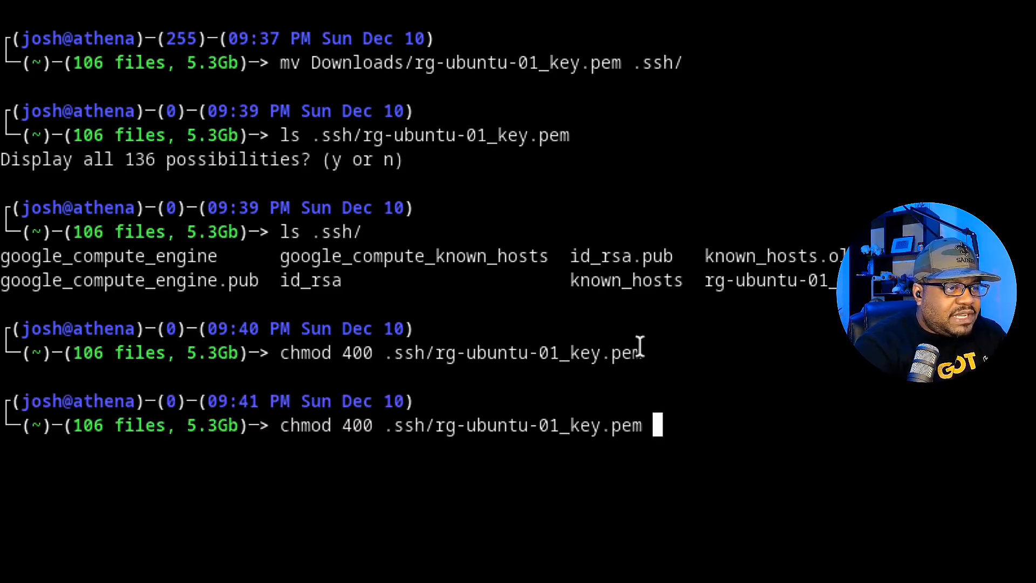
key(Up)
key(Left)
key(Left)
key(Left)
key(Left)
key(Left)
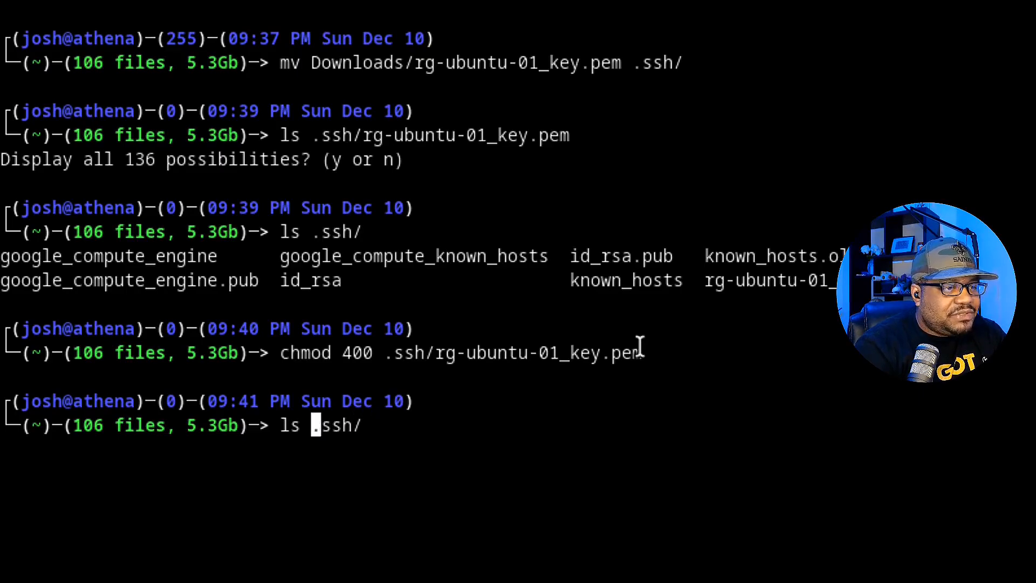
text(-la)
key(Return)
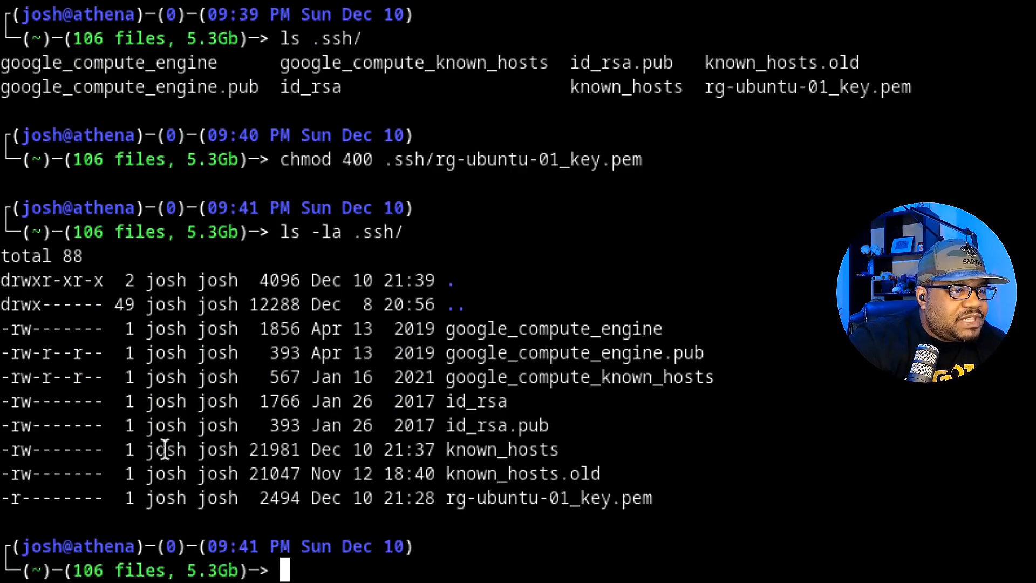
drag(659, 504, 7, 500)
click(510, 558)
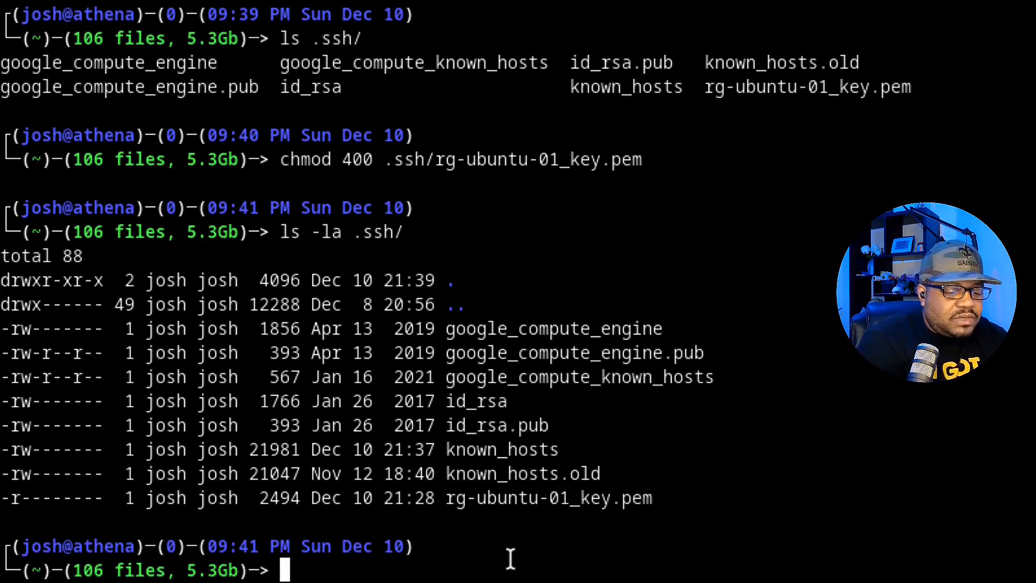
Clear the terminal, paste the copied SSH command, and remove the id_rsa.pem file name from its key path.
key(ctrl+l)
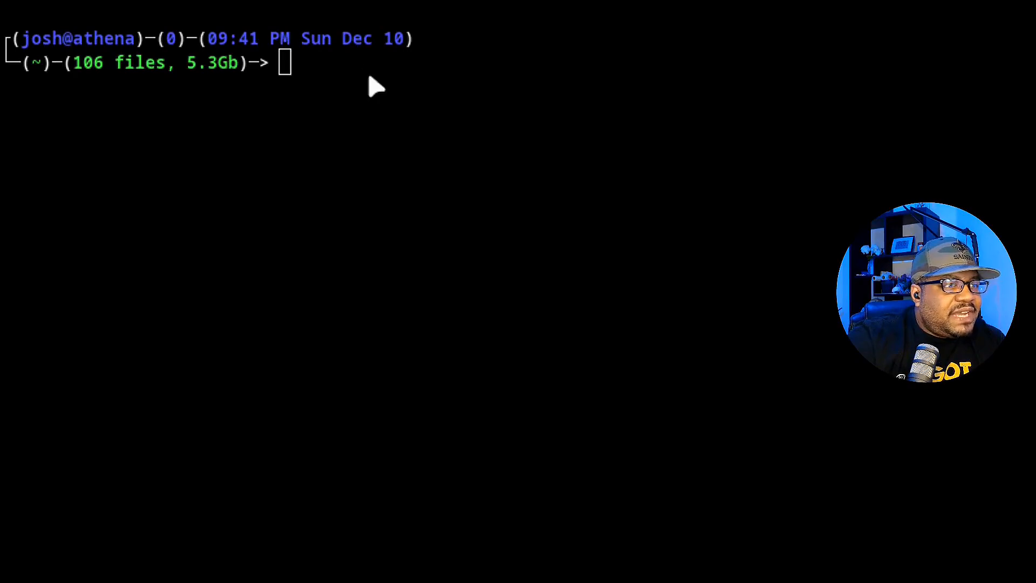
click(453, 291)
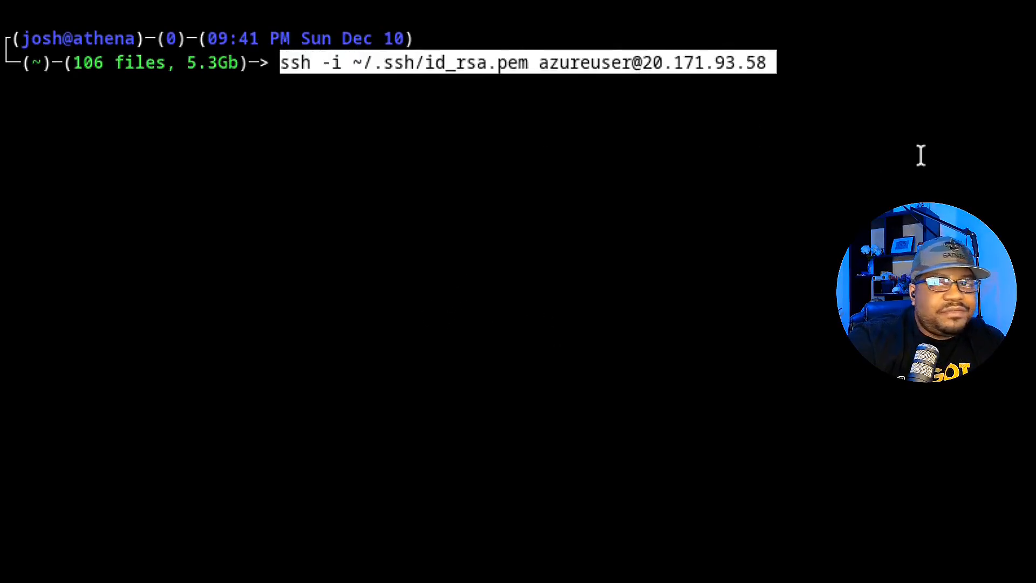
key(Left)
key(Left)
key(Left)
key(Left)
key(Left)
key(Left)
key(Left)
key(Left)
key(Left)
key(Left)
key(Left)
key(Left)
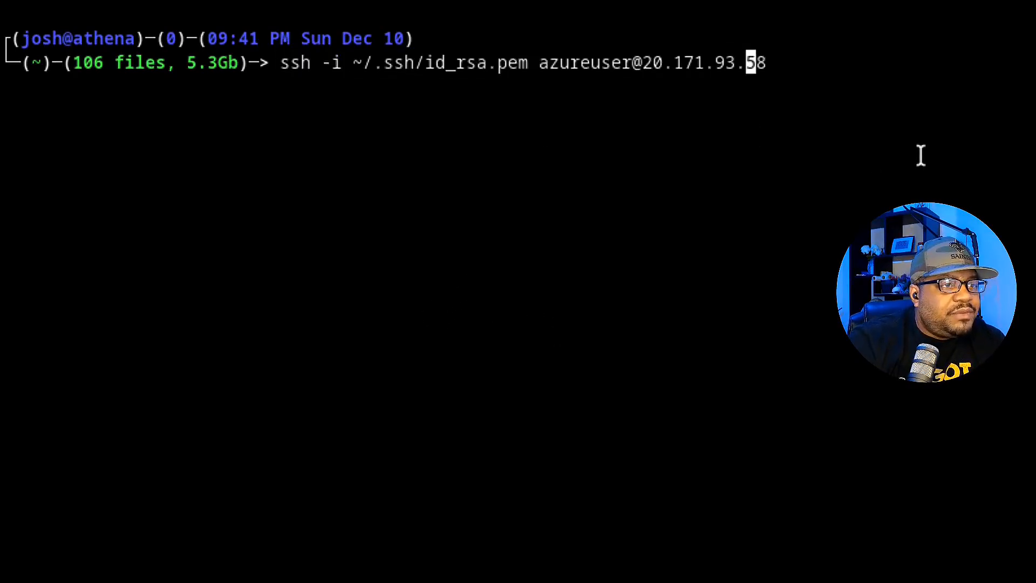
key(Left)
key(Left)
key(Left)
key(Left)
key(Left)
key(Left)
key(Left)
key(Left)
key(Left)
key(Left)
key(Left)
key(Left)
key(Left)
key(Left)
key(Left)
key(Left)
key(Right)
key(Right)
key(Right)
key(Right)
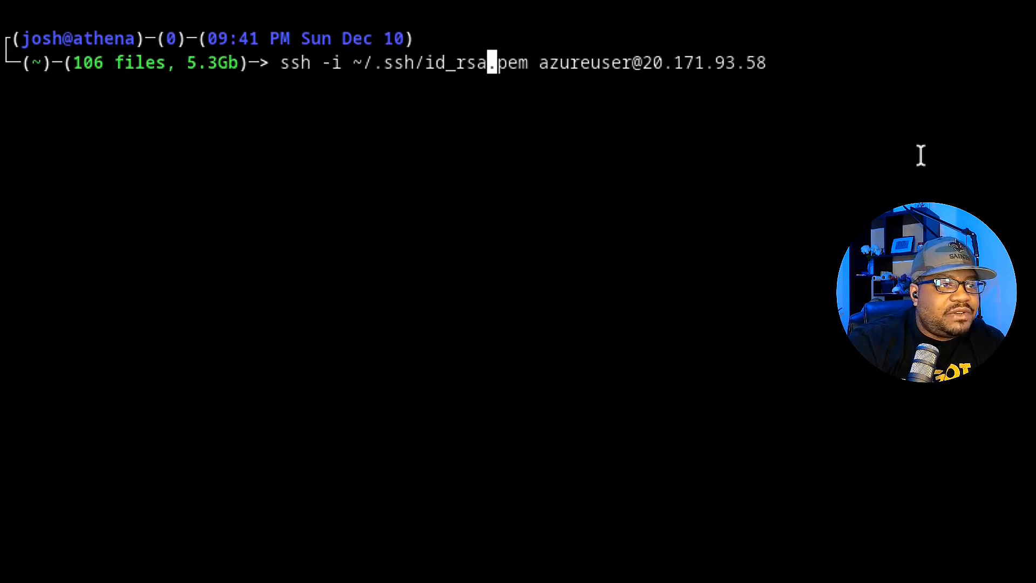
key(Right)
key(BackSpace)
key(BackSpace)
key(BackSpace)
key(BackSpace)
key(BackSpace)
key(BackSpace)
key(BackSpace)
key(BackSpace)
key(BackSpace)
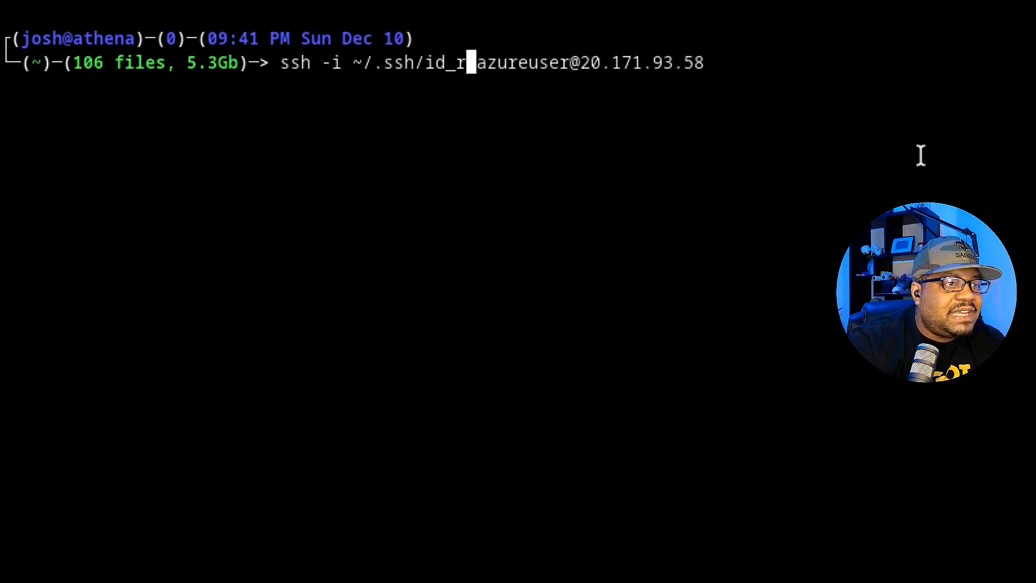
key(BackSpace)
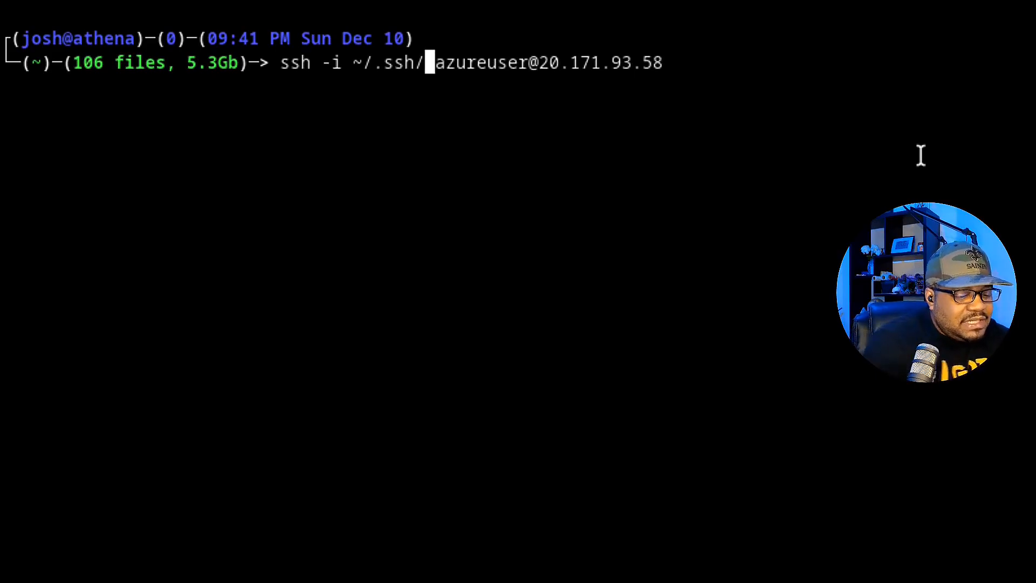
Complete the key path as ~/.ssh/rg-ubuntu-01_key.pem and run the SSH command to connect as azureuser to 20.171.93.58.
text(rd)
key(BackSpace)
text(g)
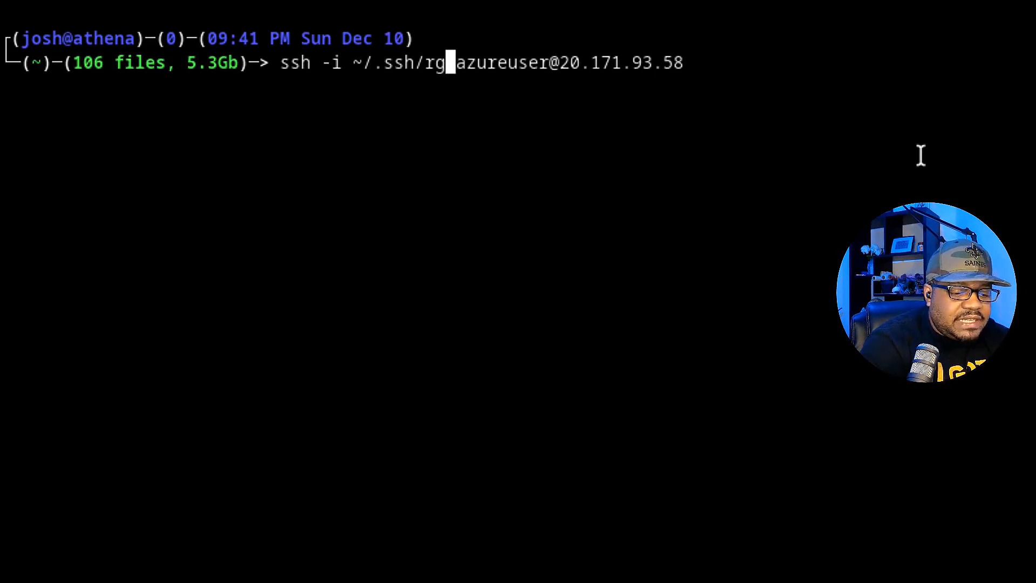
key(Tab)
key(Right)
key(Right)
key(Right)
key(Right)
key(Right)
key(Right)
key(Right)
key(Right)
key(Right)
key(Right)
key(Right)
key(Right)
key(Right)
key(Right)
key(Right)
key(Right)
key(Right)
key(Right)
key(Right)
key(Right)
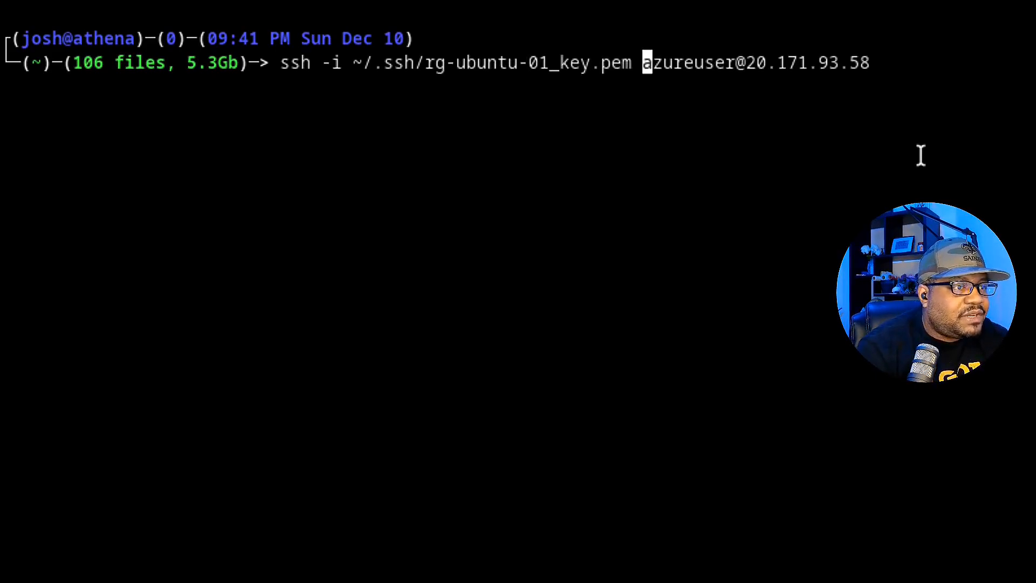
key(Right)
key(Right)
key(Return)
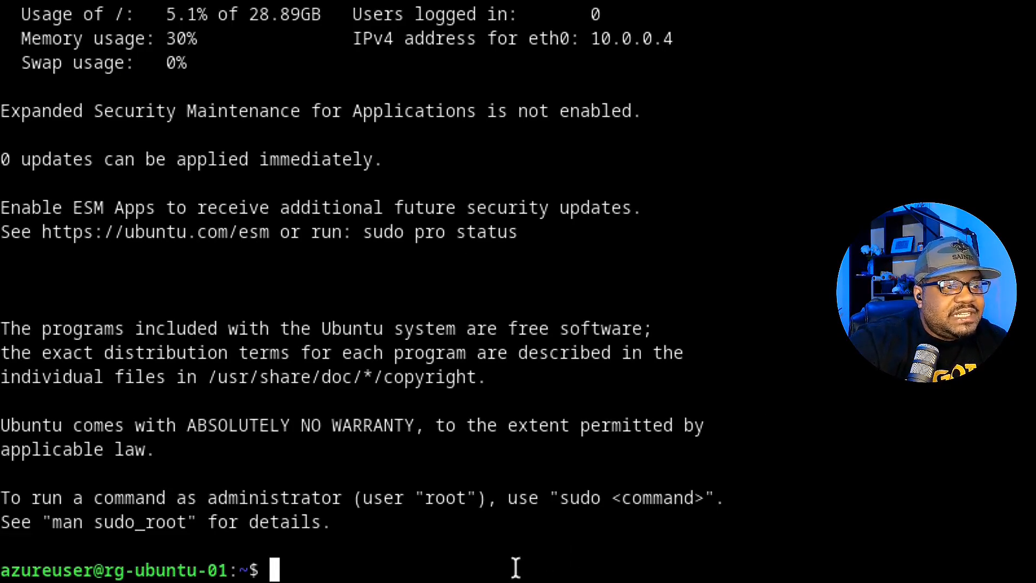
Review the login message, then view the server's running processes and resource usage in htop and exit it.
scroll(756, 537, up, 5)
scroll(771, 531, down, 5)
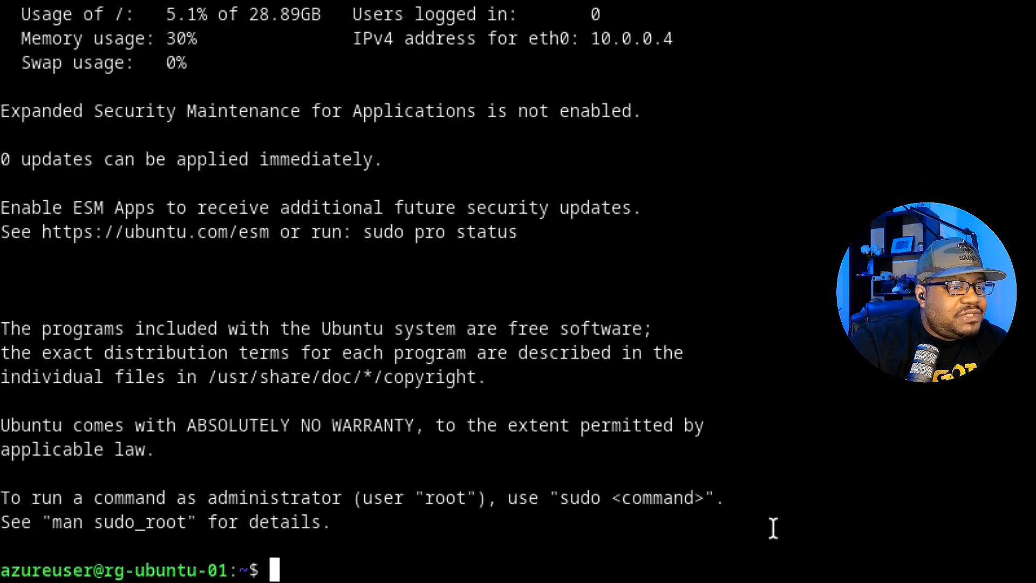
text(htop)
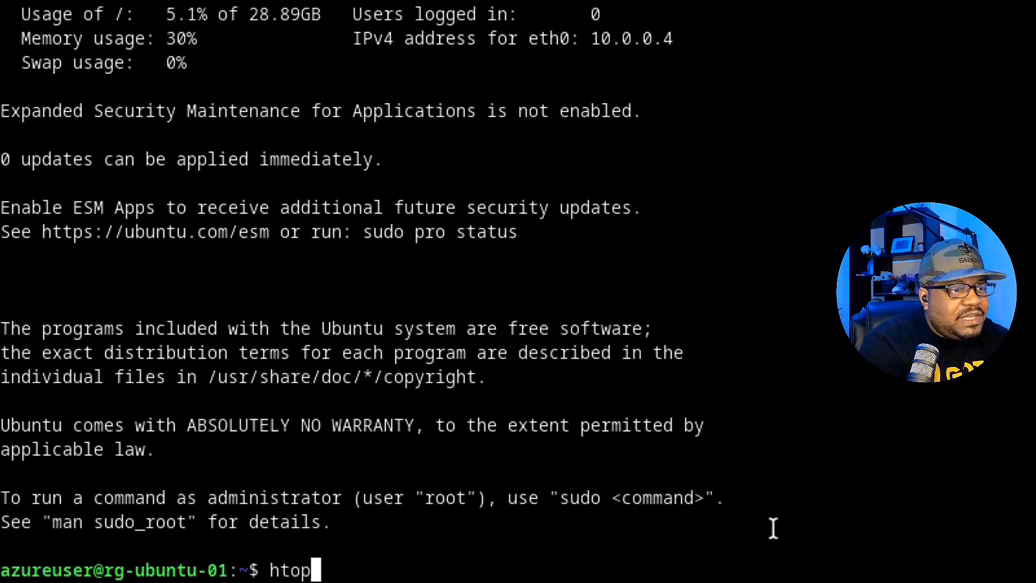
key(Return)
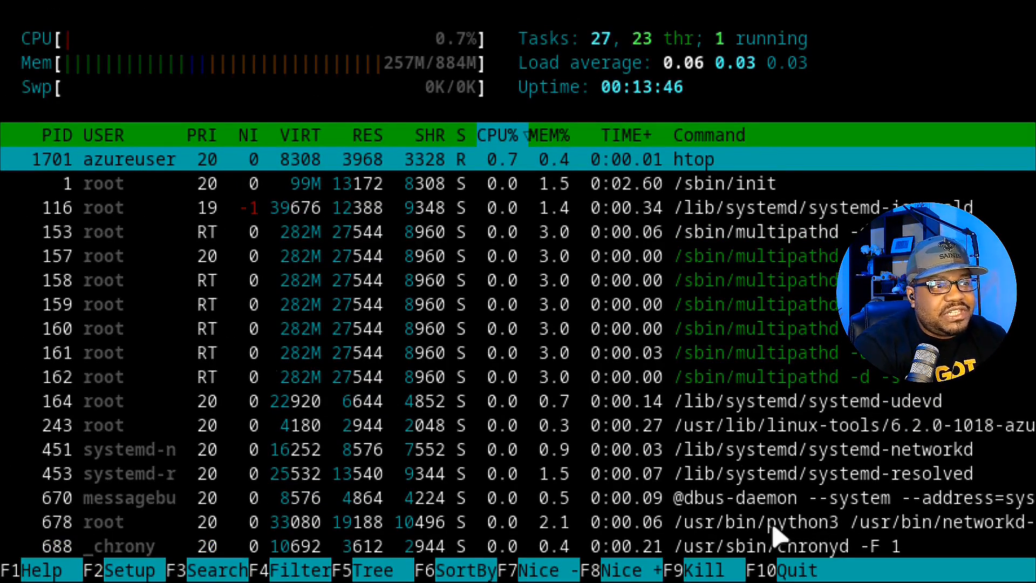
key(q)
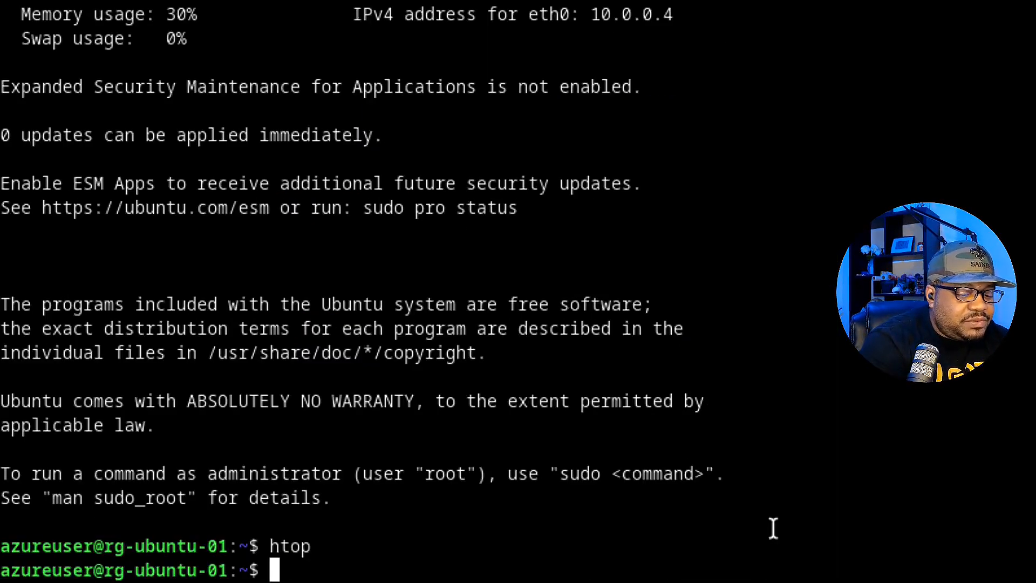
Run sudo apt update && sudo apt upgrade -y and accept the preselected services for restarting.
text(sudo )
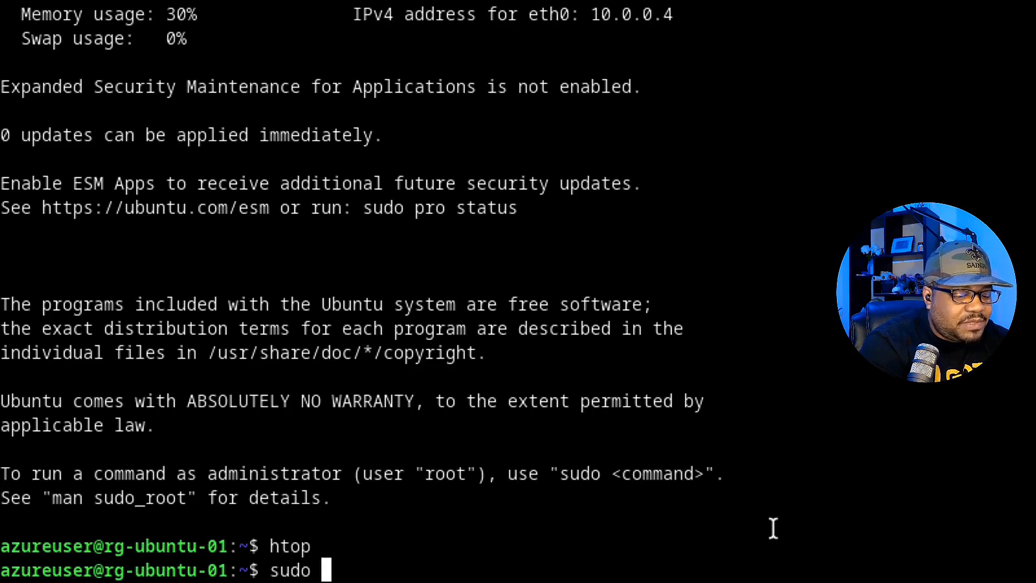
text(apt upd)
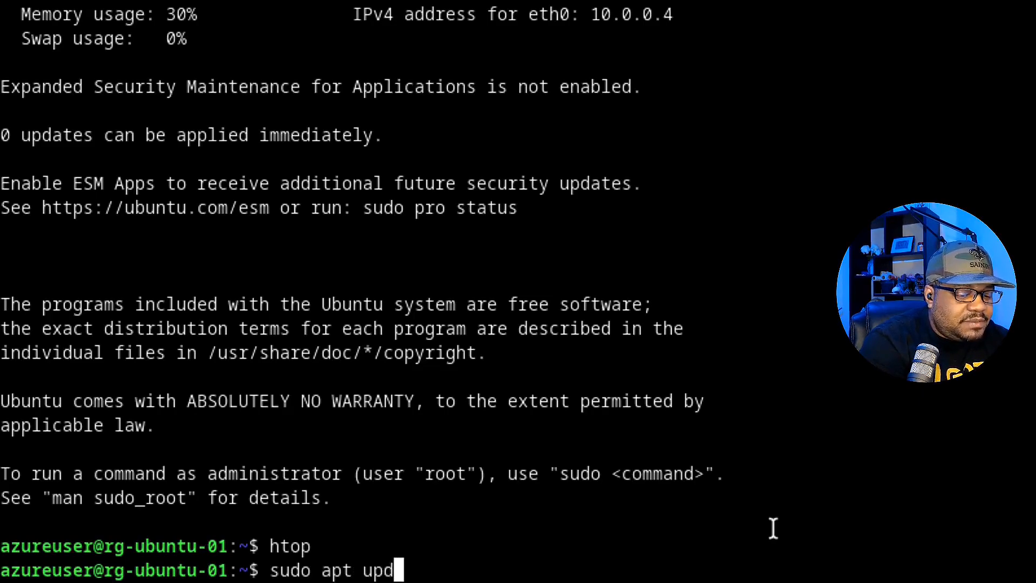
text(ate )
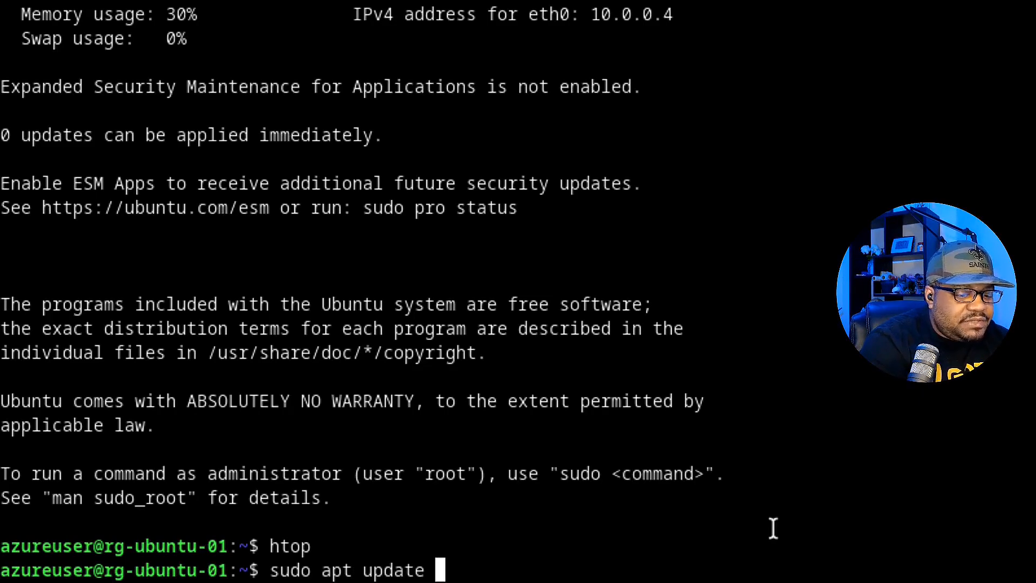
text(&&)
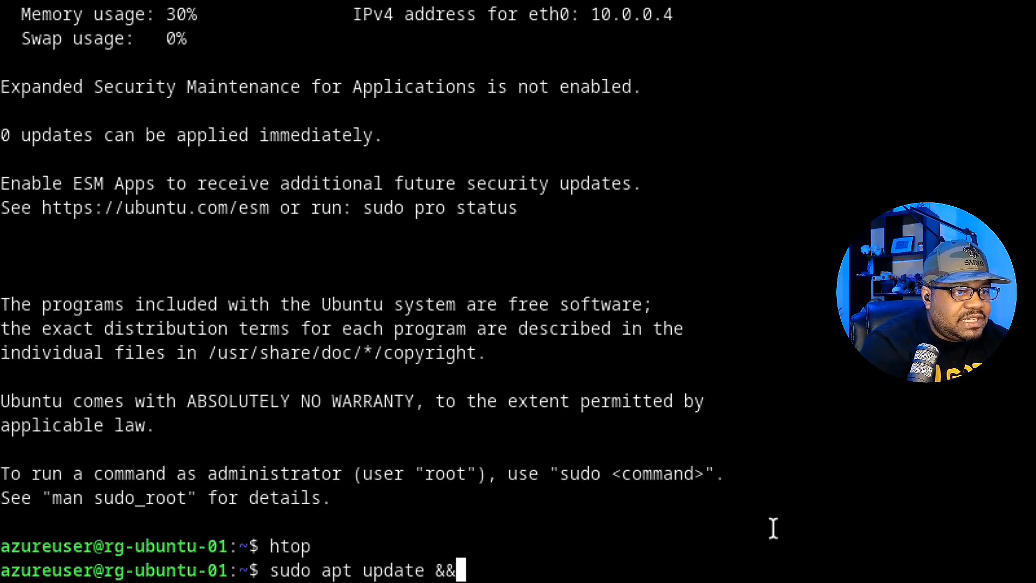
text(su)
key(BackSpace)
key(BackSpace)
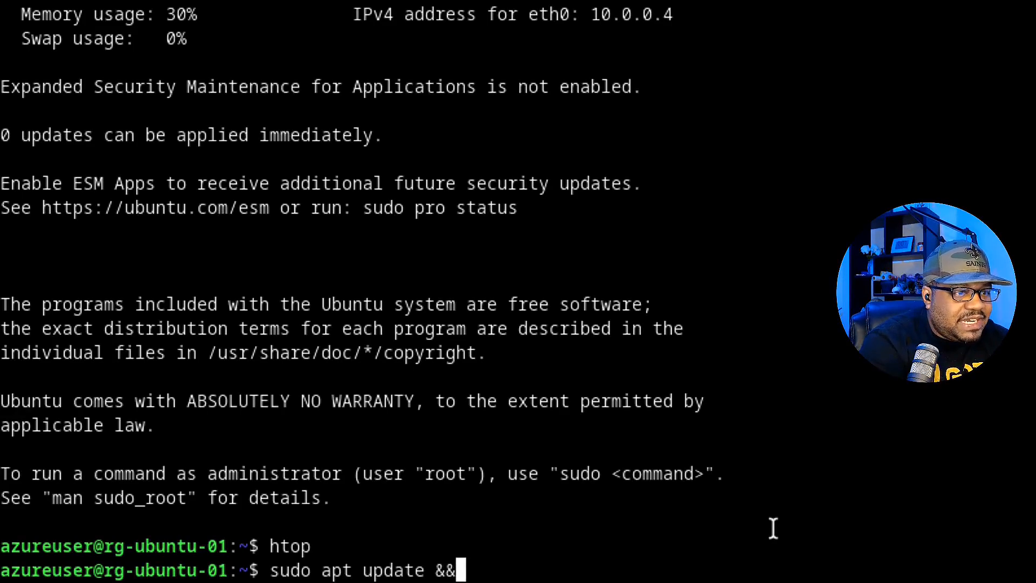
text(sudo)
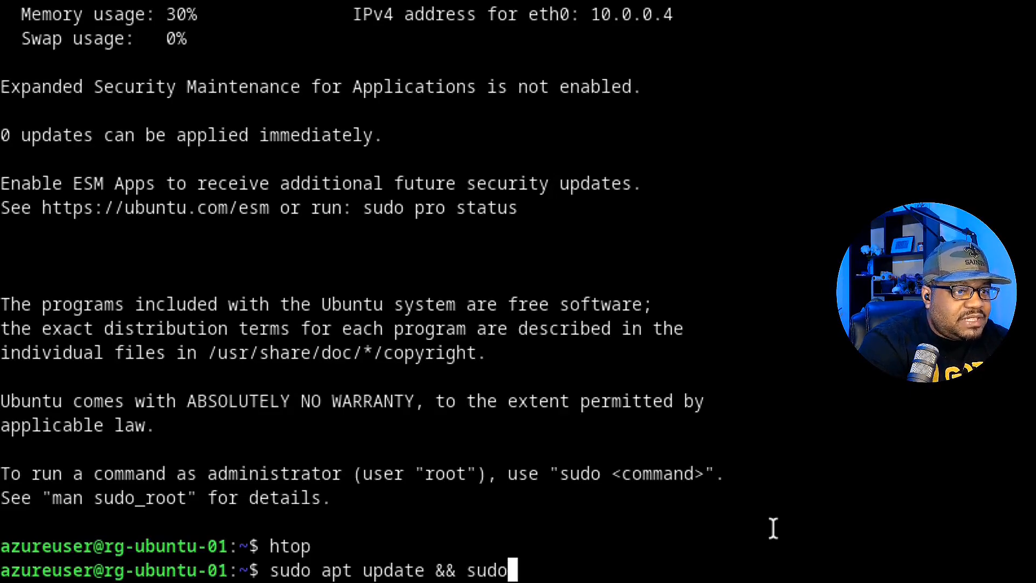
text( apt u)
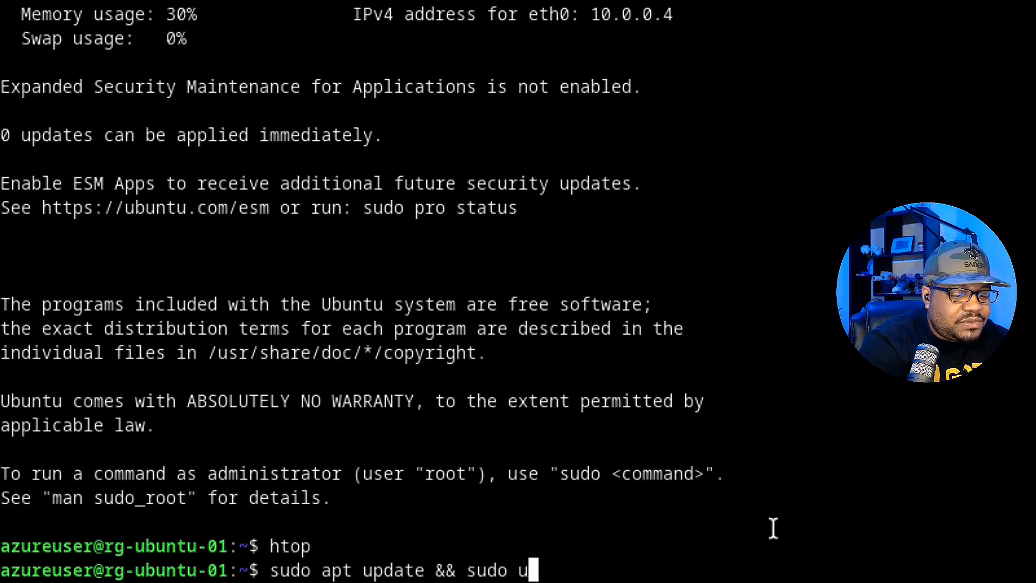
text(pgrade -y)
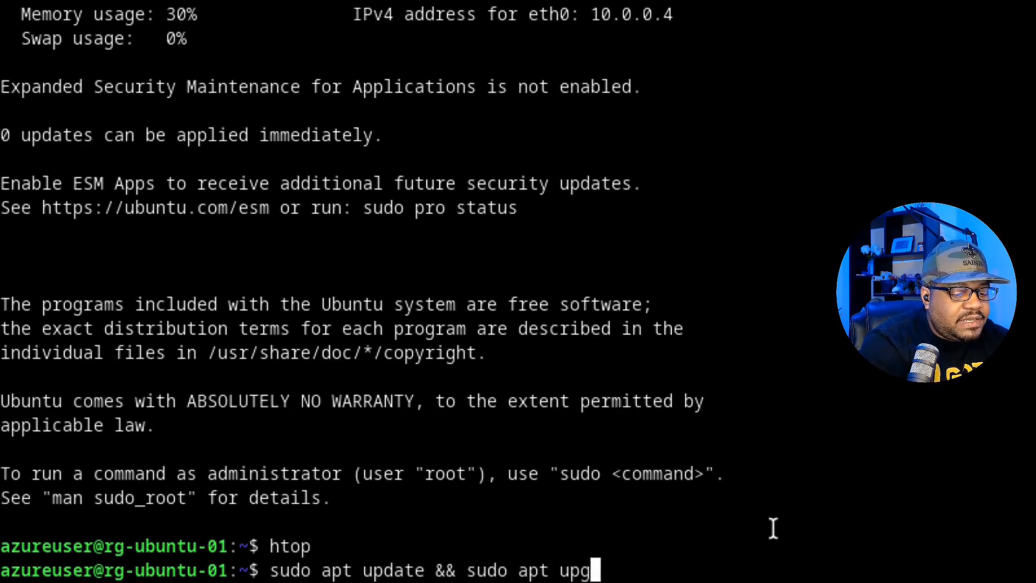
key(Return)
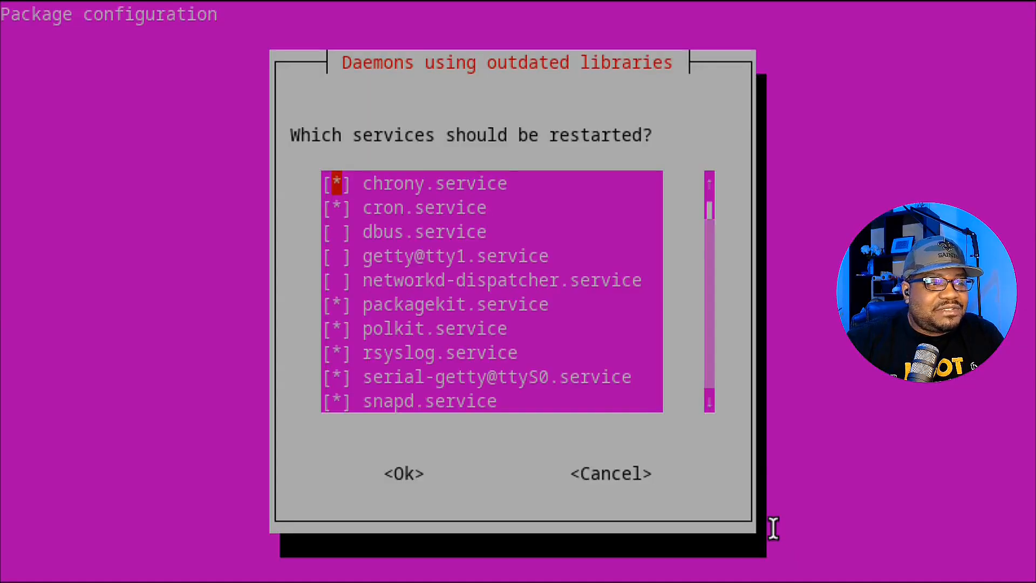
key(Tab)
key(Return)
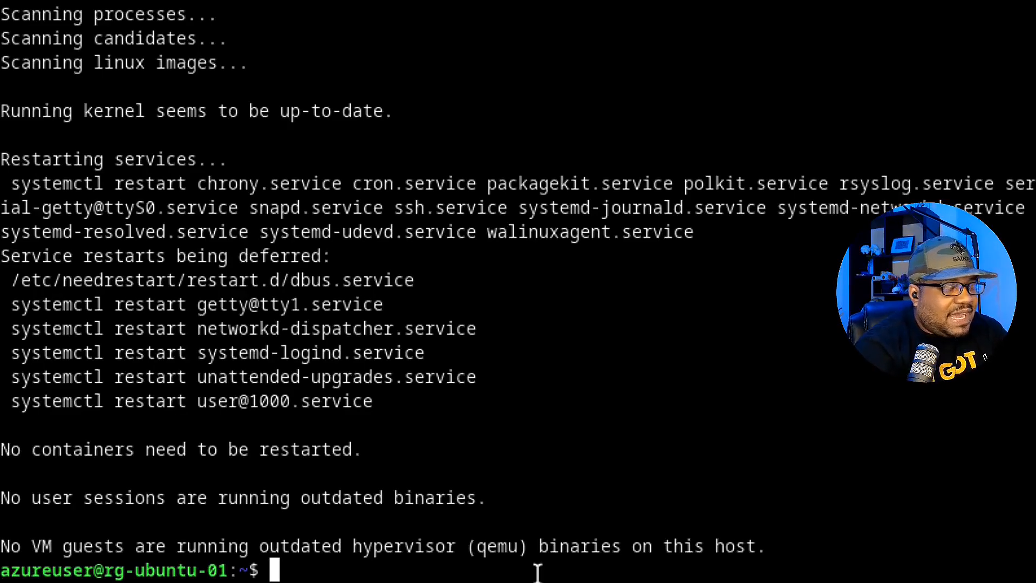
Install the nginx package with sudo apt install, agreeing to continue and accepting the service restart dialog with nothing selected.
text(sudo apt)
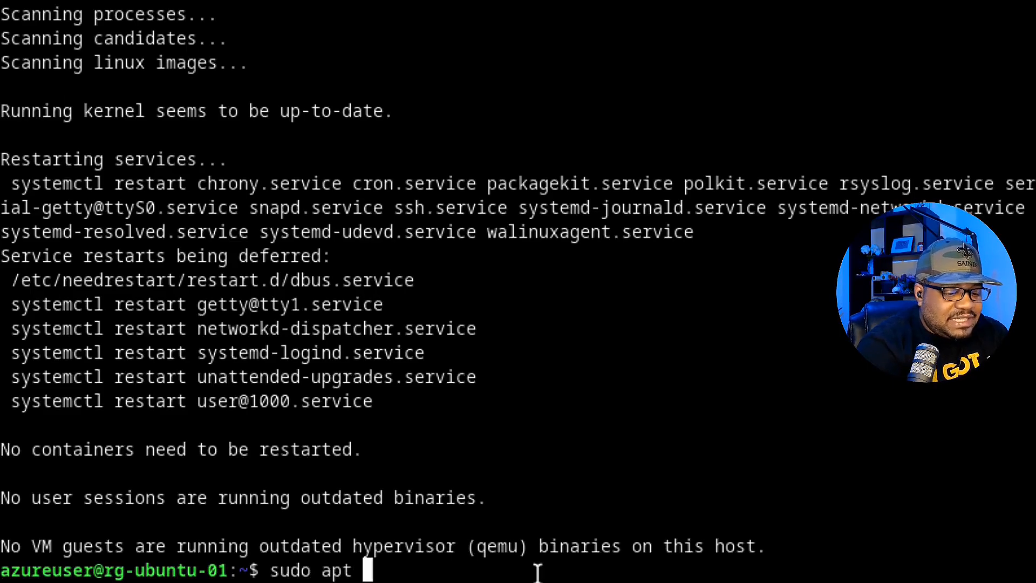
text( install ng)
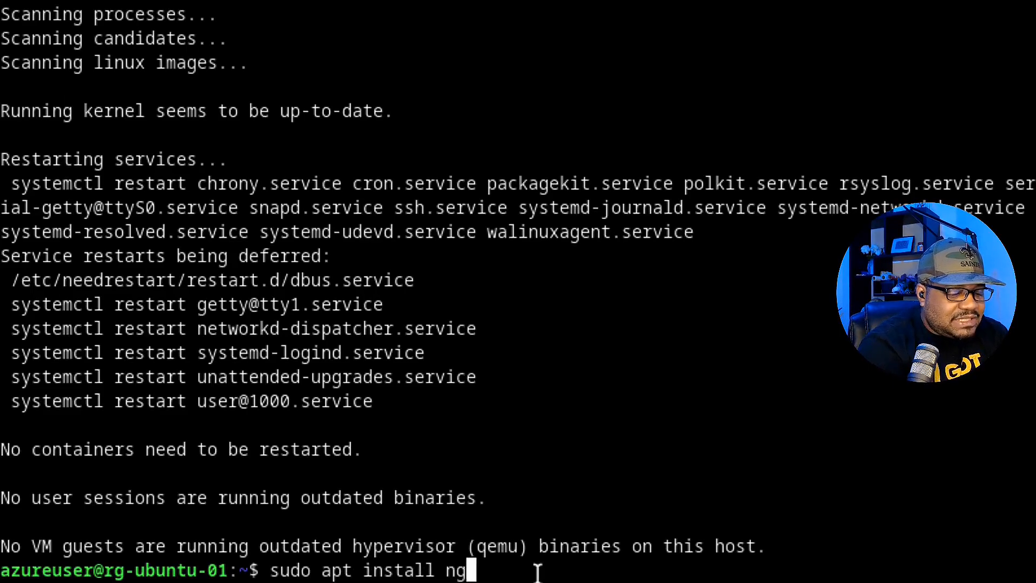
text(in)
key(Tab)
key(Tab)
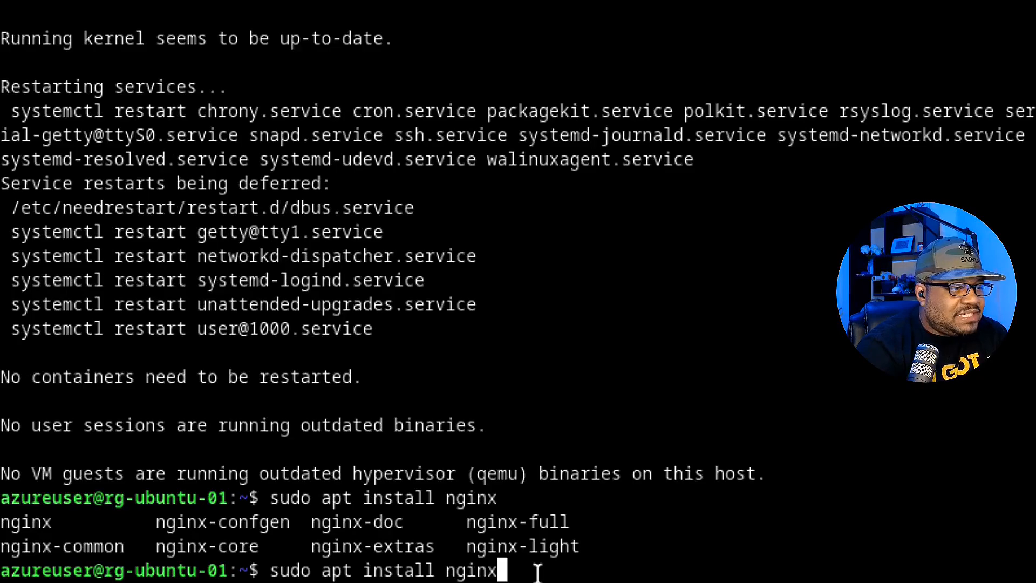
key(Return)
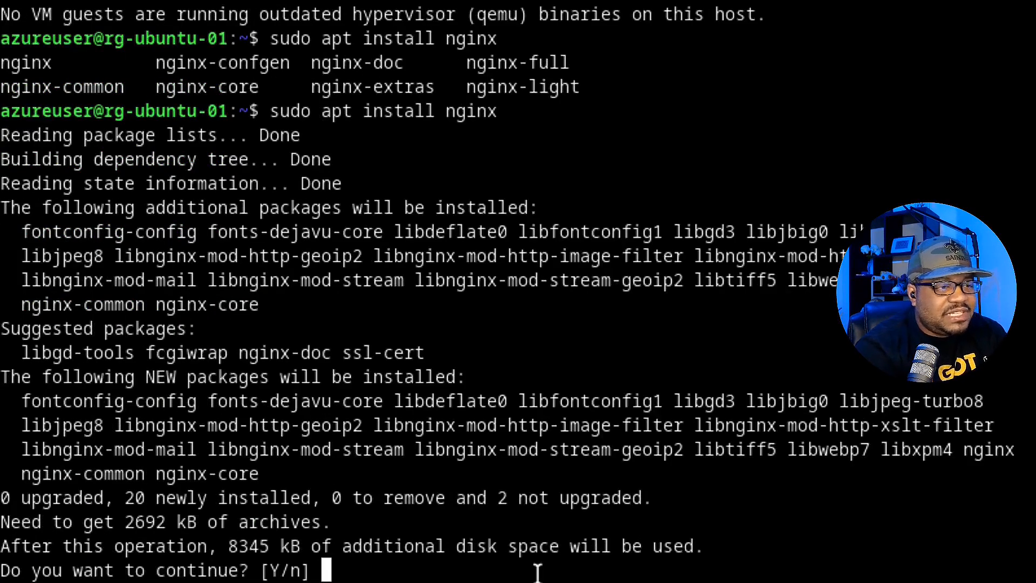
text(y)
key(Return)
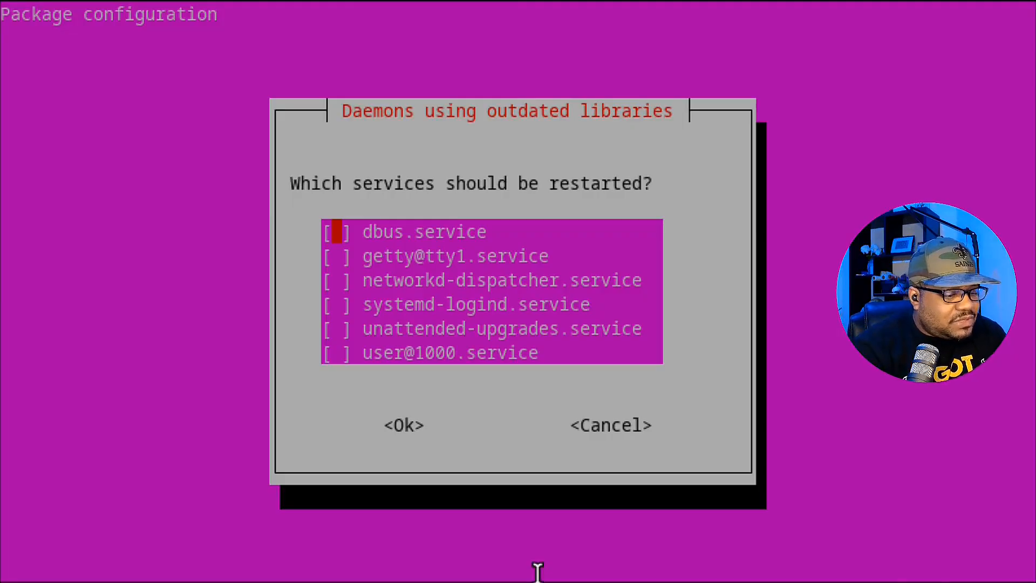
key(Tab)
key(Return)
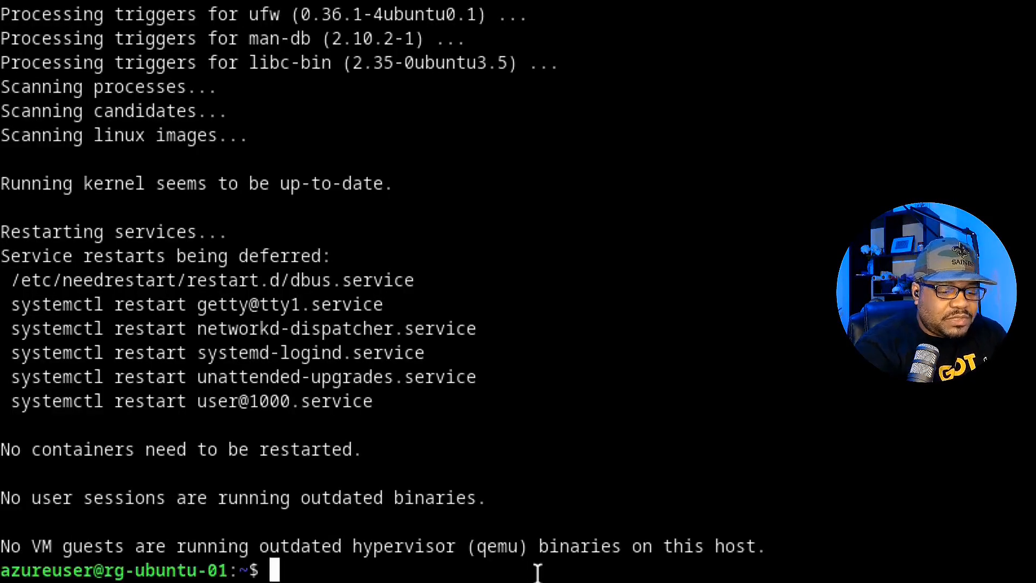
Check the status of nginx.service with sudo systemctl status and return to the prompt.
text(sudo )
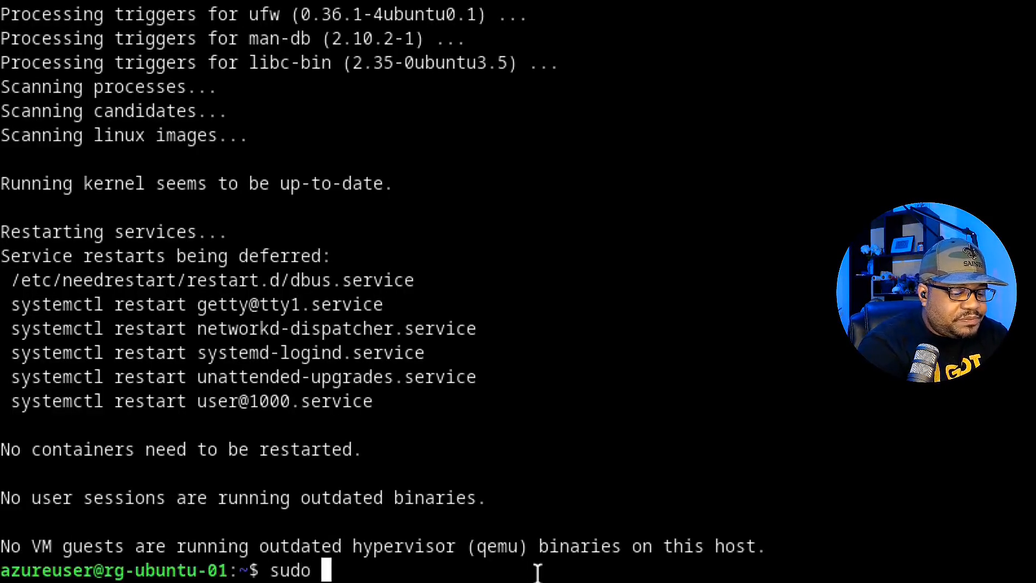
text(systemctl status )
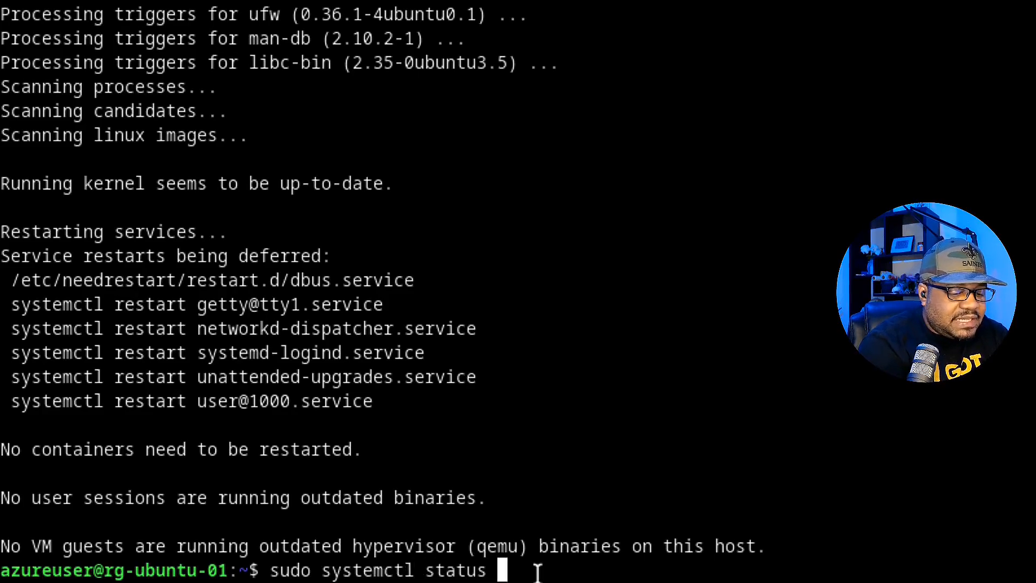
text(ng)
key(Tab)
key(Return)
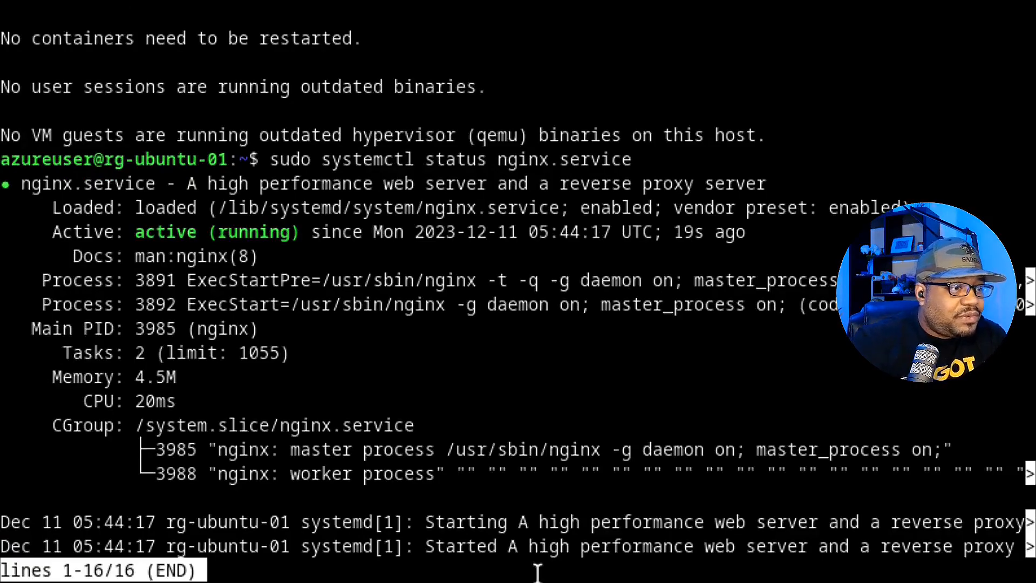
text(q)
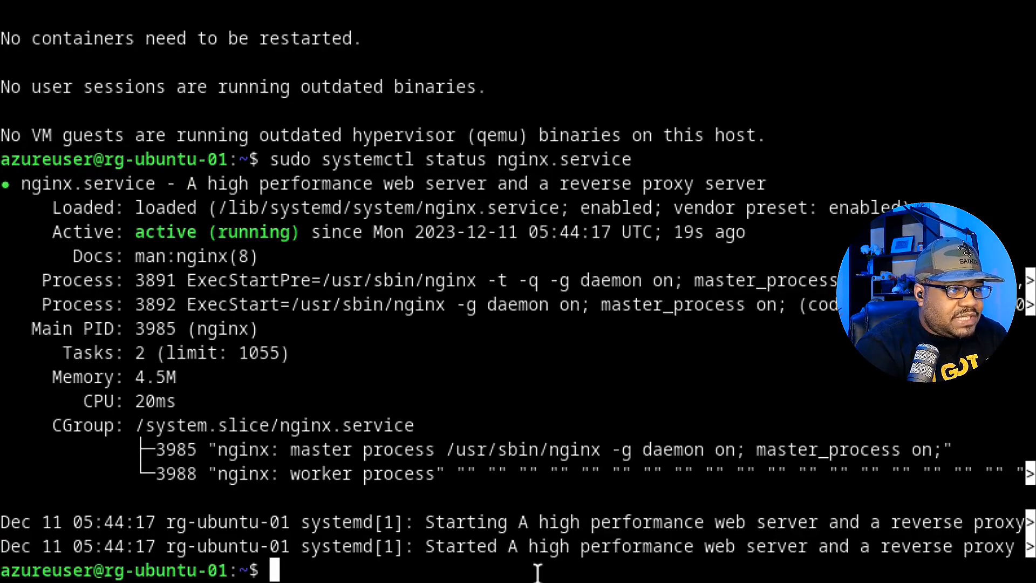
List the server's network interfaces and IP addresses with ip a.
text(ip)
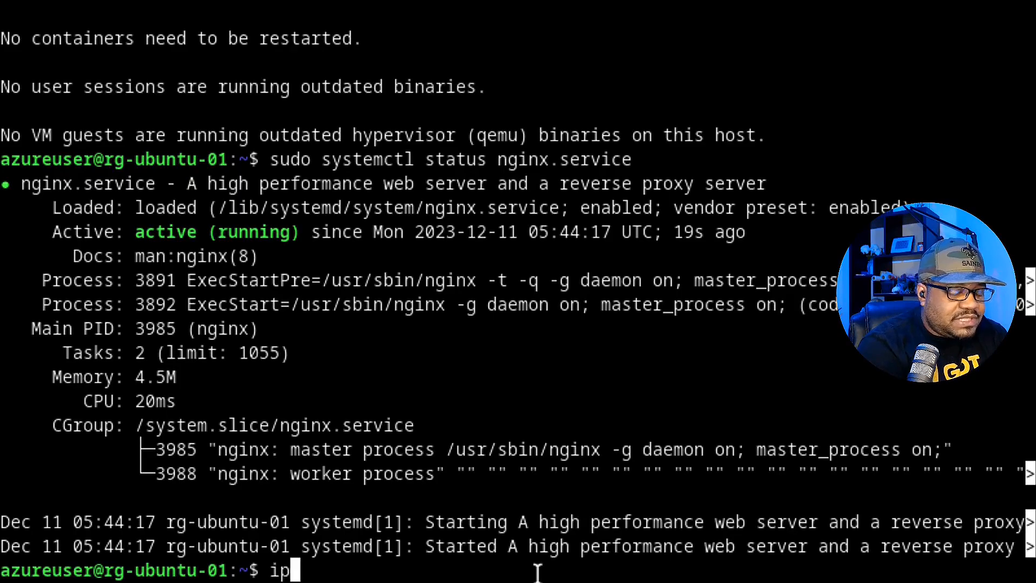
text( a)
key(Return)
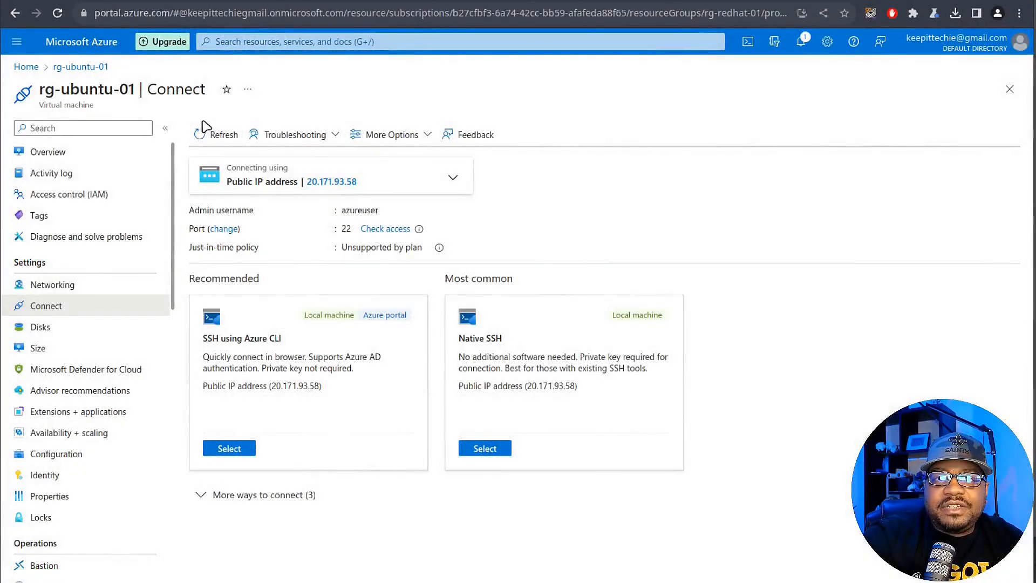
In the browser, copy the public IP address 20.171.93.58 from the rg-ubuntu-01 Connect page and open it in a new tab.
click(366, 182)
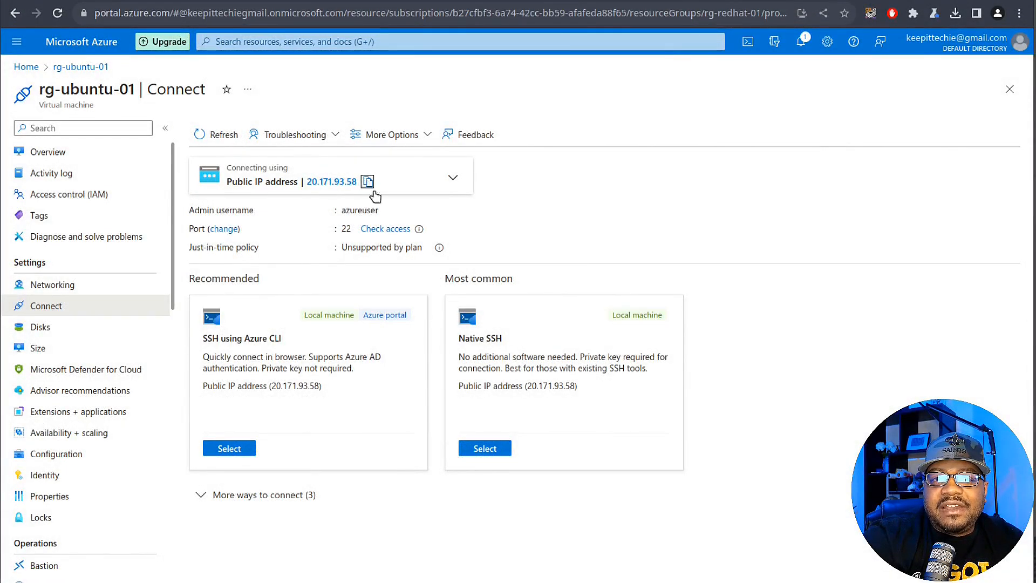
key(ctrl+t)
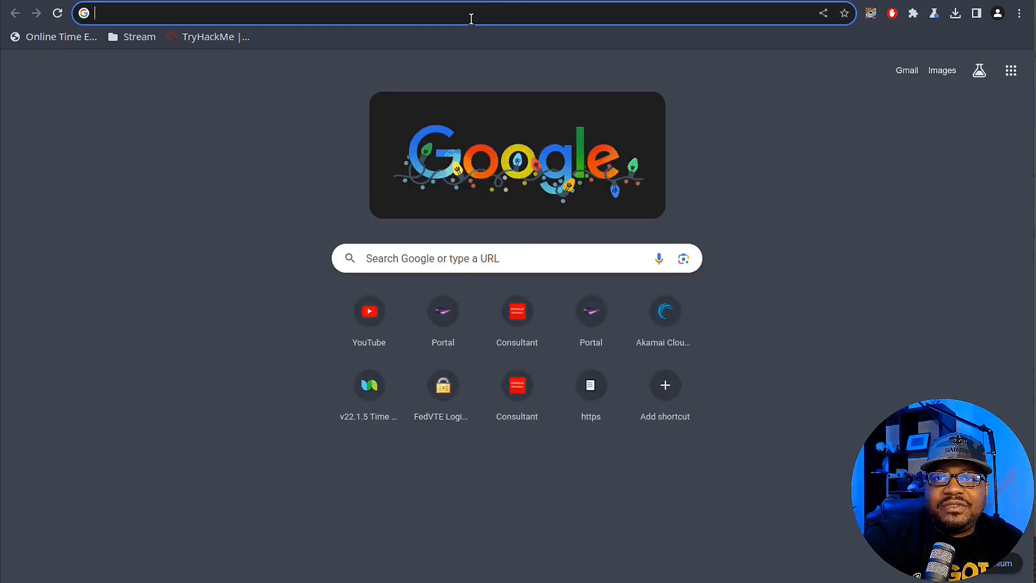
key(ctrl+v)
key(Return)
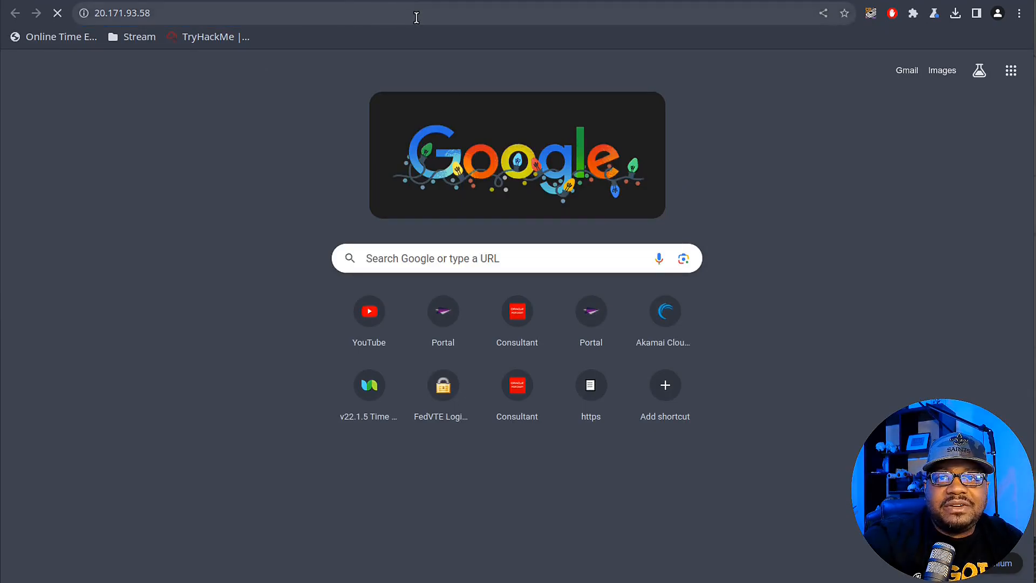